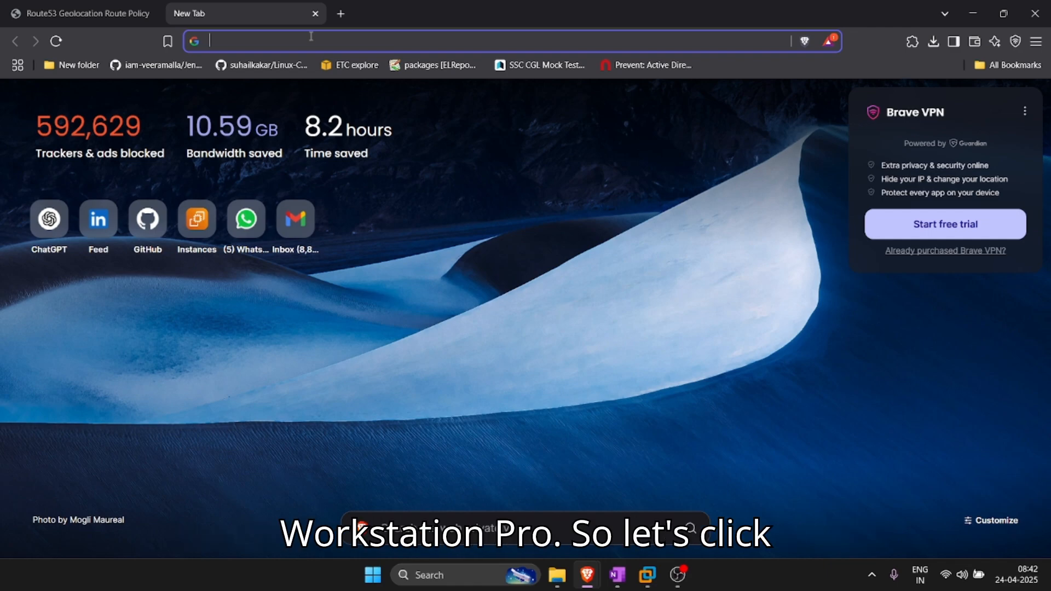
# Step: Search Brave for 'download vmware workstation pro'
pyautogui.write('de')
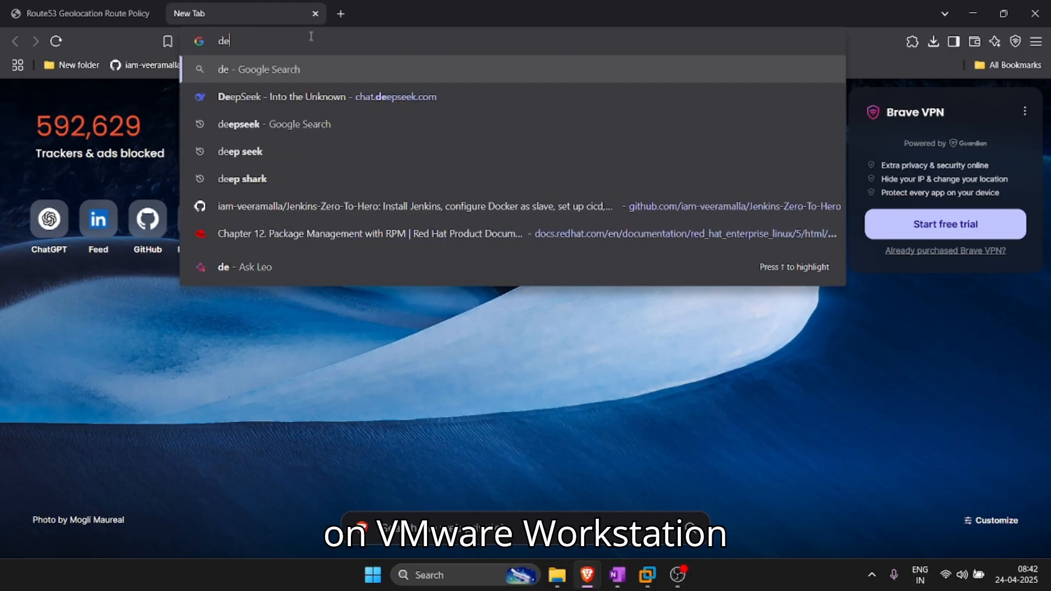
pyautogui.press('BackSpace')
pyautogui.write('oe')
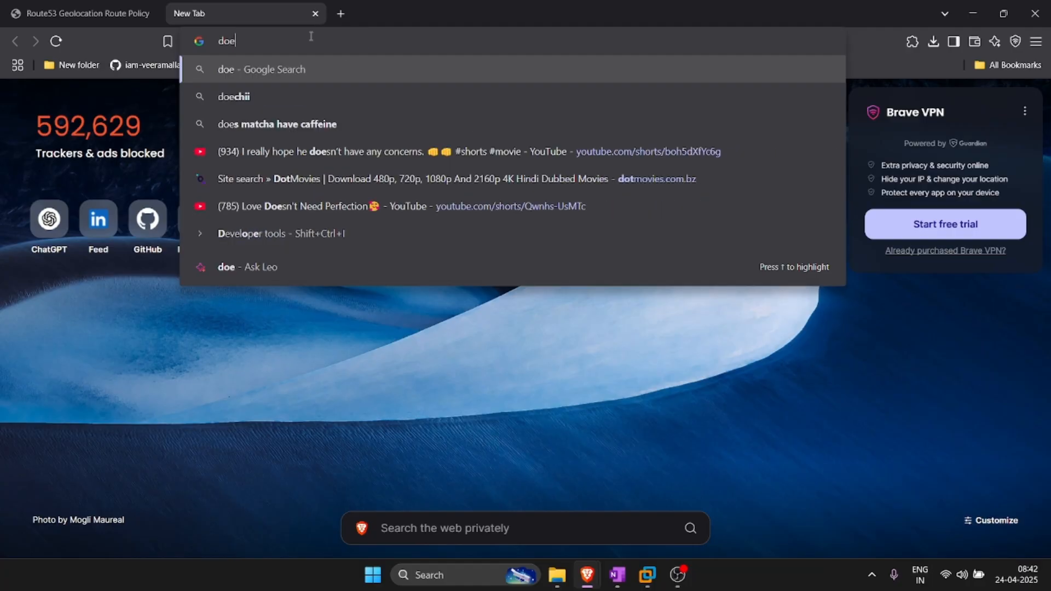
pyautogui.press('BackSpace')
pyautogui.write('wnload vmware workstation pro')
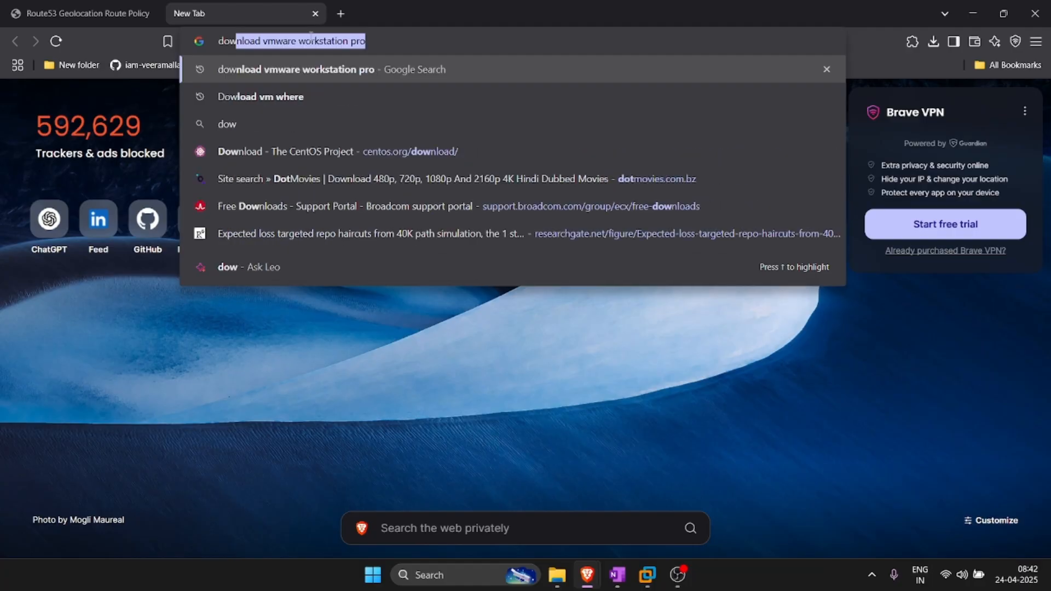
pyautogui.press('Return')
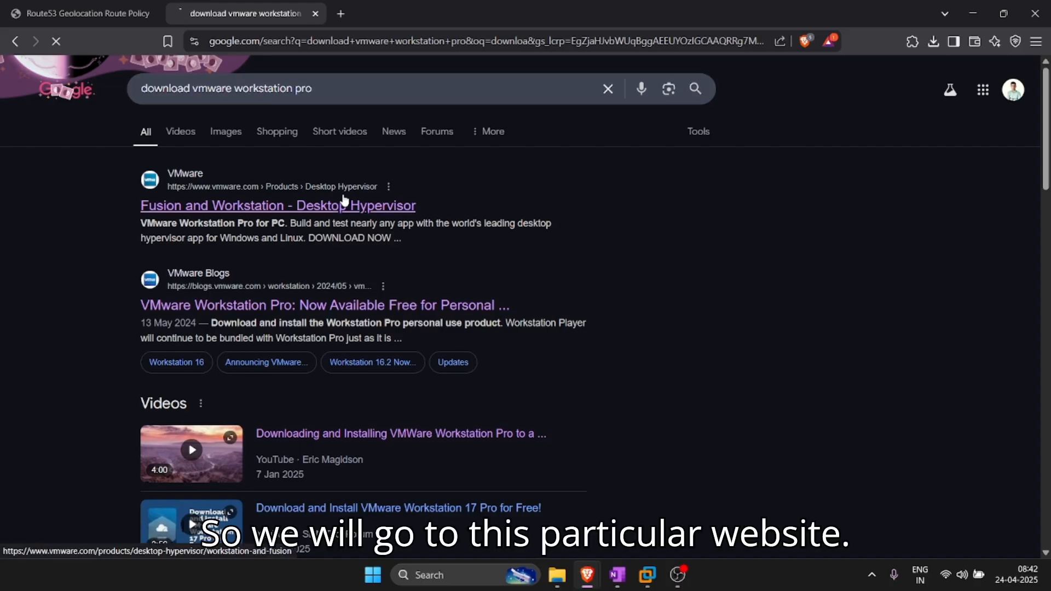
# Step: Open the vmware.com Fusion and Workstation result and choose DOWNLOAD NOW for Workstation Pro for PC
pyautogui.click(342, 205)
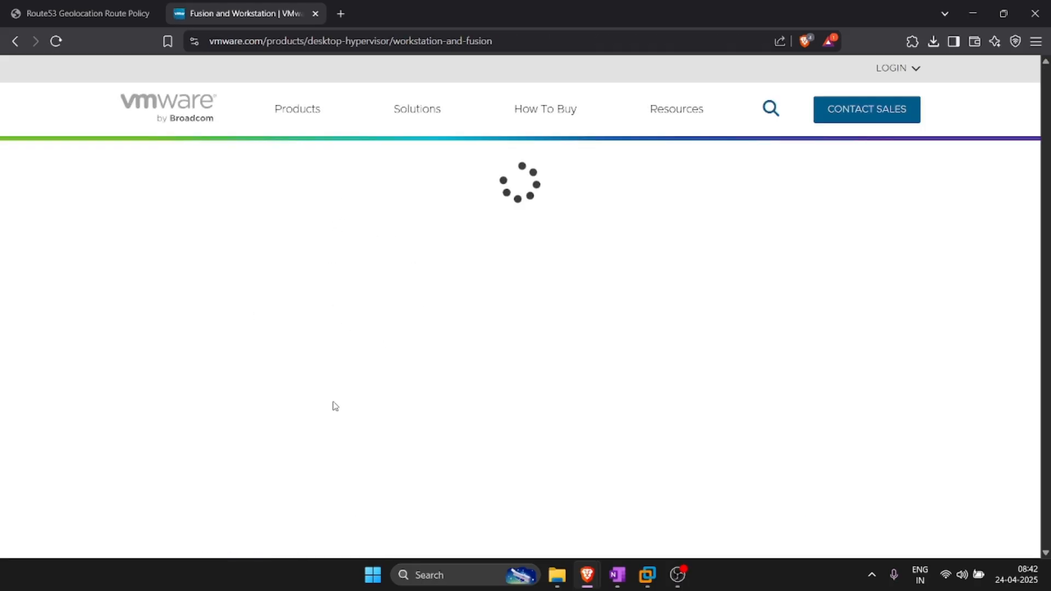
pyautogui.scroll(-5, 404, 411)
pyautogui.scroll(-5, 392, 406)
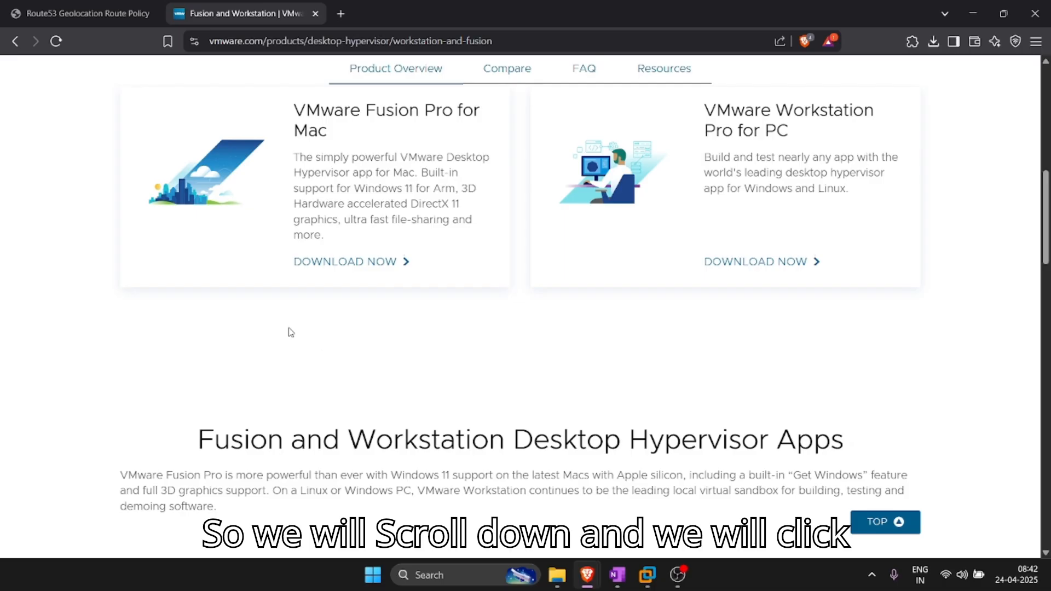
pyautogui.click(755, 263)
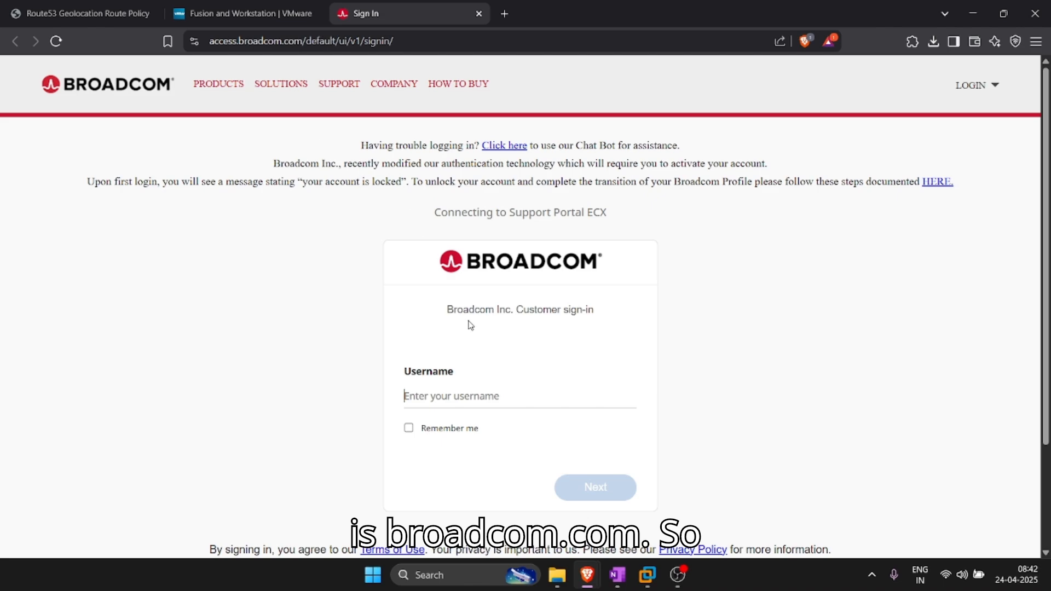
# Step: Open the Broadcom REGISTER page in a new tab from the LOGIN menu
pyautogui.scroll(-3, 478, 396)
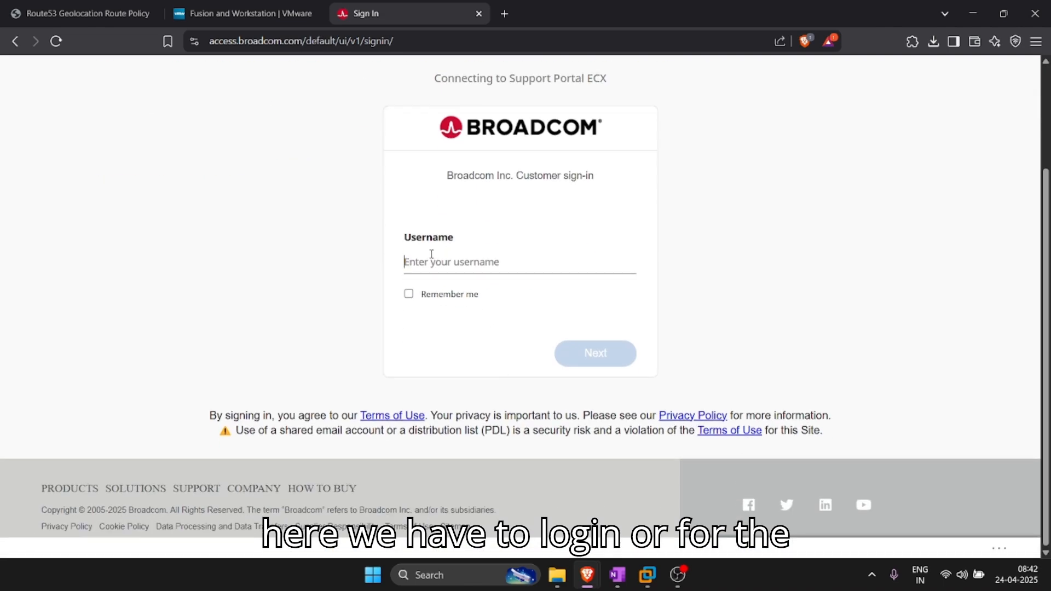
pyautogui.scroll(3, 431, 254)
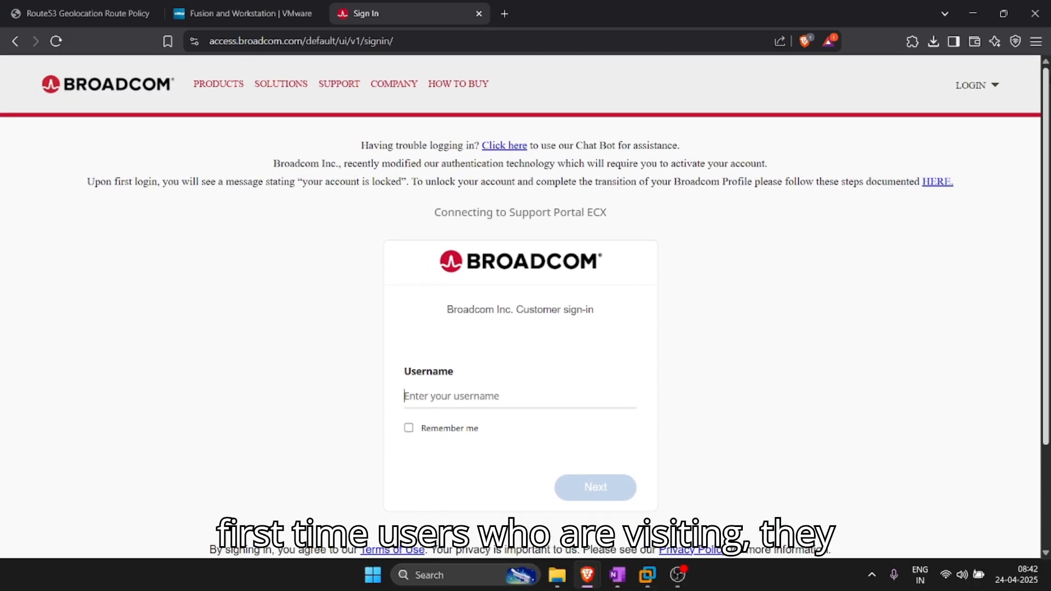
pyautogui.moveTo(971, 85)
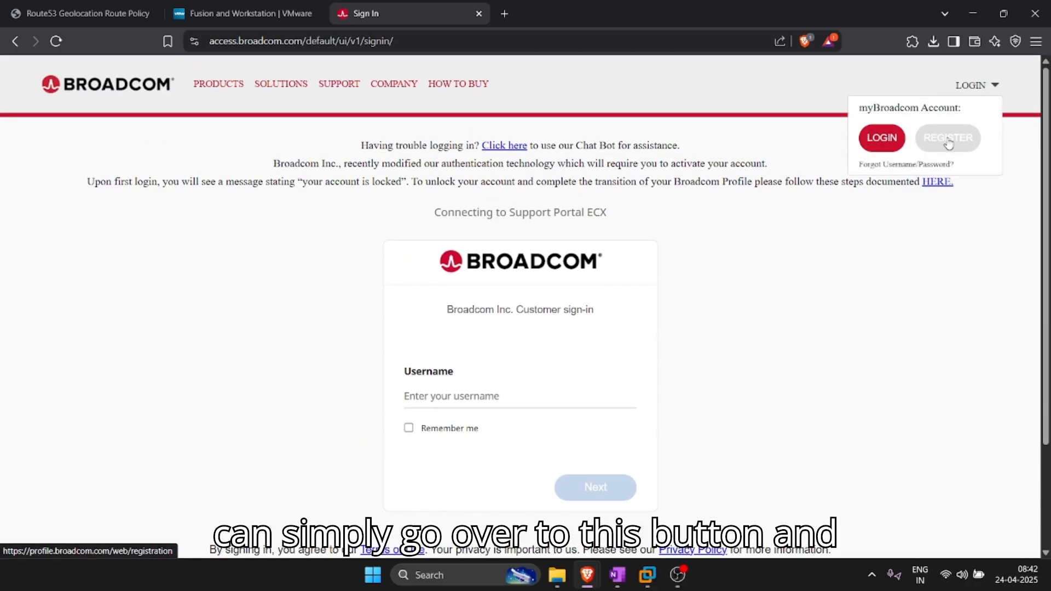
pyautogui.rightClick(948, 141)
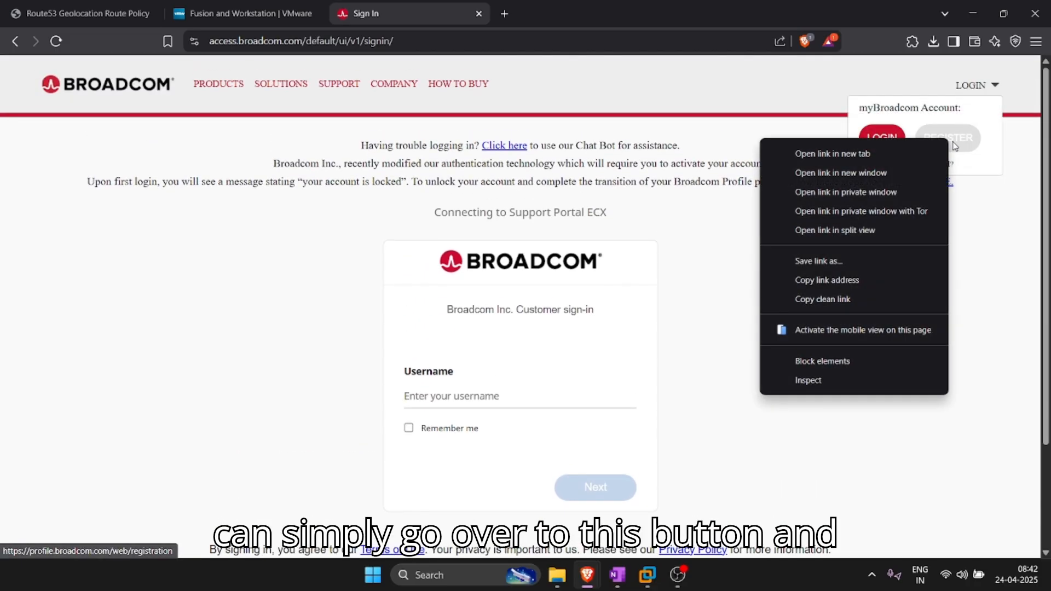
pyautogui.click(952, 145)
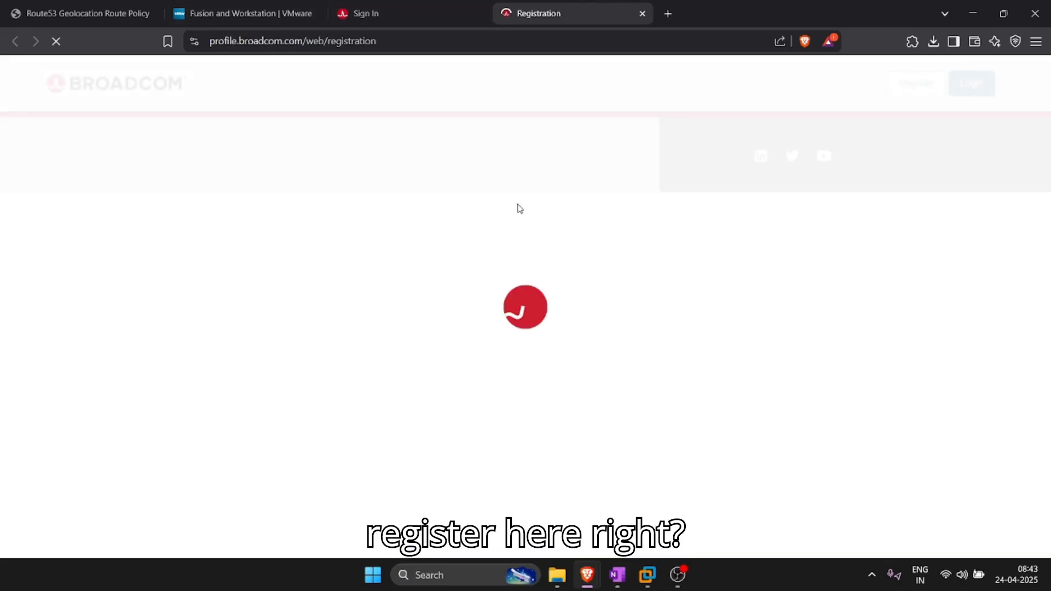
pyautogui.scroll(-4, 684, 368)
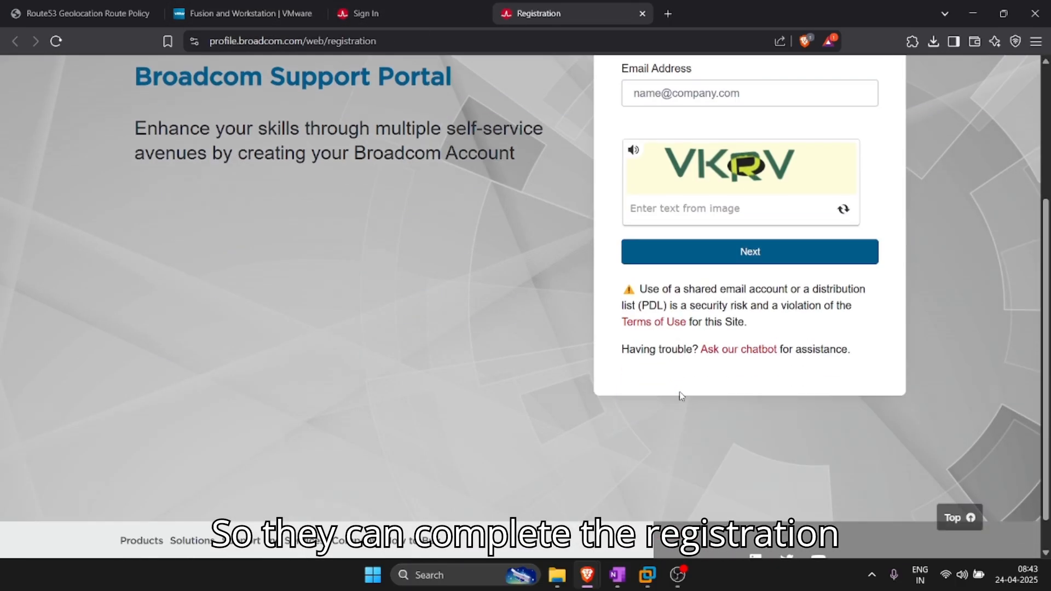
pyautogui.scroll(1, 716, 334)
pyautogui.scroll(3, 717, 334)
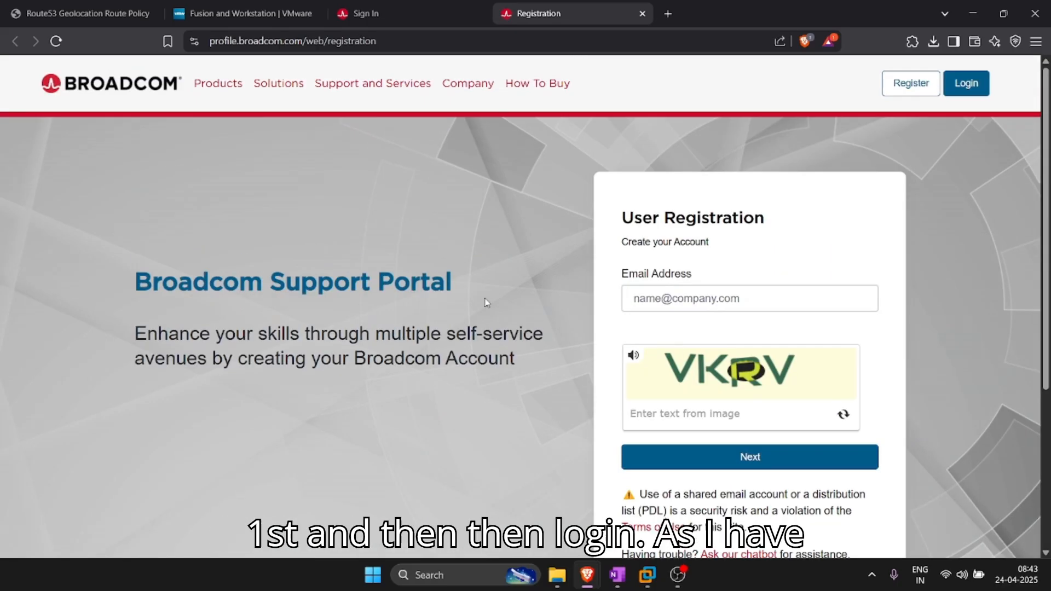
# Step: Back on the sign-in tab, sign in with the account e-mail and password
pyautogui.click(430, 5)
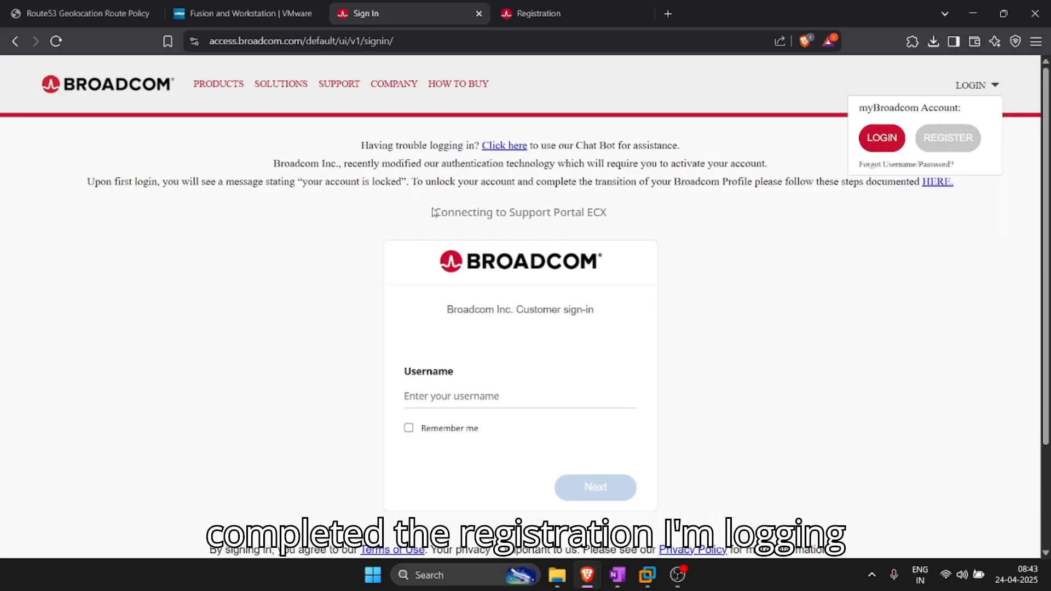
pyautogui.scroll(-2, 477, 362)
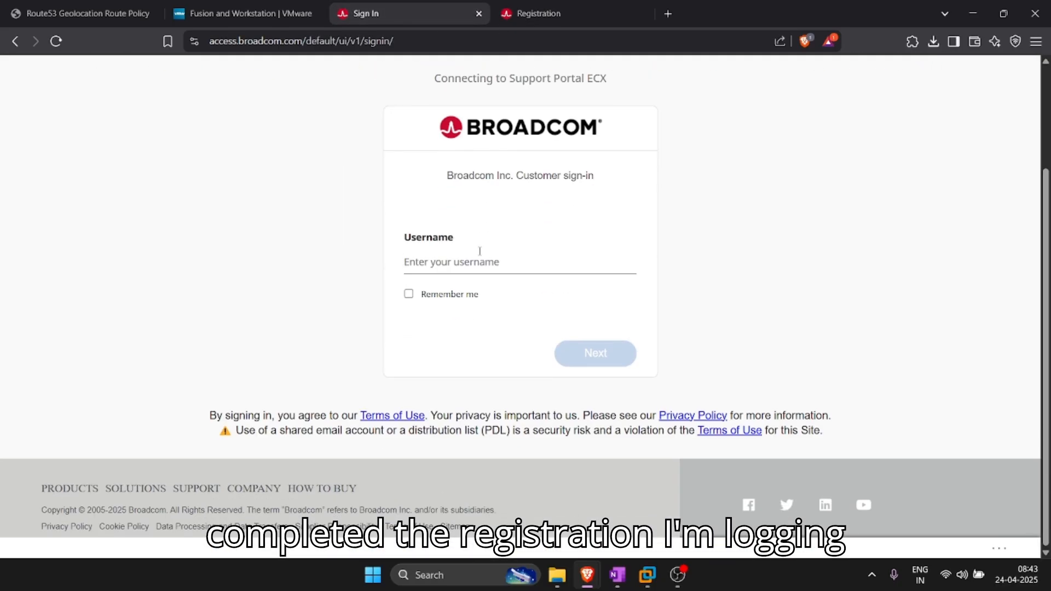
pyautogui.click(479, 252)
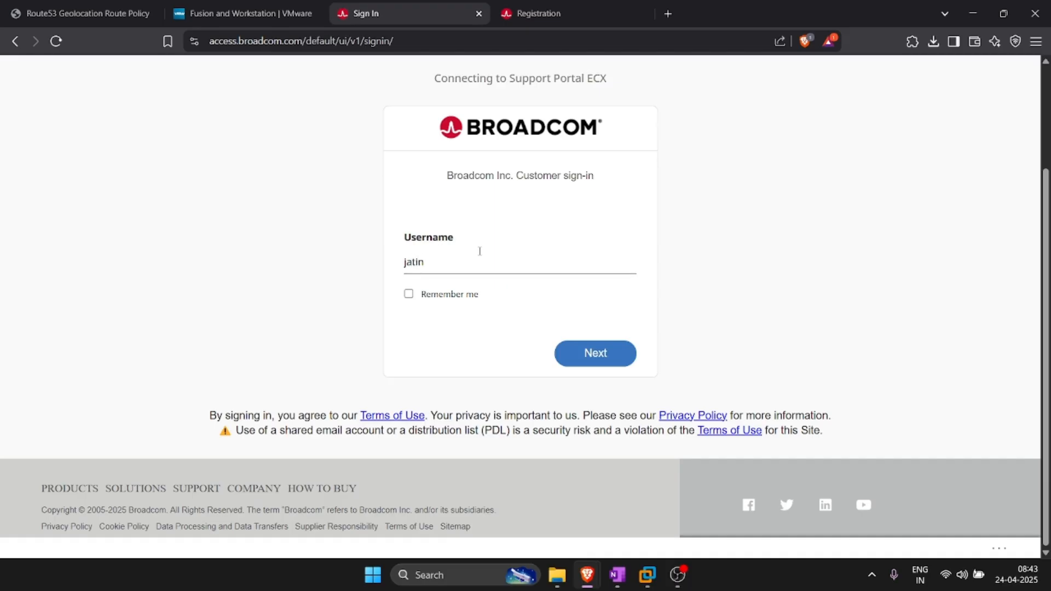
pyautogui.press('Return')
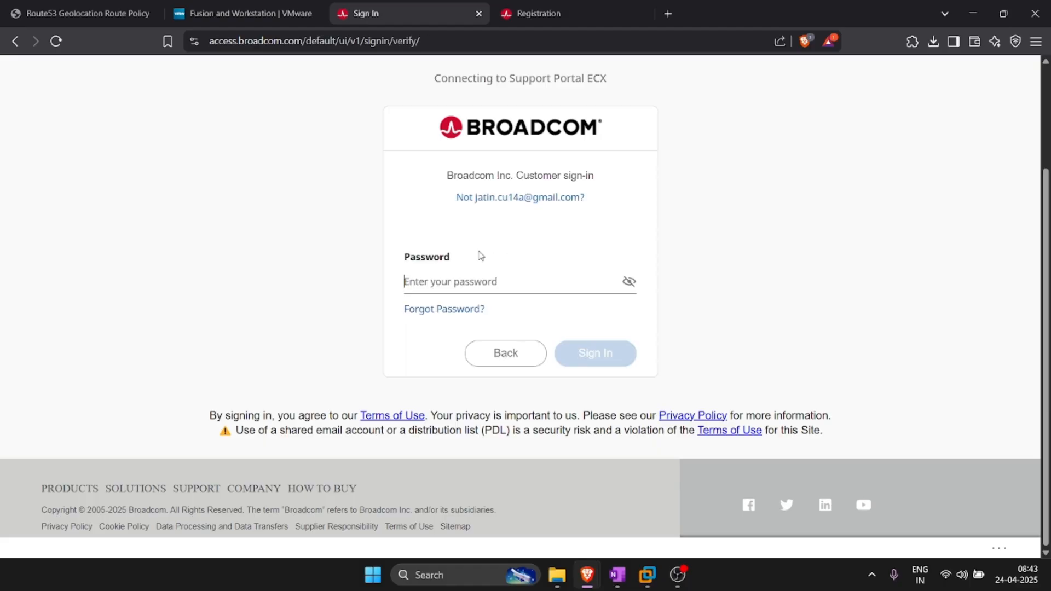
pyautogui.write('•')
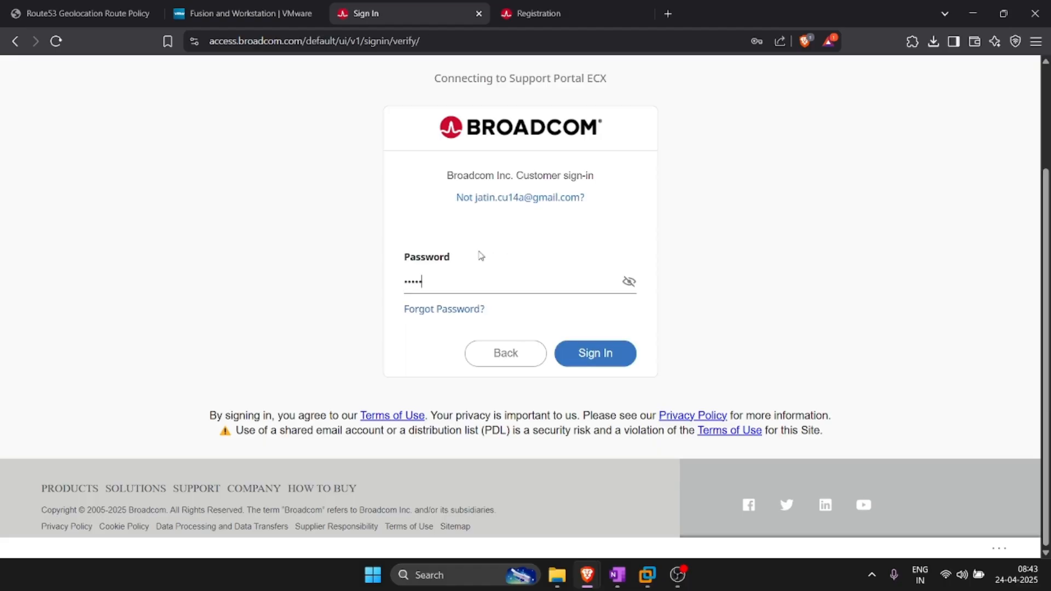
pyautogui.press('Return')
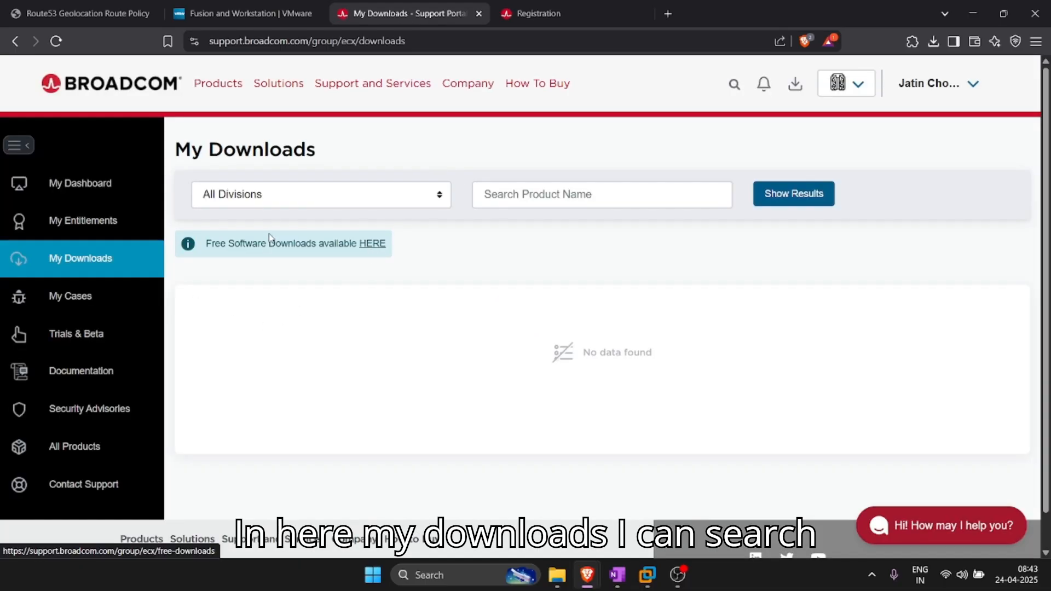
# Step: Search the Free Software Downloads list for 'workstation'
pyautogui.click(372, 246)
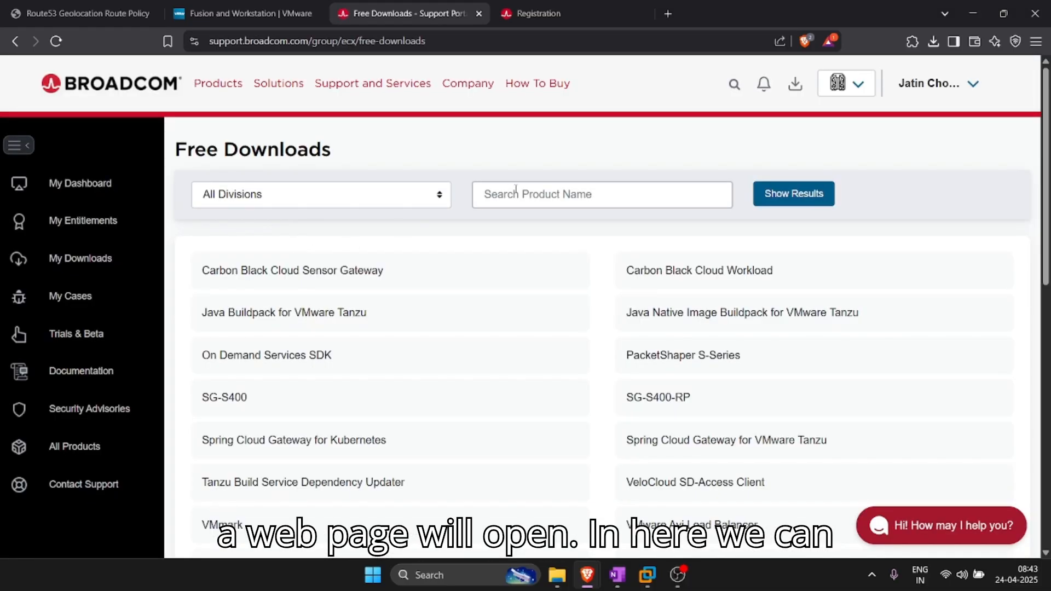
pyautogui.click(530, 197)
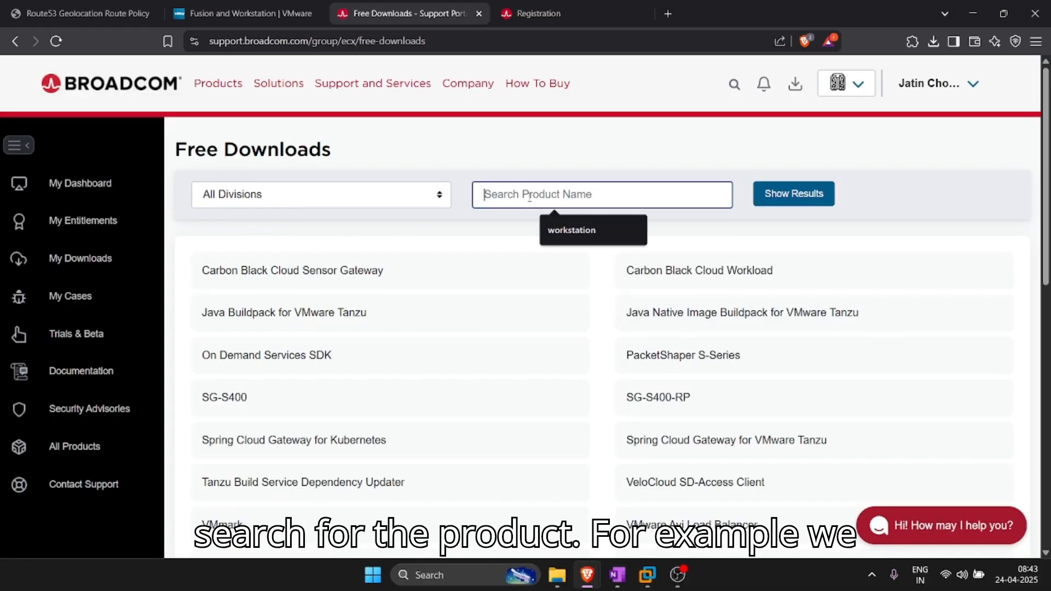
pyautogui.click(564, 229)
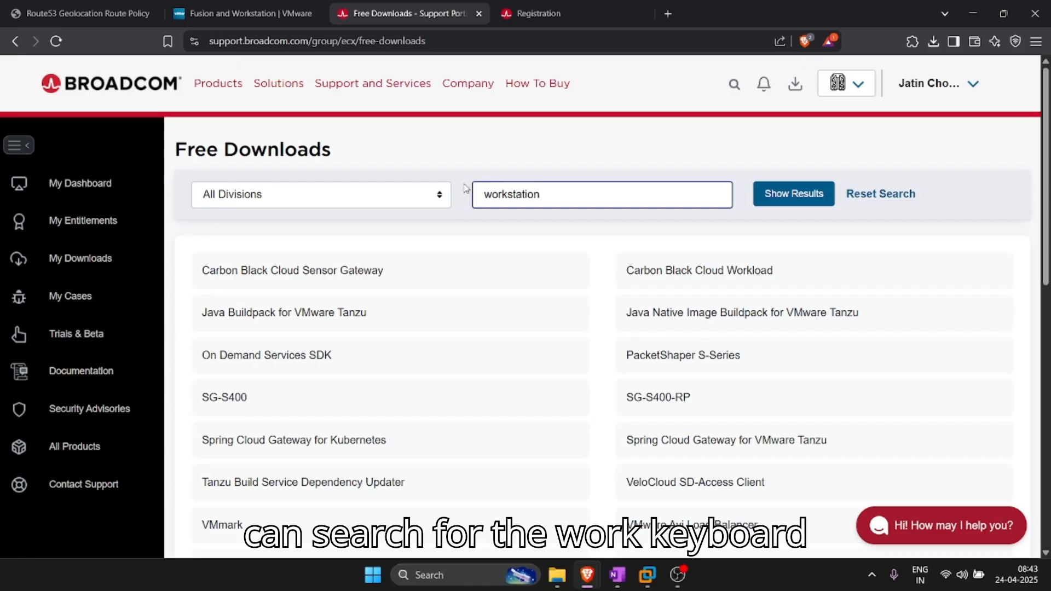
pyautogui.click(783, 206)
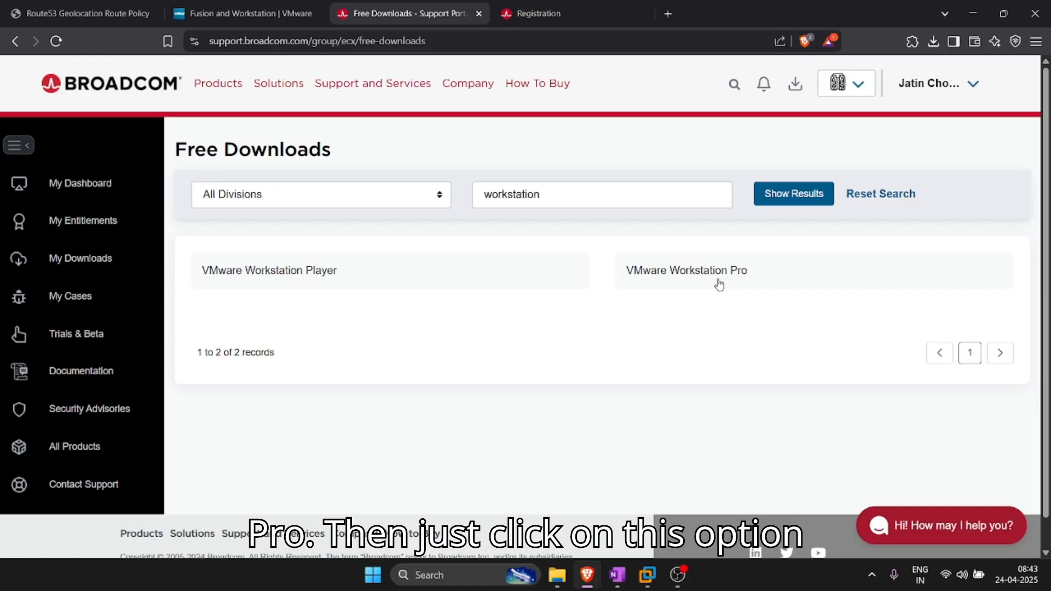
# Step: Open VMware Workstation Pro release 17.6.2 under 17.0 for Windows
pyautogui.click(720, 284)
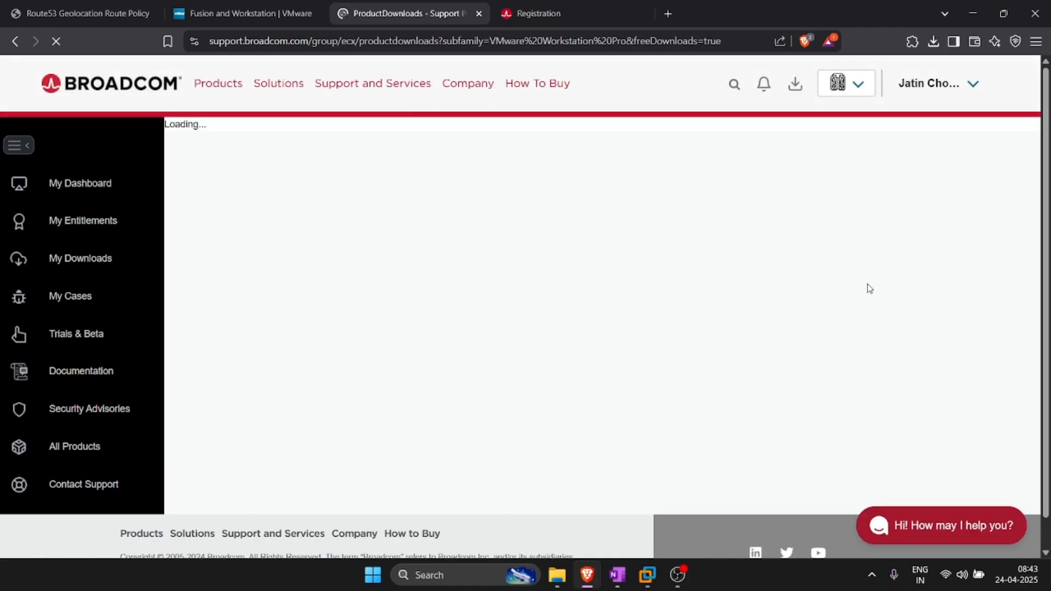
pyautogui.scroll(-1, 499, 329)
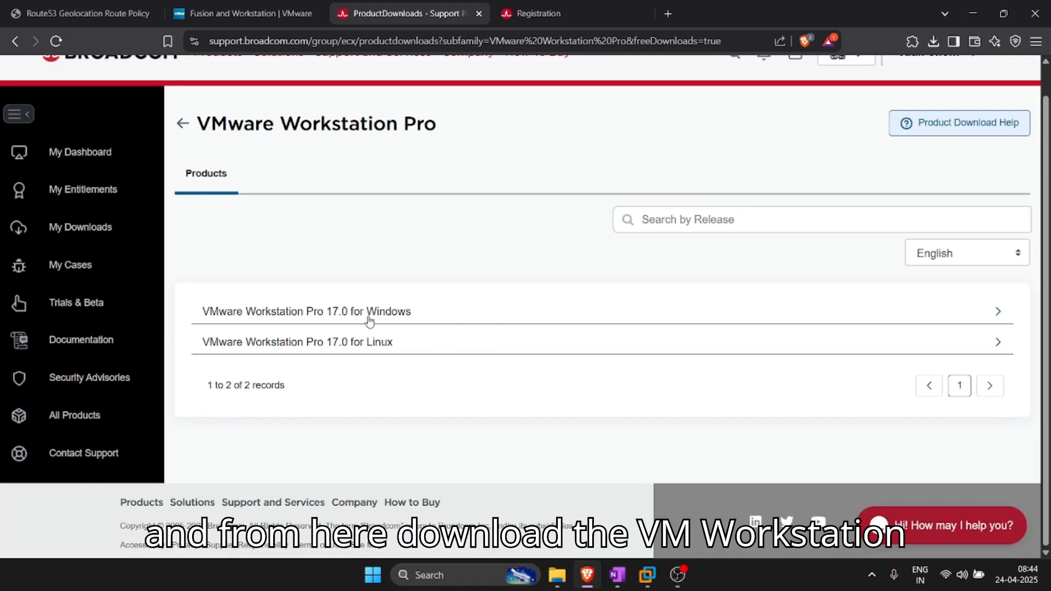
pyautogui.click(998, 316)
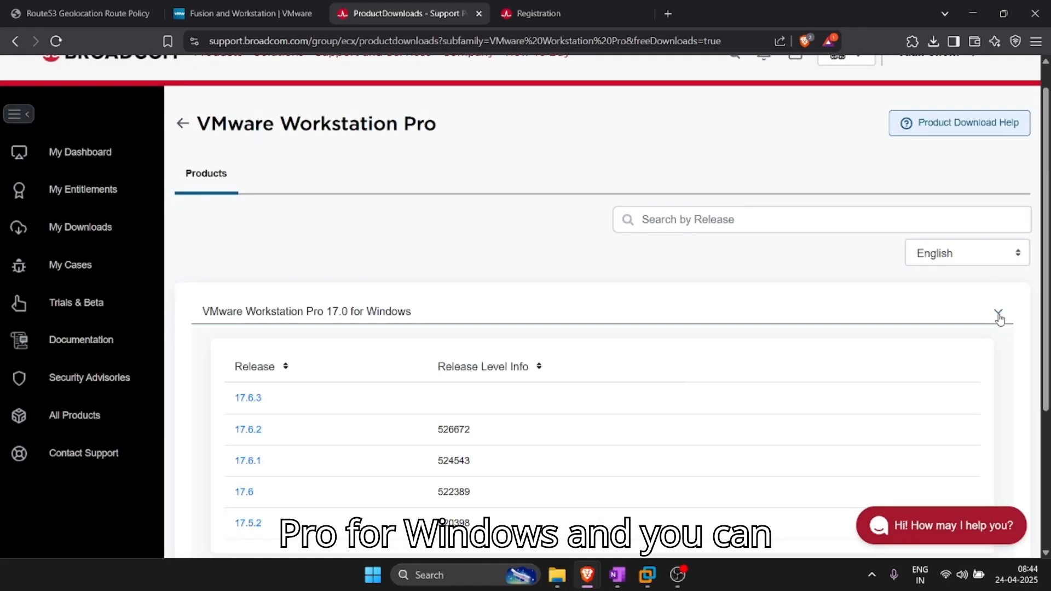
pyautogui.scroll(-4, 638, 367)
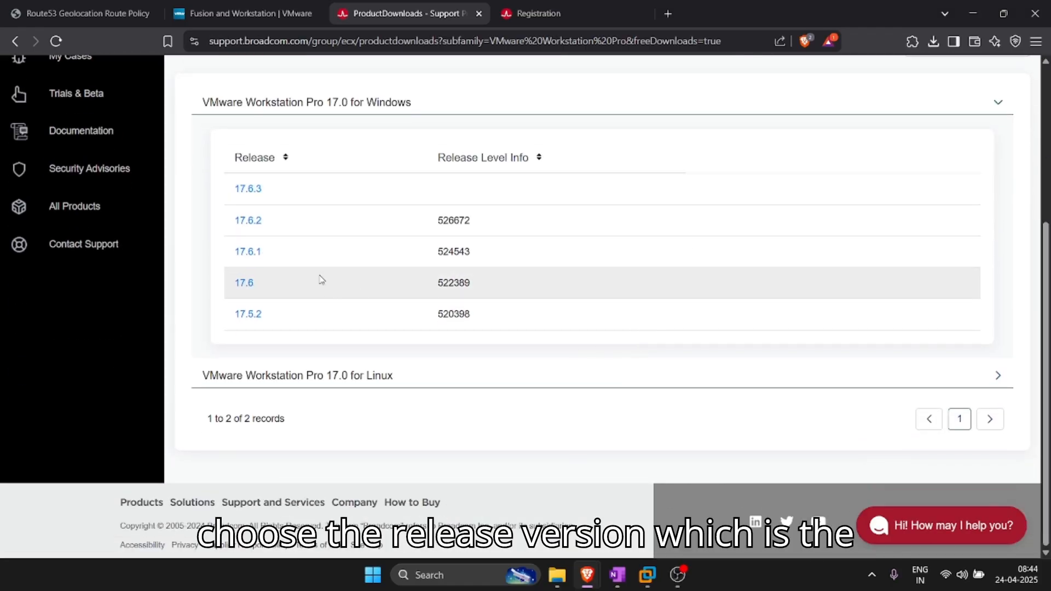
pyautogui.click(246, 222)
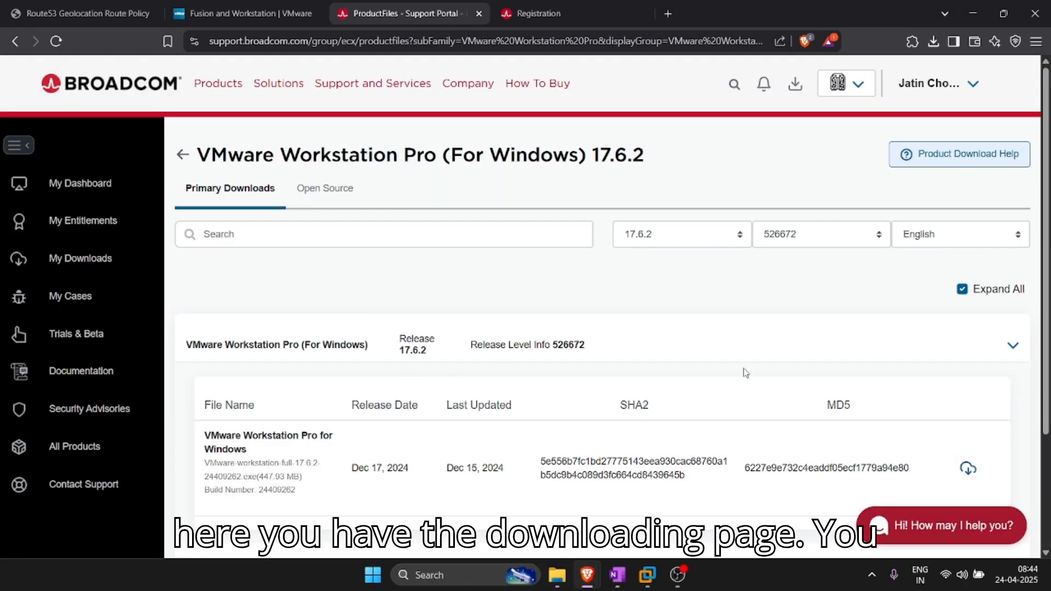
pyautogui.scroll(-3, 741, 366)
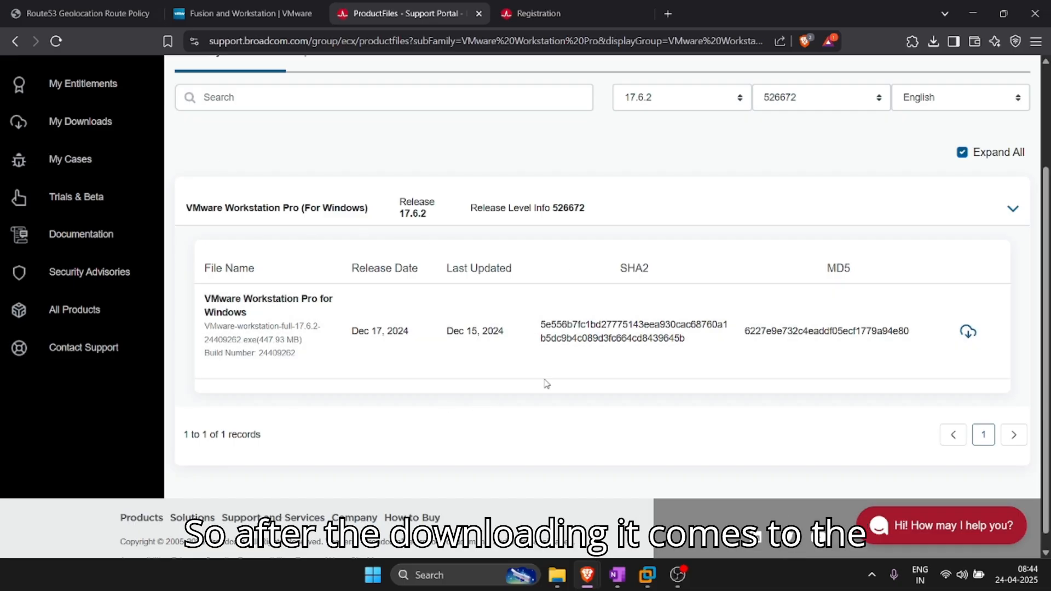
pyautogui.click(617, 575)
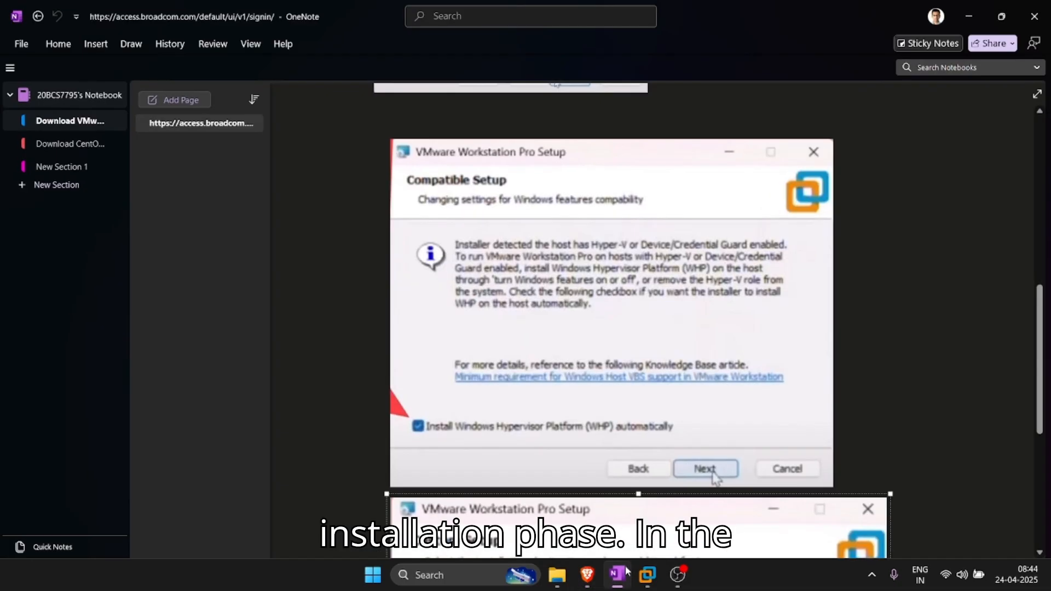
pyautogui.scroll(10, 592, 482)
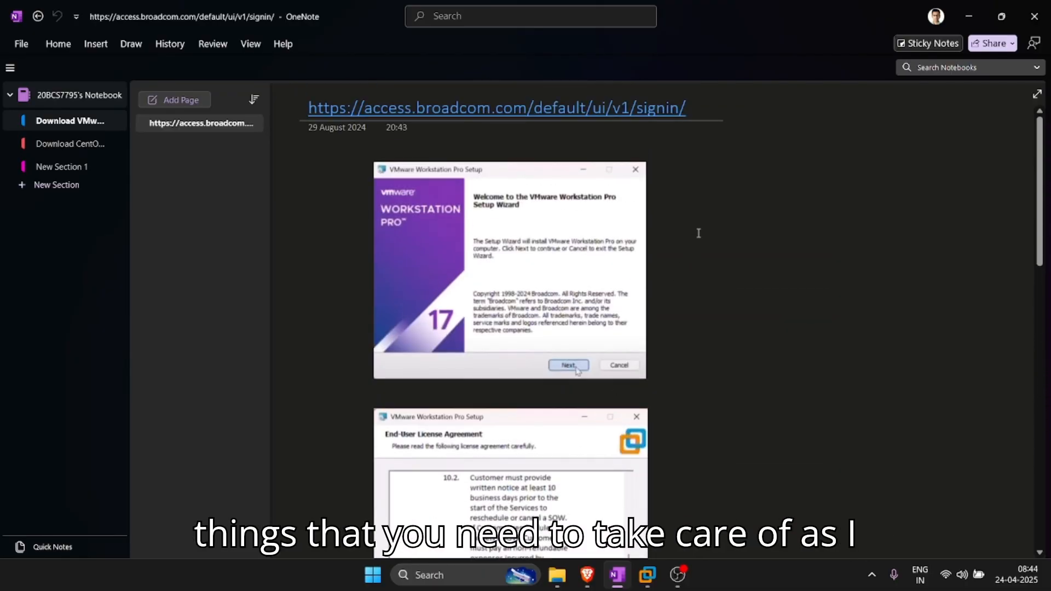
pyautogui.scroll(-5, 698, 233)
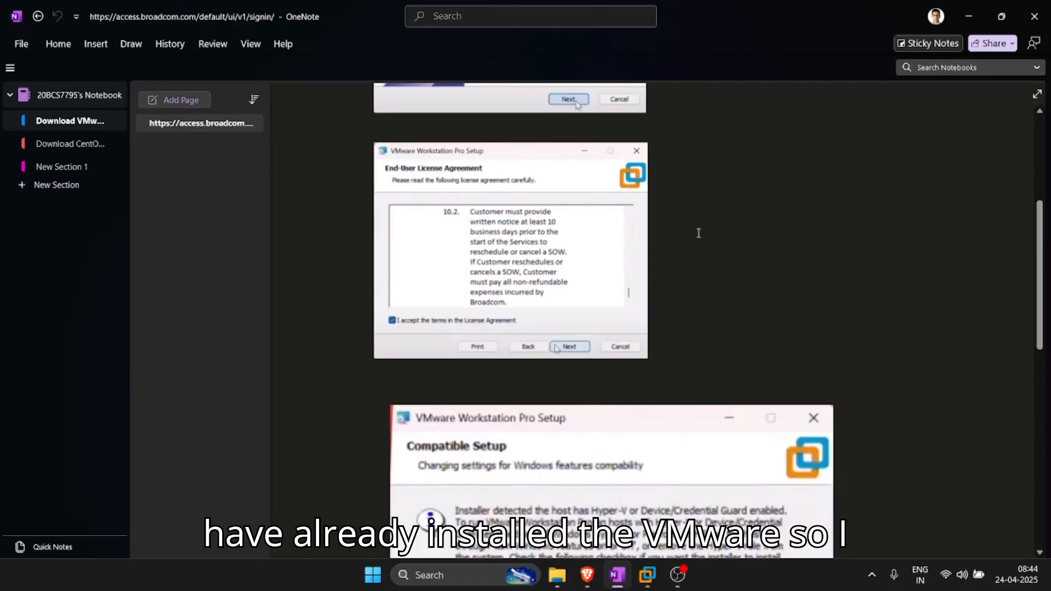
pyautogui.scroll(3, 711, 246)
pyautogui.scroll(-3, 711, 247)
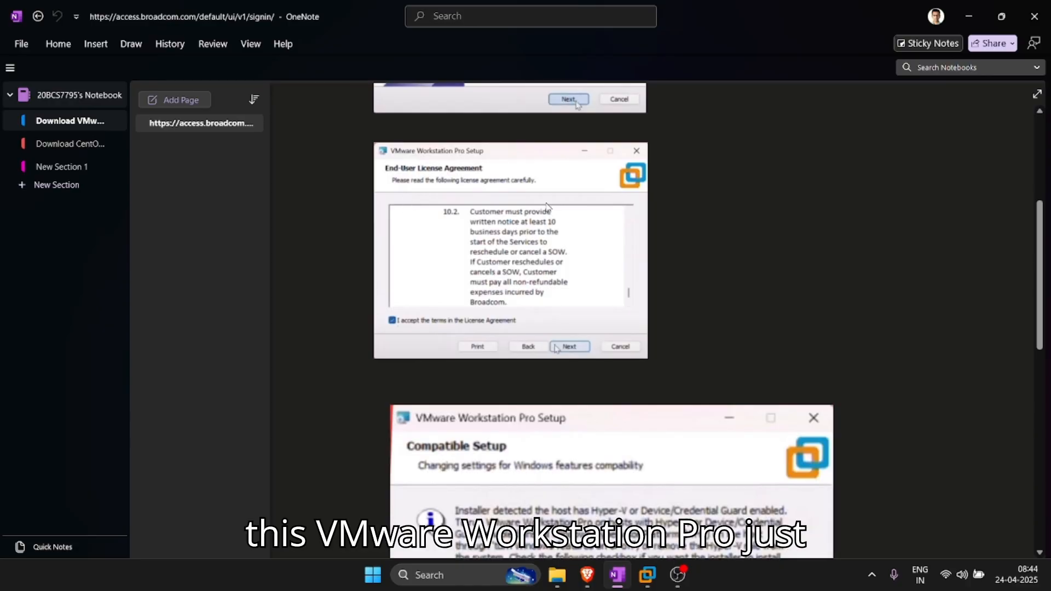
pyautogui.scroll(-2, 500, 270)
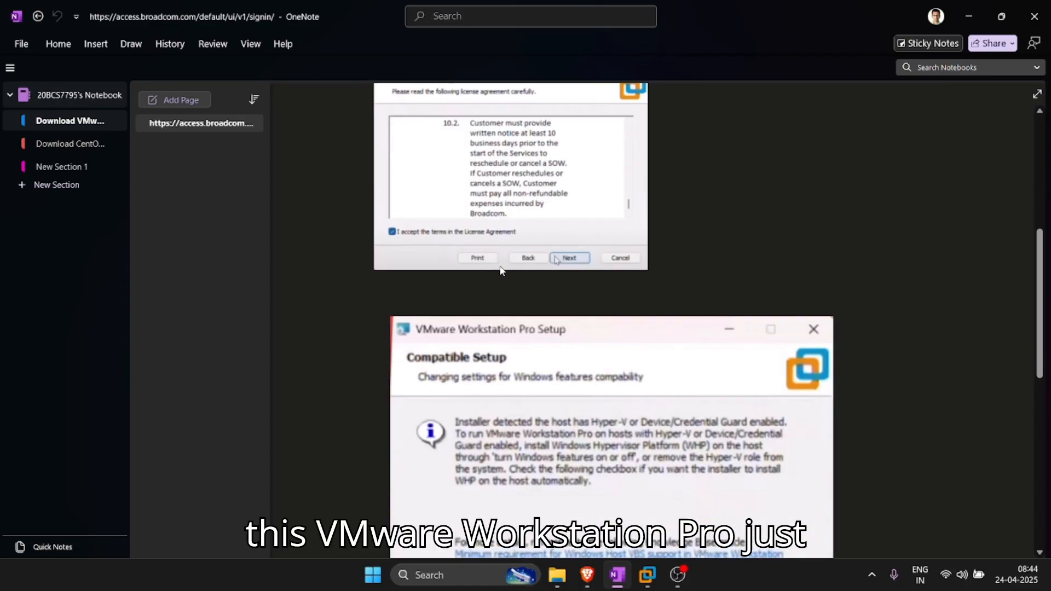
pyautogui.scroll(-6, 541, 252)
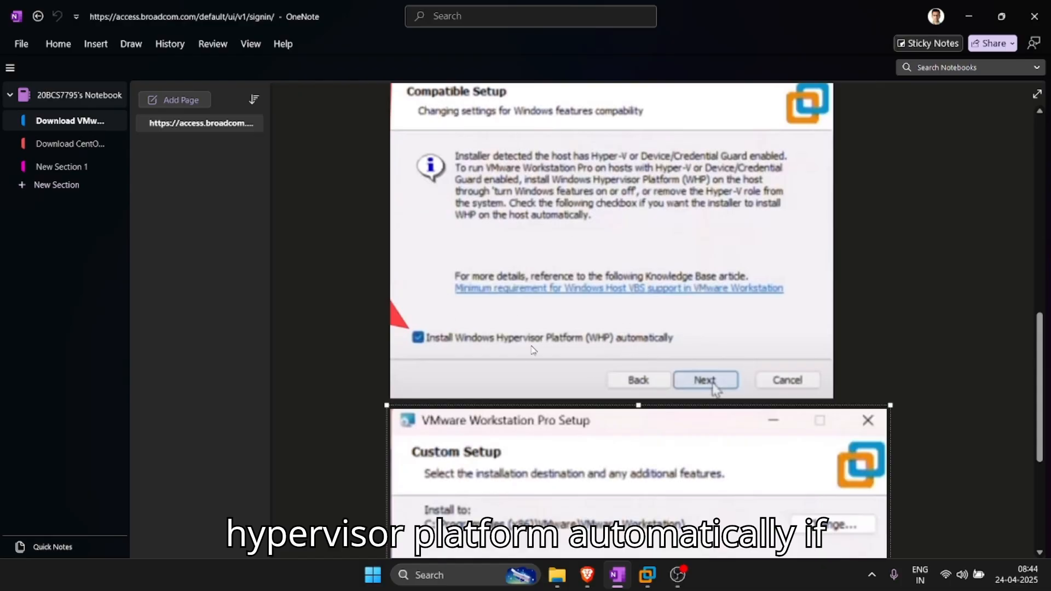
pyautogui.scroll(-4, 522, 338)
pyautogui.scroll(-6, 510, 339)
pyautogui.scroll(4, 517, 335)
pyautogui.scroll(-4, 627, 392)
pyautogui.scroll(-6, 624, 389)
pyautogui.scroll(14, 621, 388)
pyautogui.scroll(-8, 479, 333)
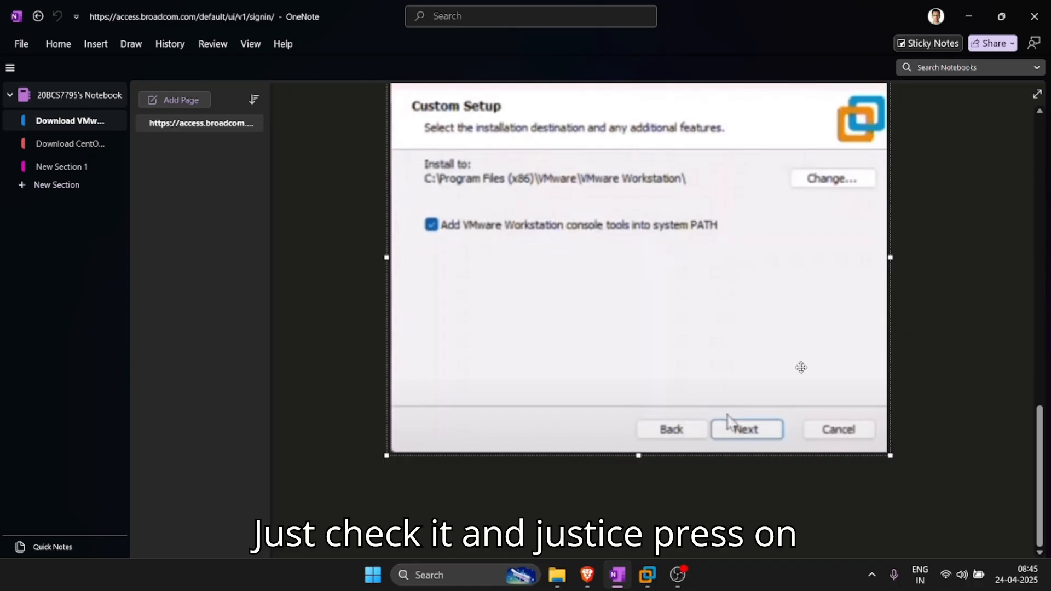
pyautogui.click(975, 22)
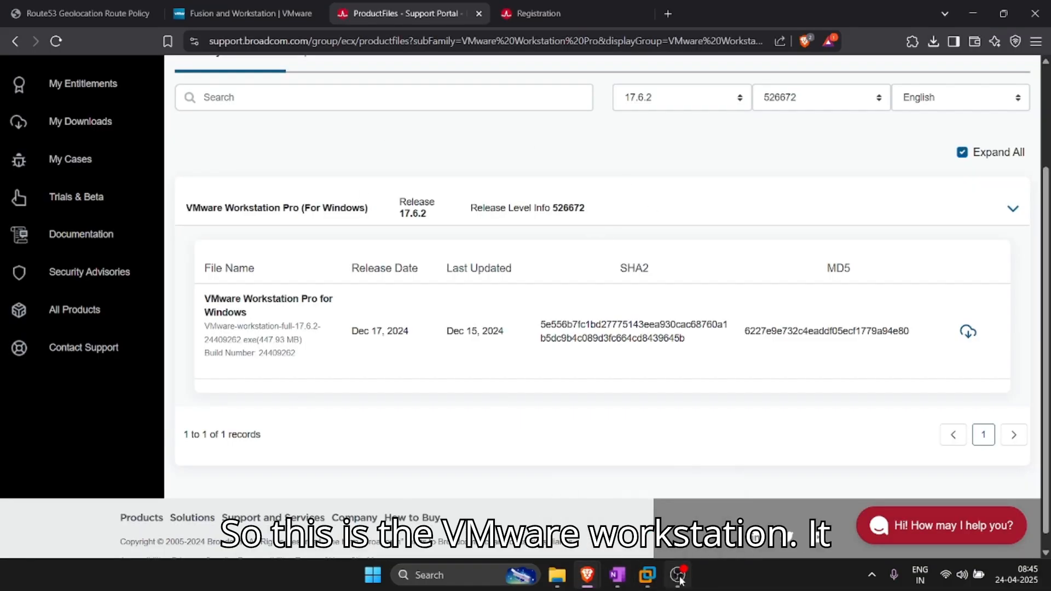
# Step: Glance at the VMware Workstation machine library, minimize it, and open a new Brave tab
pyautogui.click(647, 575)
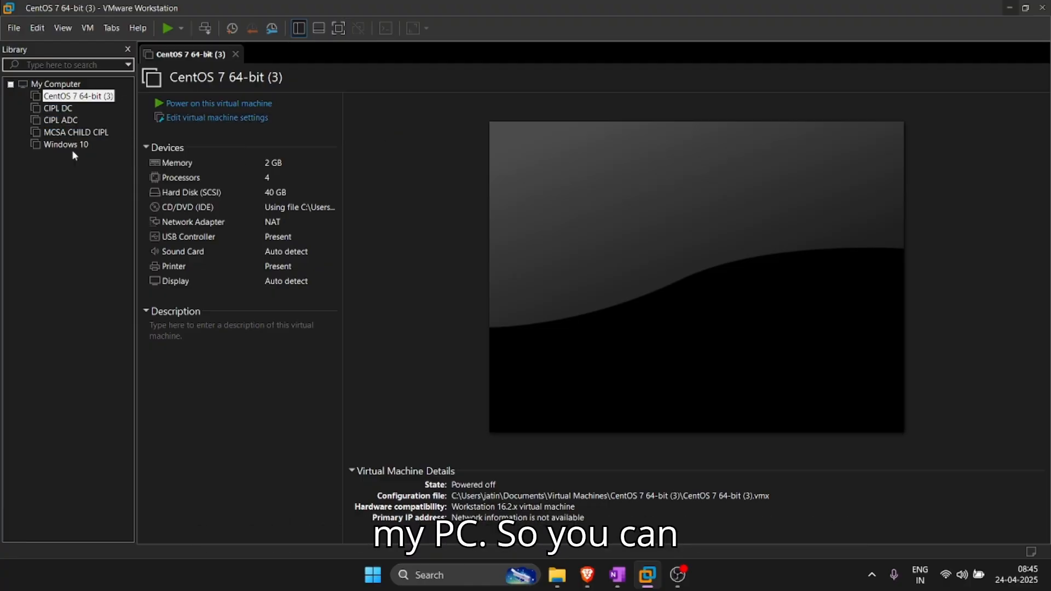
pyautogui.click(1007, 8)
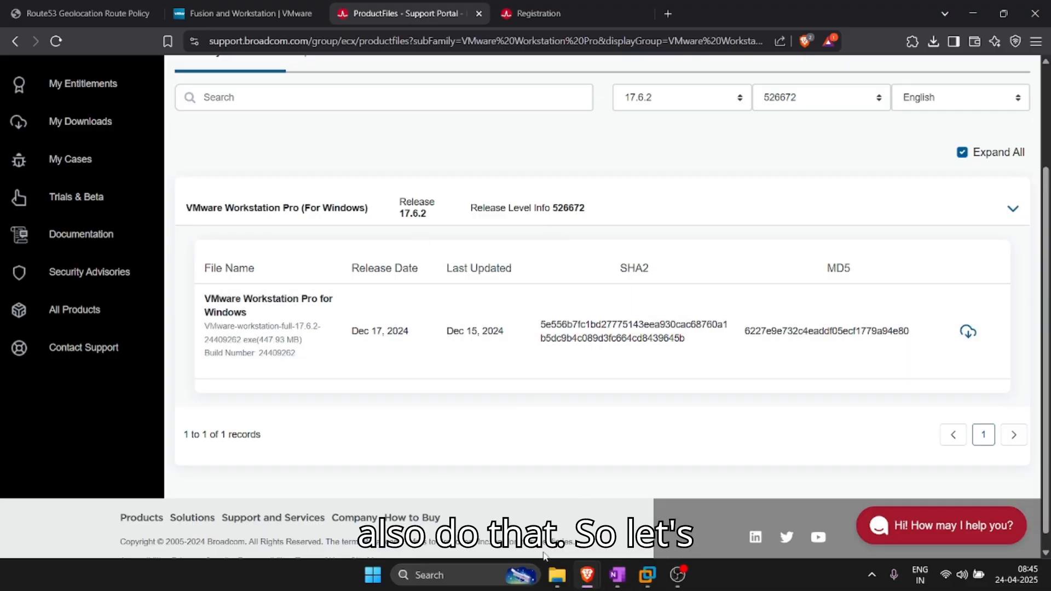
pyautogui.click(667, 13)
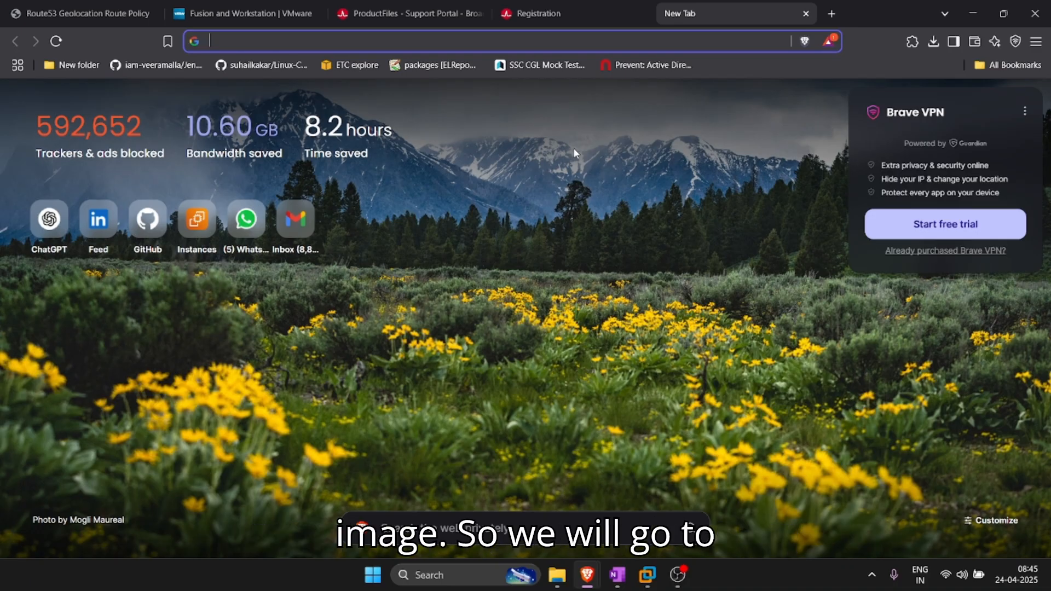
# Step: Search the web for 'download centoOs'
pyautogui.write('dow')
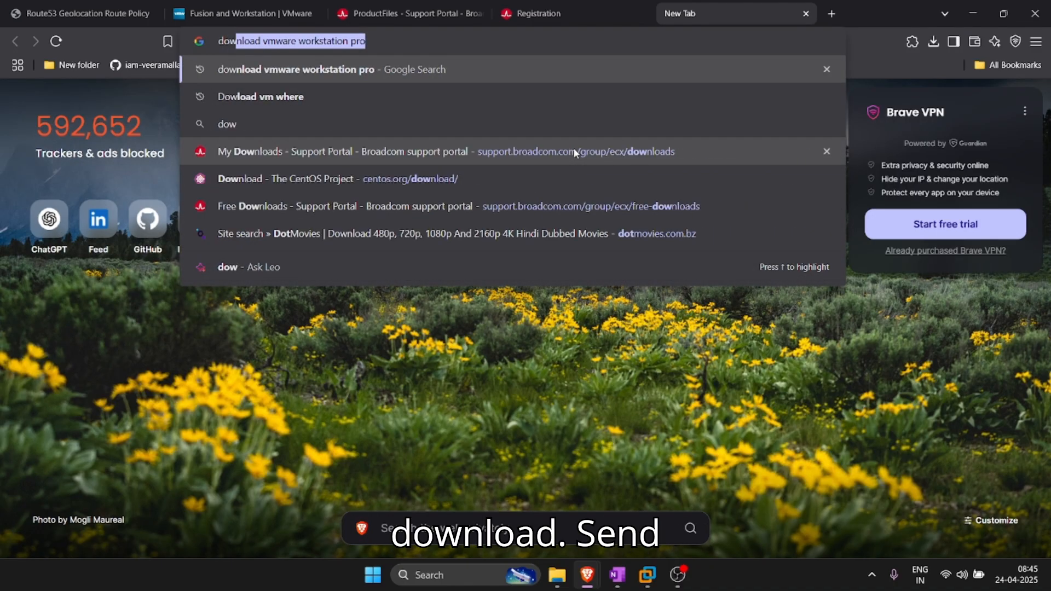
pyautogui.write('nload cent')
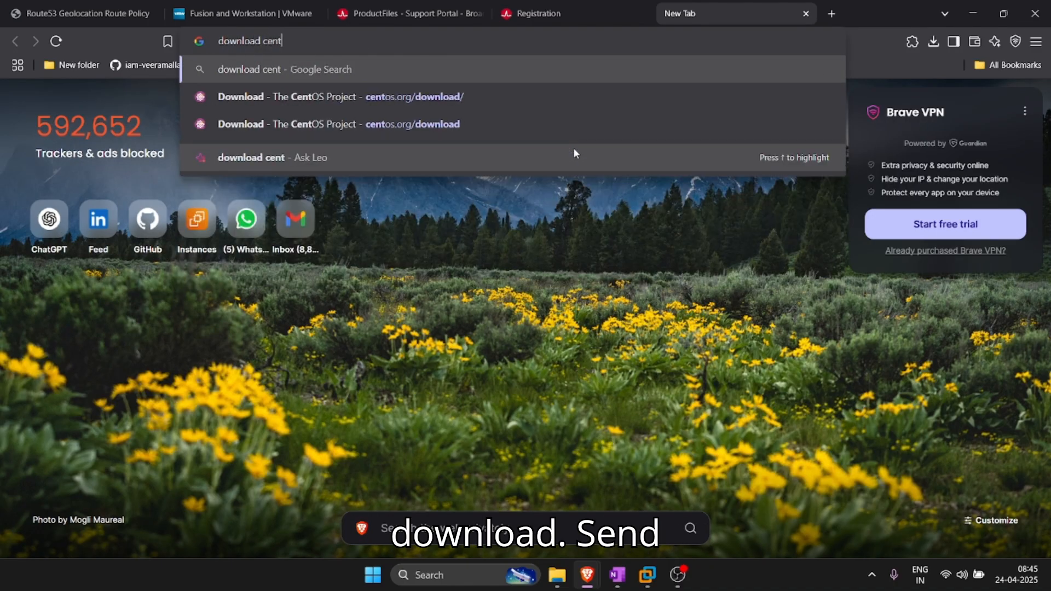
pyautogui.write('oOs')
pyautogui.press('Return')
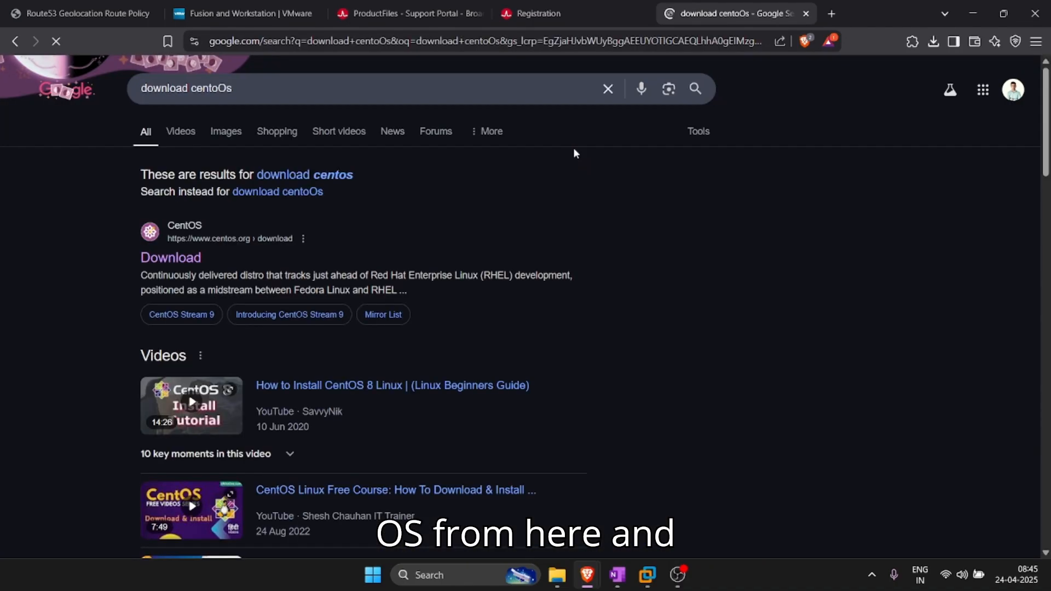
# Step: Open the centos.org download page and bring the CentOS Stream 10 architecture table into view
pyautogui.click(156, 266)
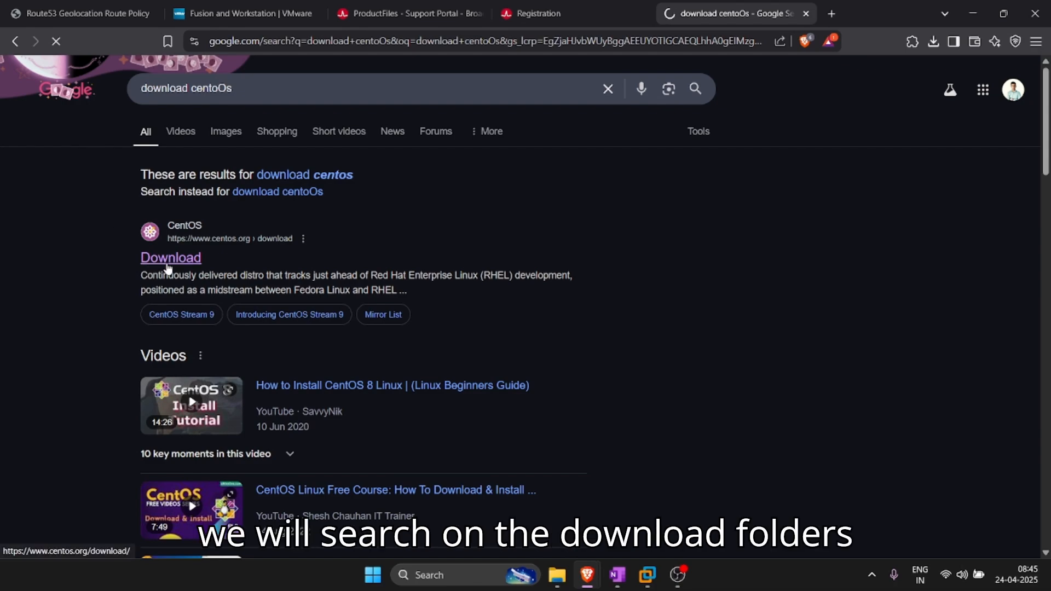
pyautogui.scroll(-5, 460, 312)
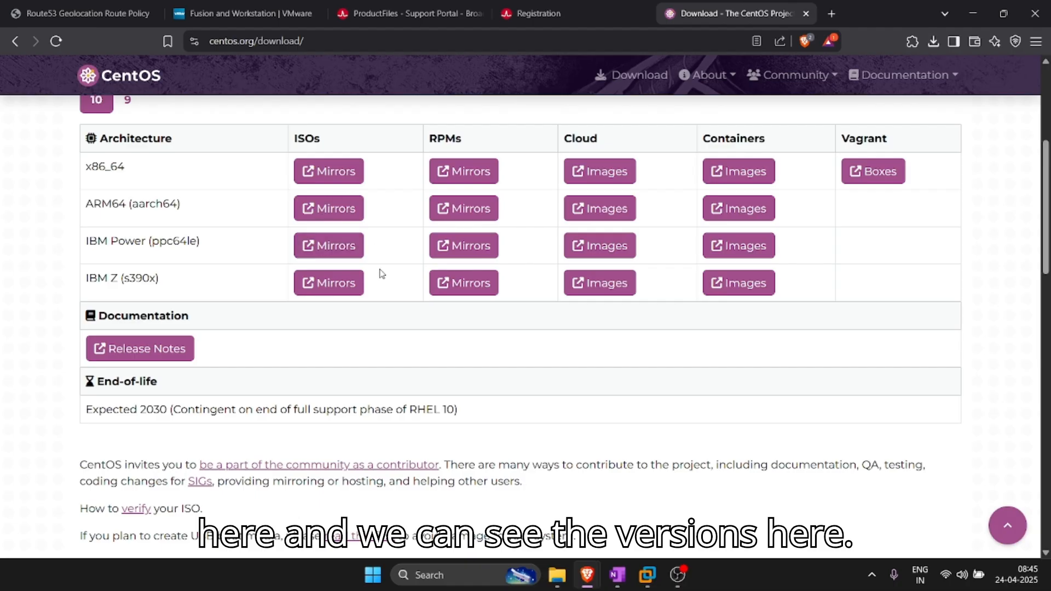
pyautogui.scroll(3, 378, 252)
pyautogui.scroll(2, 383, 284)
pyautogui.scroll(-4, 330, 315)
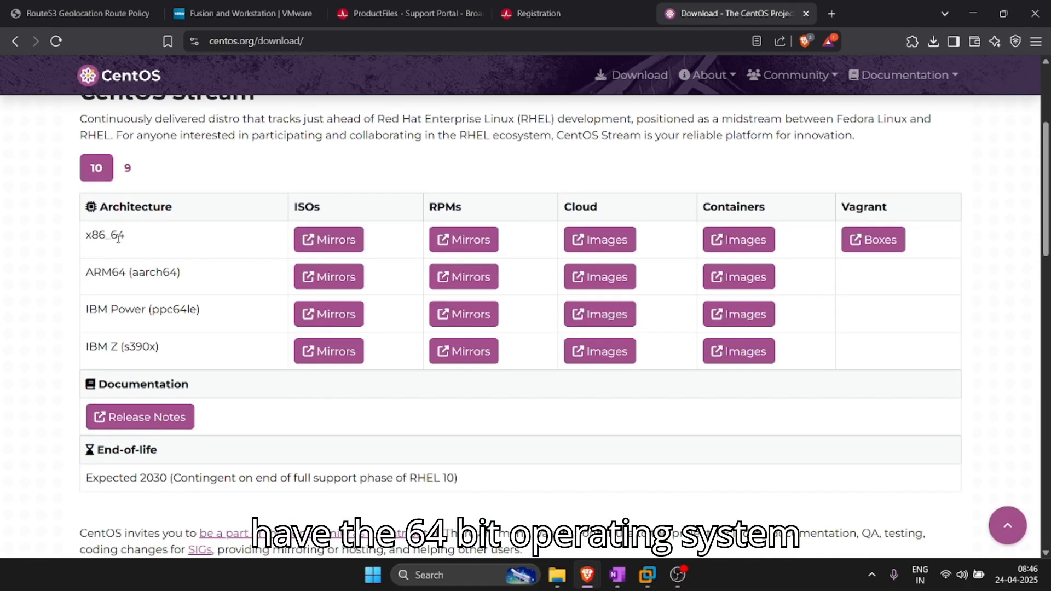
pyautogui.click(346, 248)
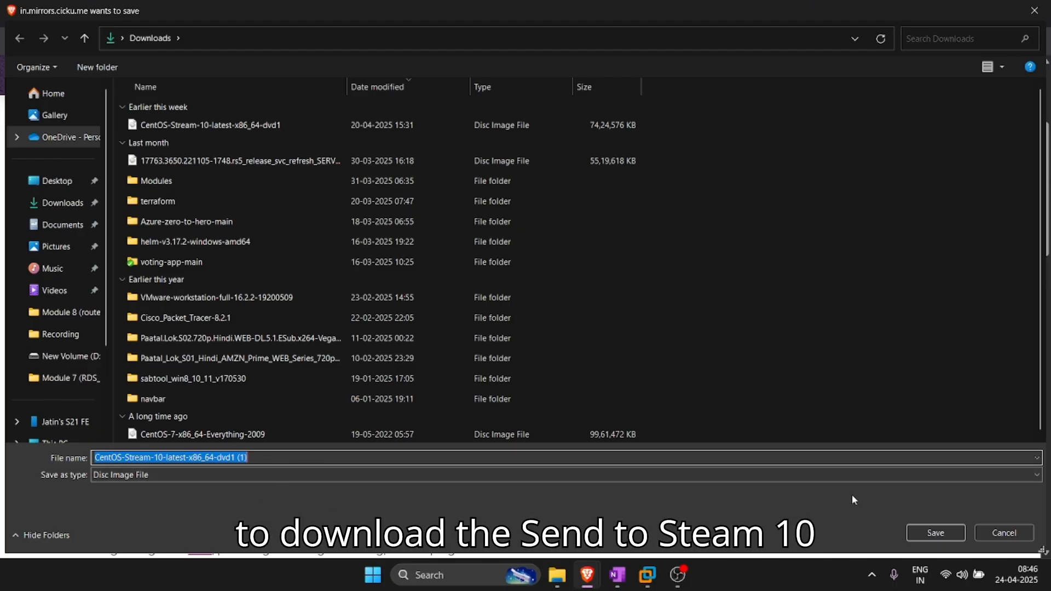
pyautogui.click(980, 534)
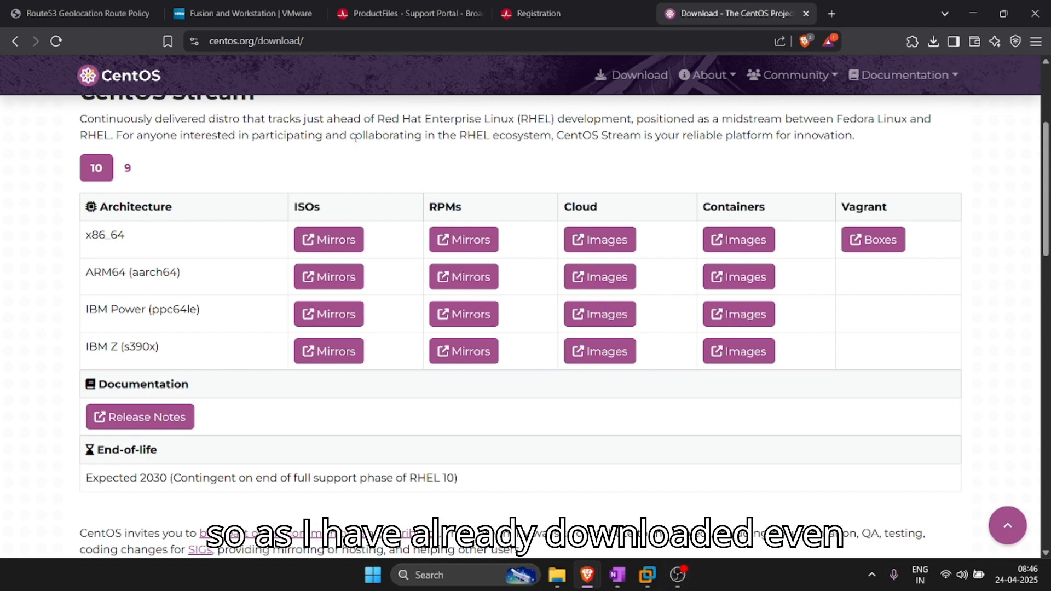
pyautogui.click(309, 241)
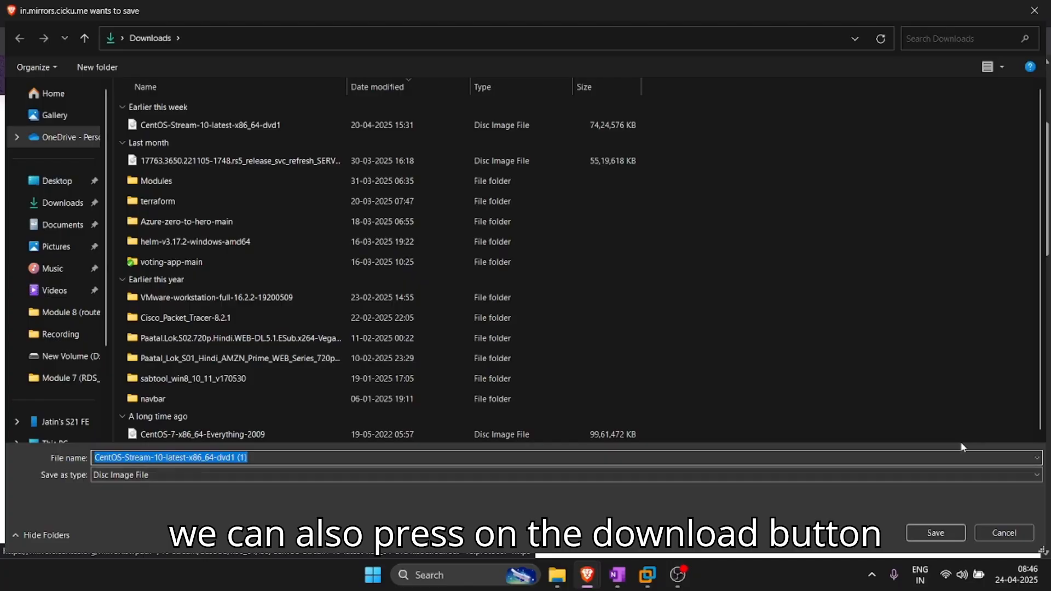
pyautogui.click(979, 529)
pyautogui.click(331, 239)
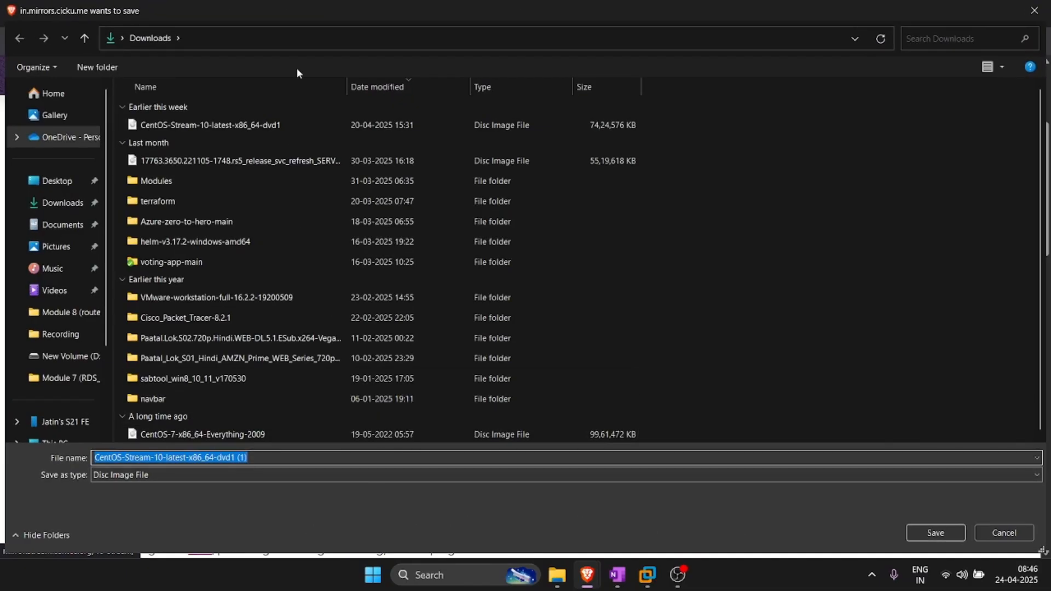
pyautogui.click(935, 532)
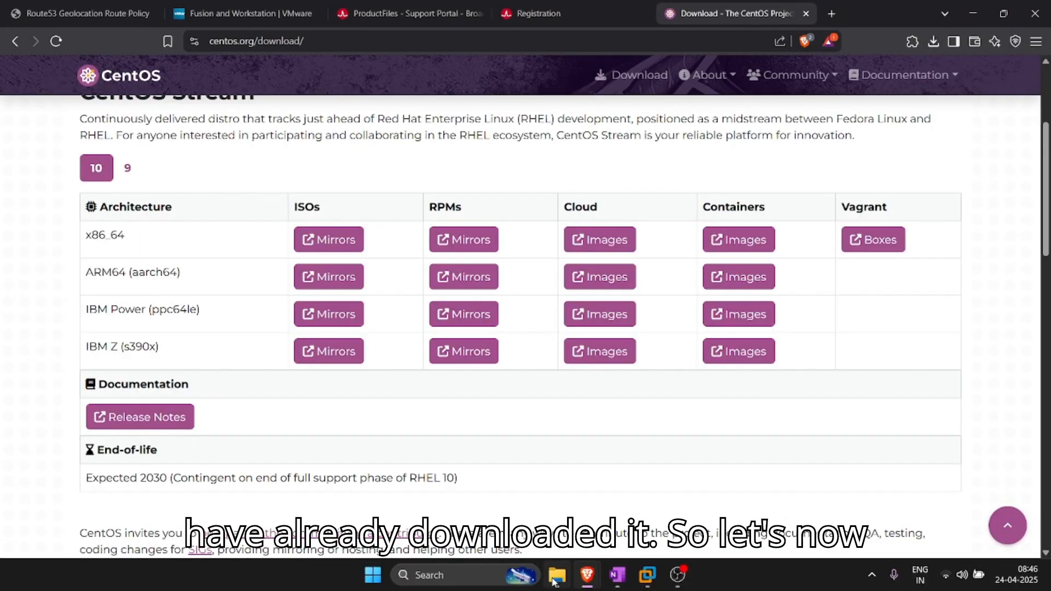
# Step: Start the New Virtual Machine Wizard with Custom setup and default Workstation 16.2.x compatibility
pyautogui.click(645, 584)
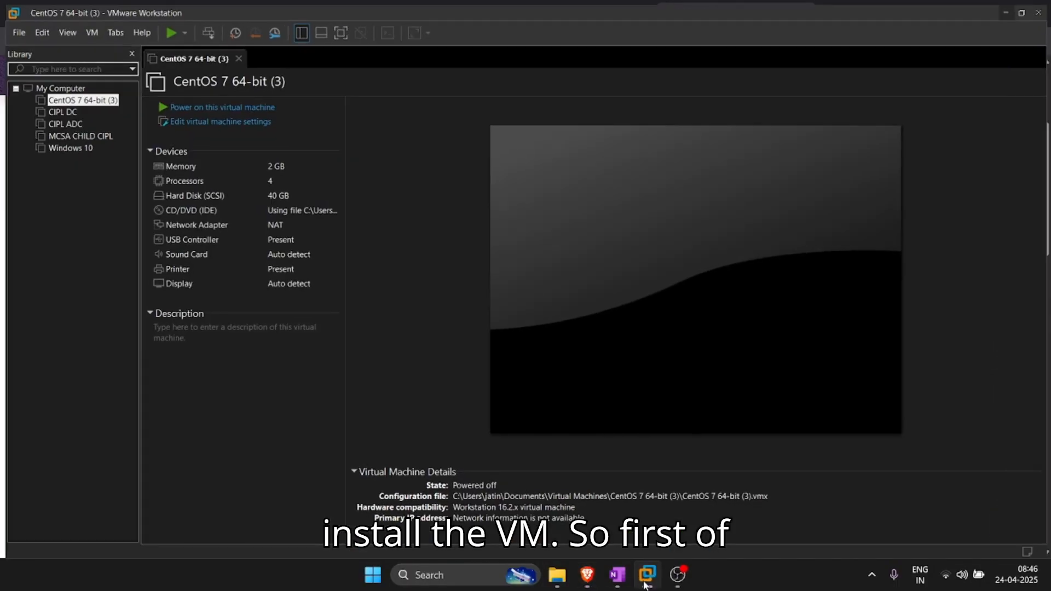
pyautogui.click(14, 25)
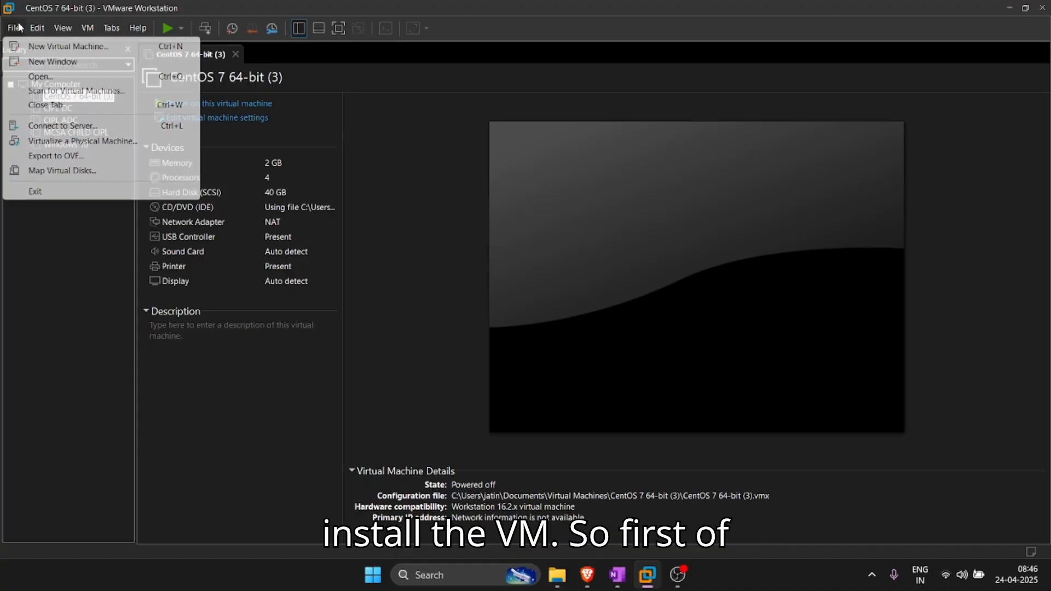
pyautogui.click(12, 30)
pyautogui.click(12, 30)
pyautogui.click(29, 48)
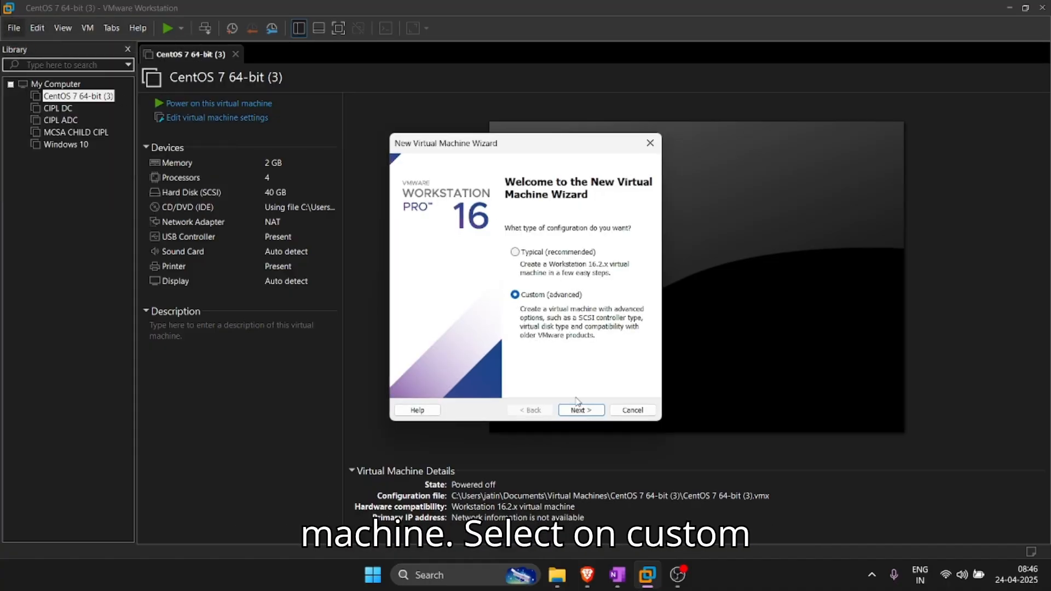
pyautogui.click(576, 417)
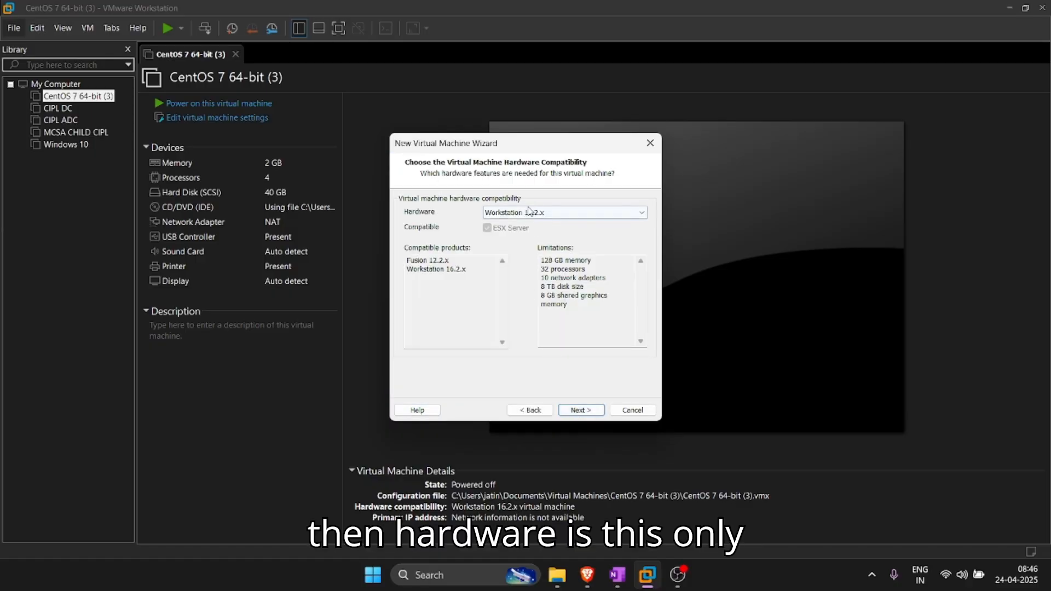
pyautogui.click(592, 412)
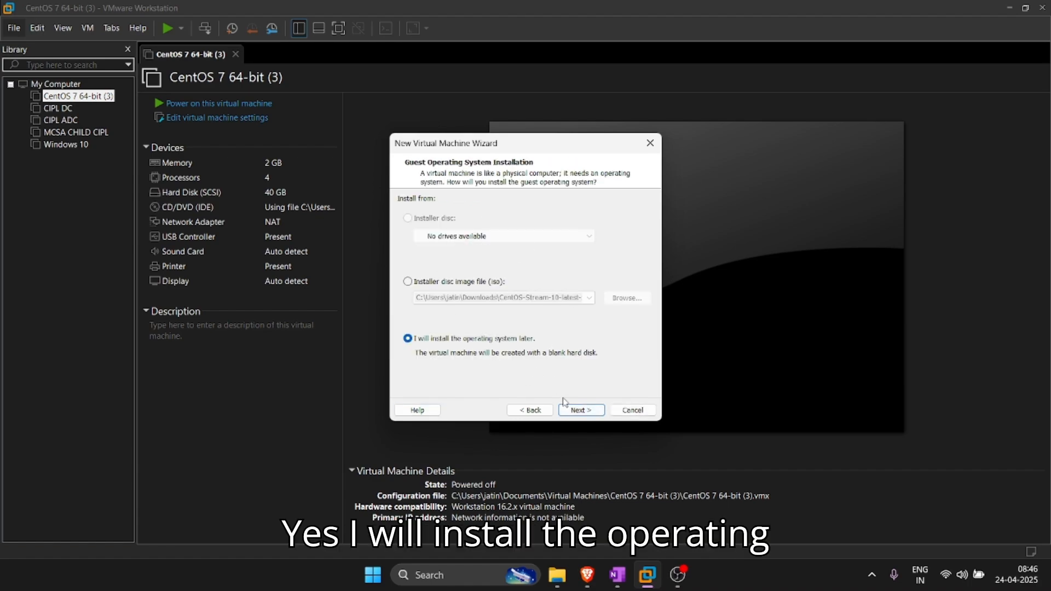
# Step: Install the OS later, keep Linux CentOS 8 64-bit, and store the VM in F:\New CentOS
pyautogui.click(572, 412)
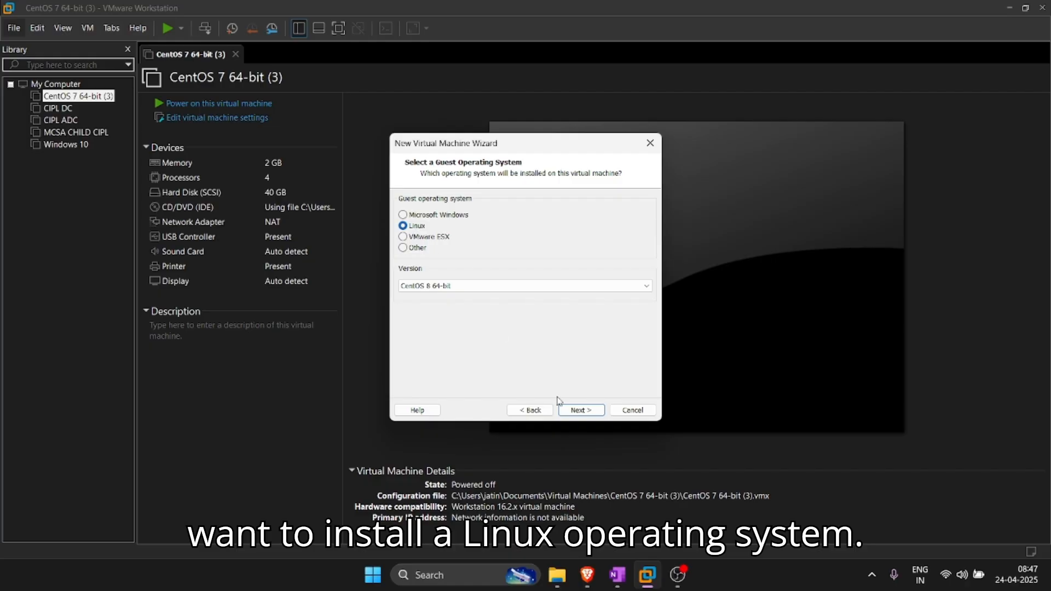
pyautogui.click(575, 412)
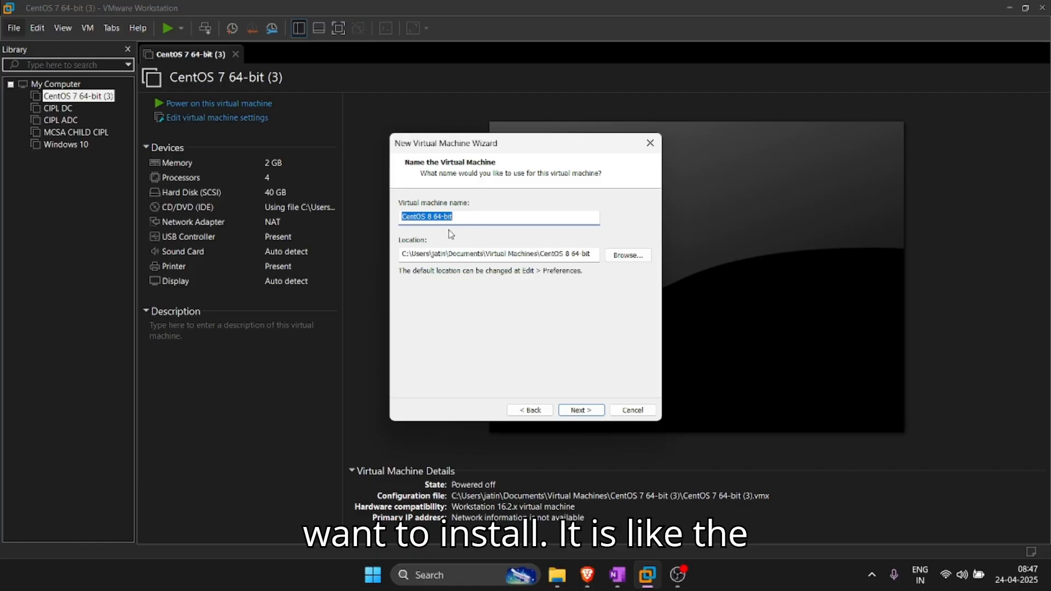
pyautogui.click(634, 258)
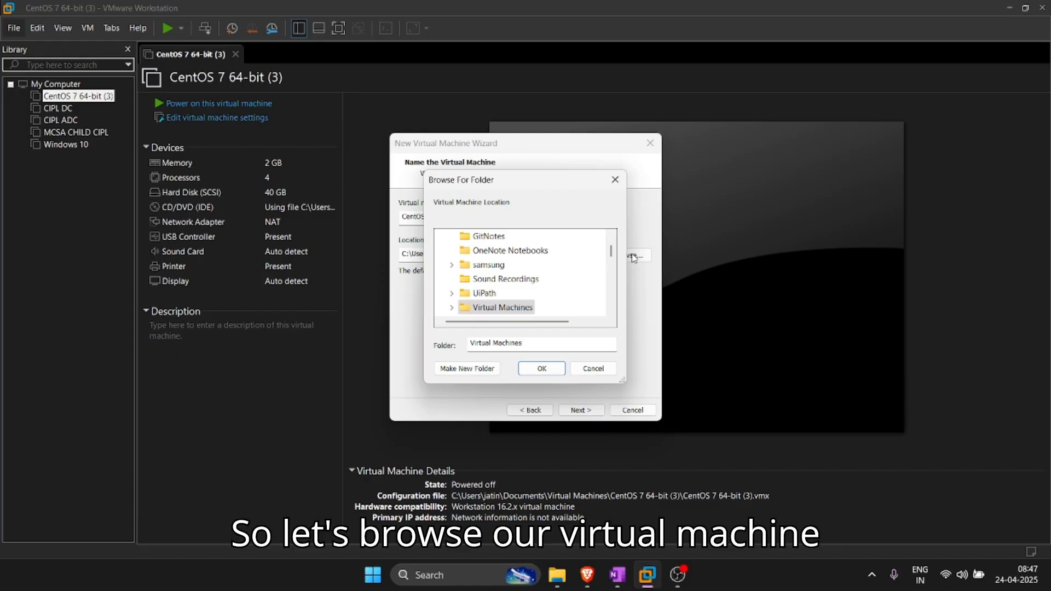
pyautogui.scroll(-1, 501, 300)
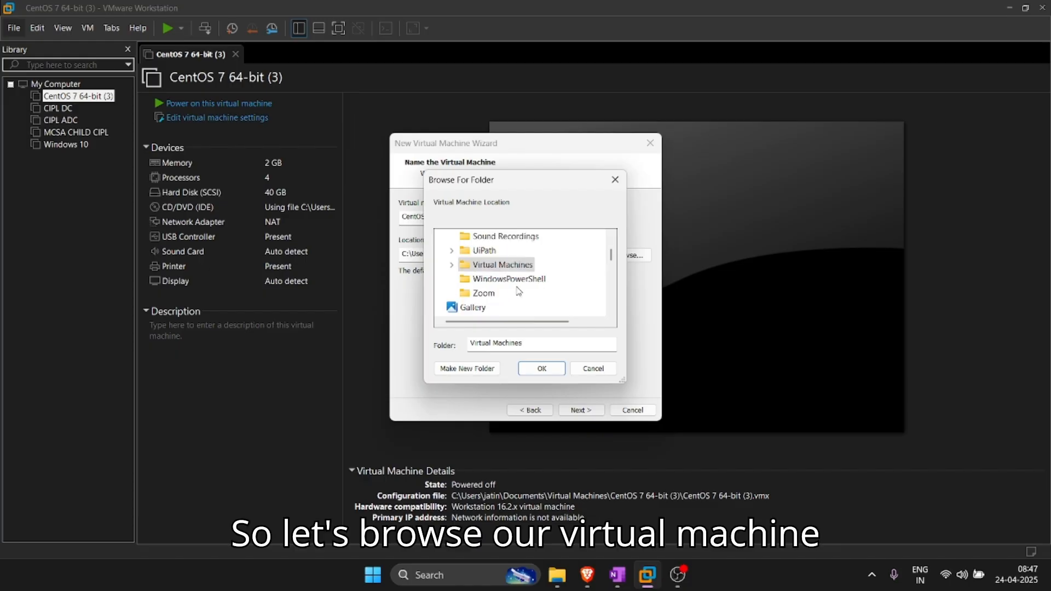
pyautogui.scroll(-2, 502, 293)
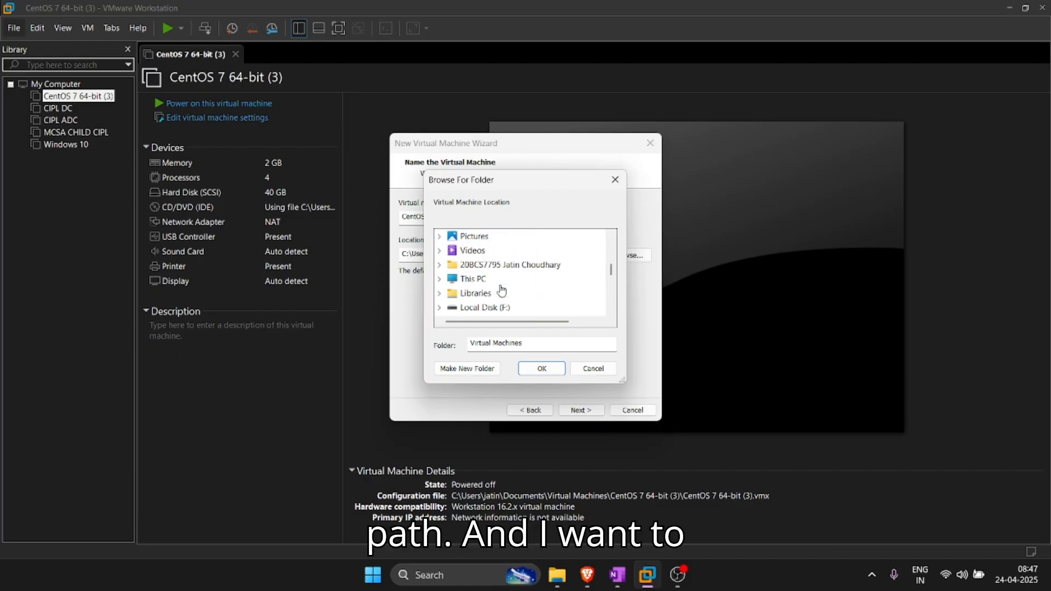
pyautogui.scroll(-1, 502, 290)
pyautogui.click(439, 267)
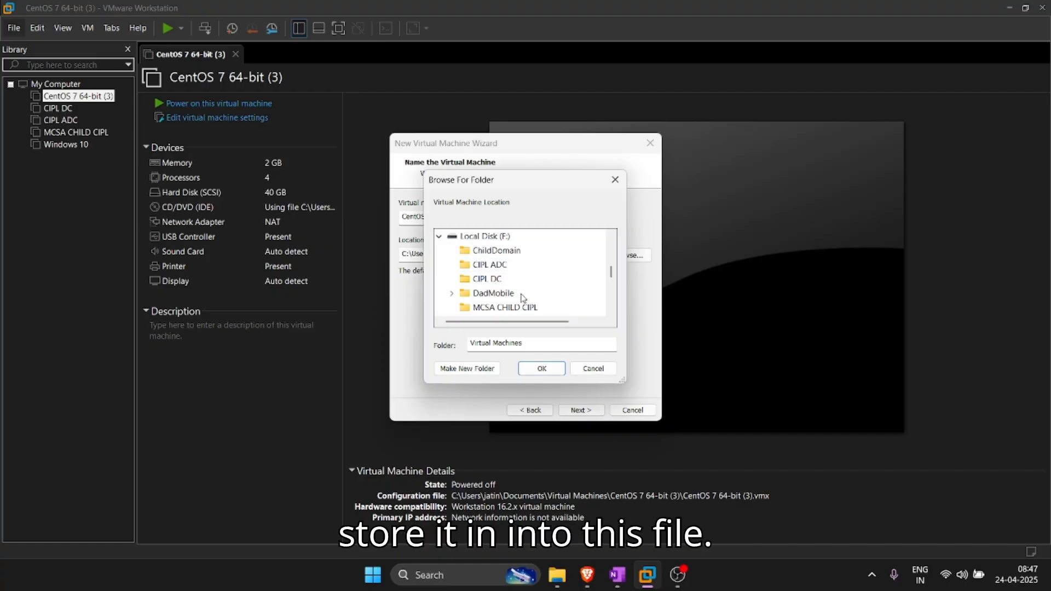
pyautogui.scroll(-1, 530, 302)
pyautogui.click(493, 281)
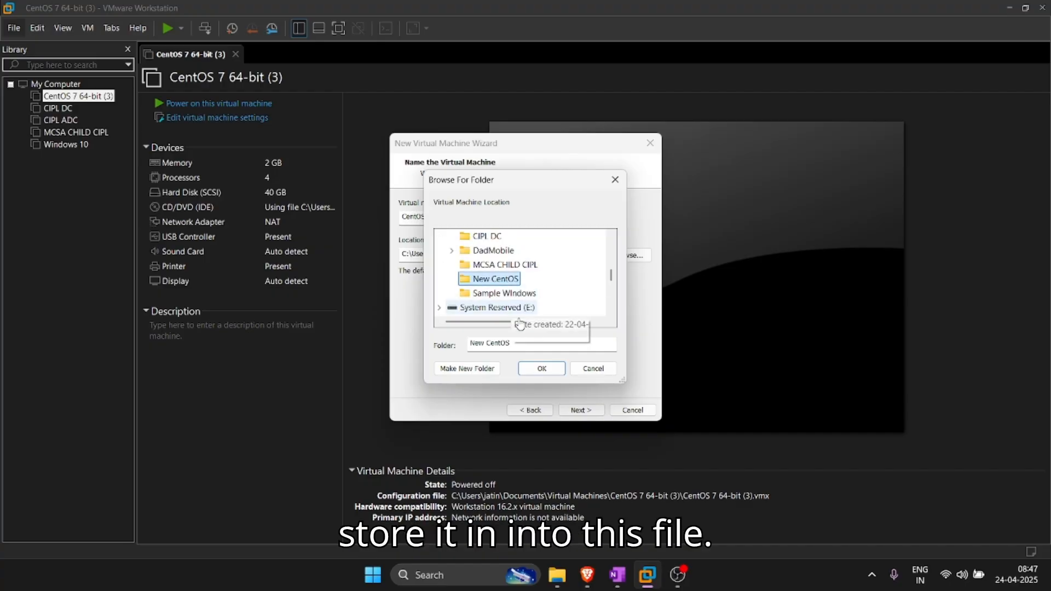
pyautogui.click(541, 368)
pyautogui.click(581, 410)
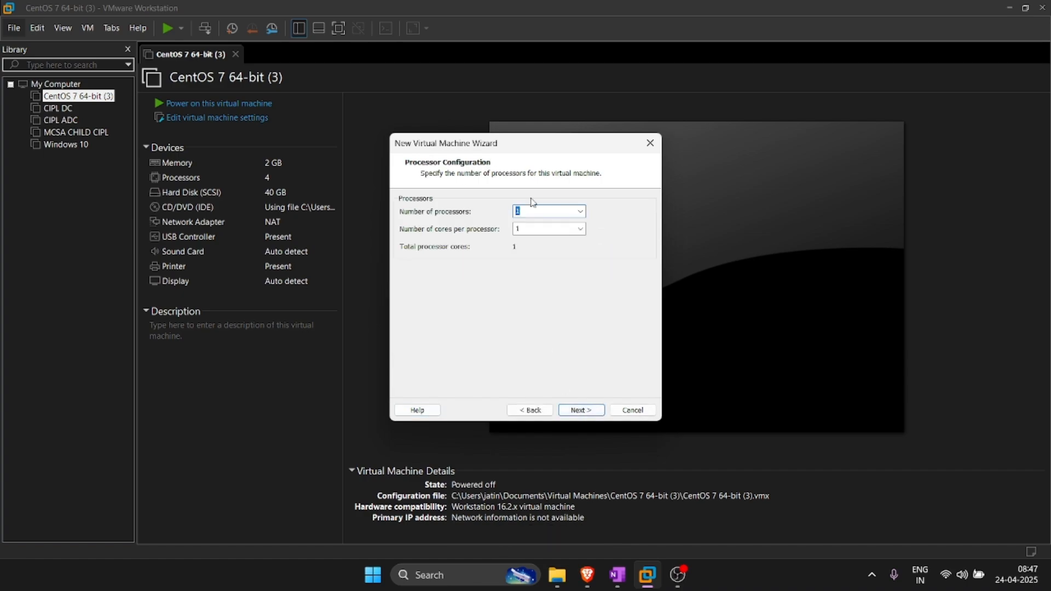
# Step: Give the VM 2 processors with 2 cores each and 2048 MB of memory
pyautogui.press('Tab')
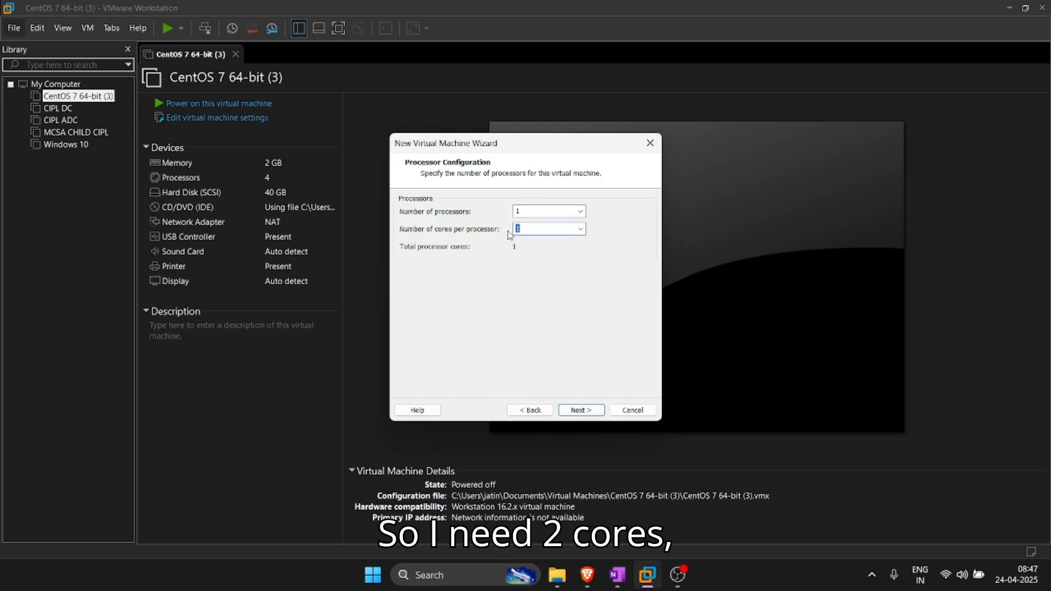
pyautogui.hotkey('shift', 'Tab')
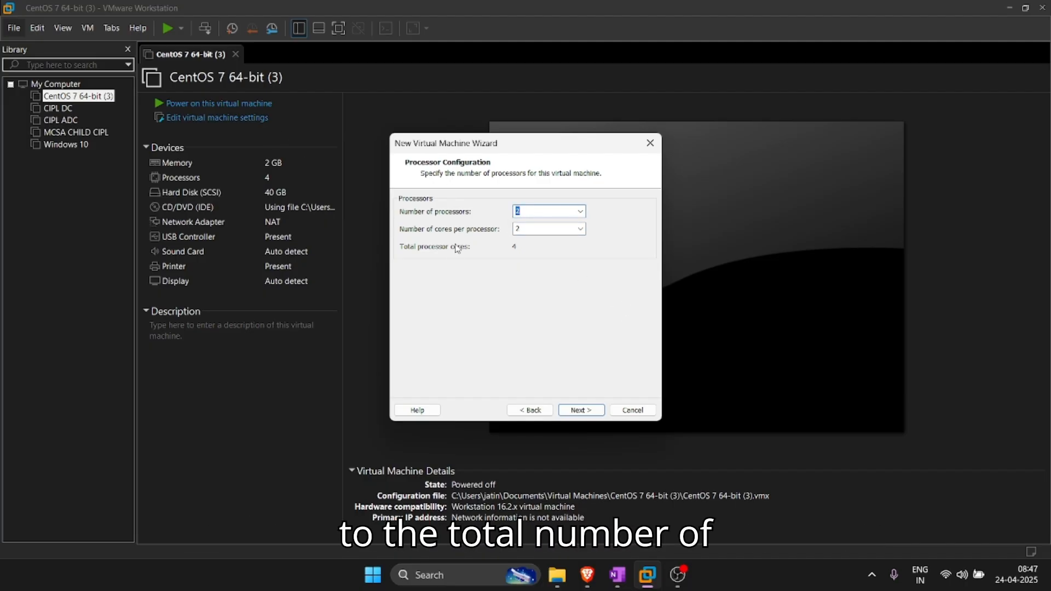
pyautogui.click(596, 411)
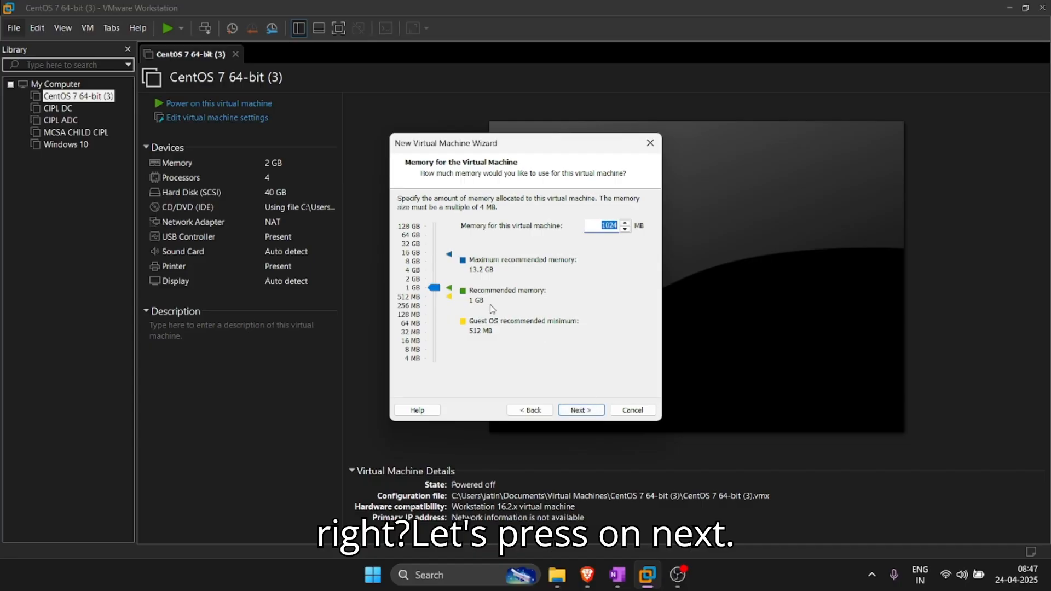
pyautogui.moveTo(432, 288); pyautogui.dragTo(440, 282)
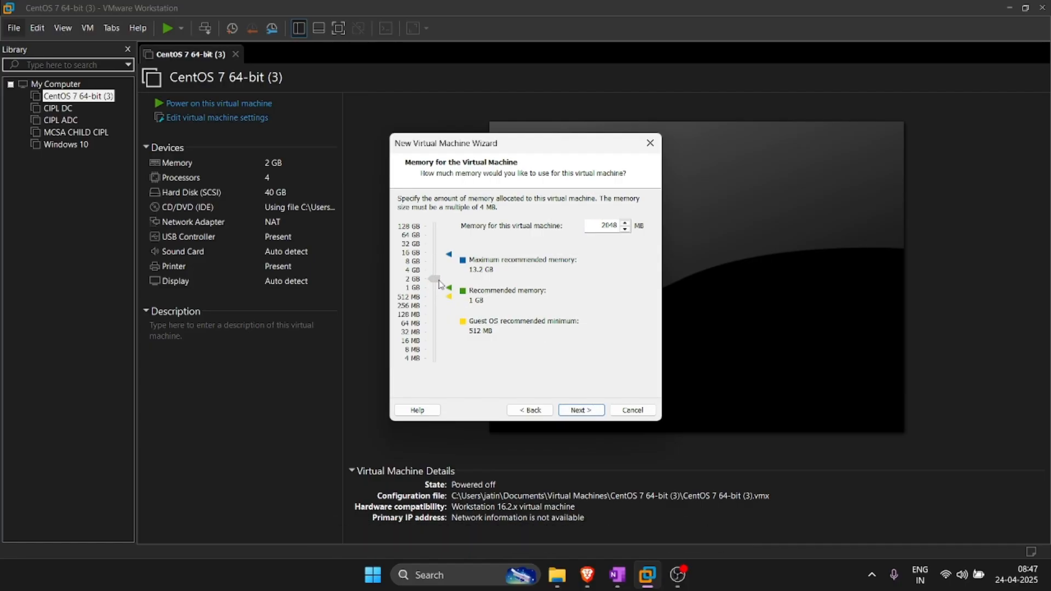
pyautogui.click(590, 411)
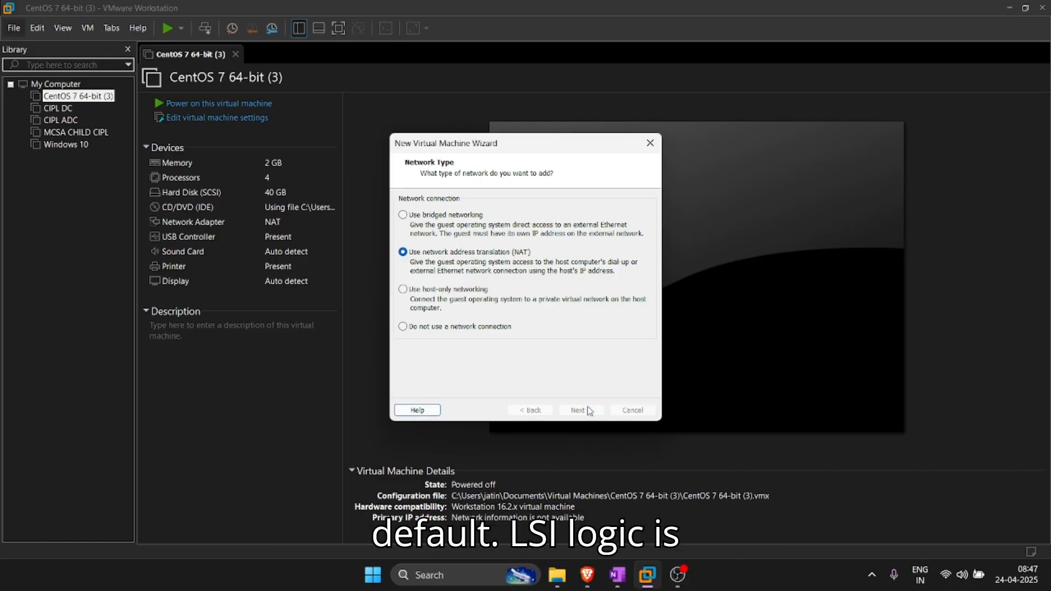
# Step: Keep NAT networking, the LSI Logic controller and NVMe disk type, and create a new virtual disk
pyautogui.click(589, 411)
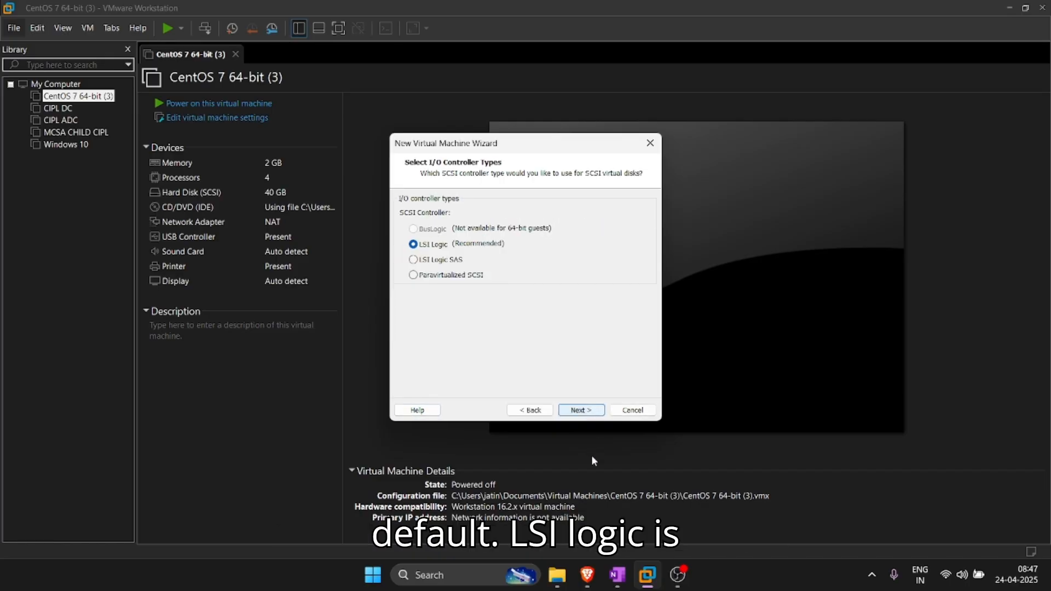
pyautogui.click(589, 412)
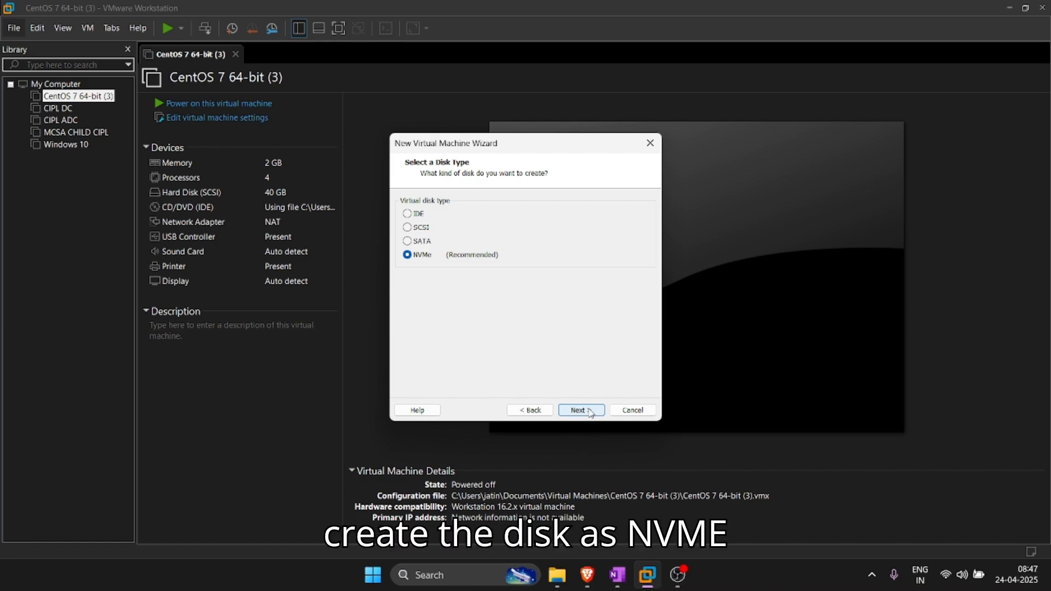
pyautogui.click(589, 412)
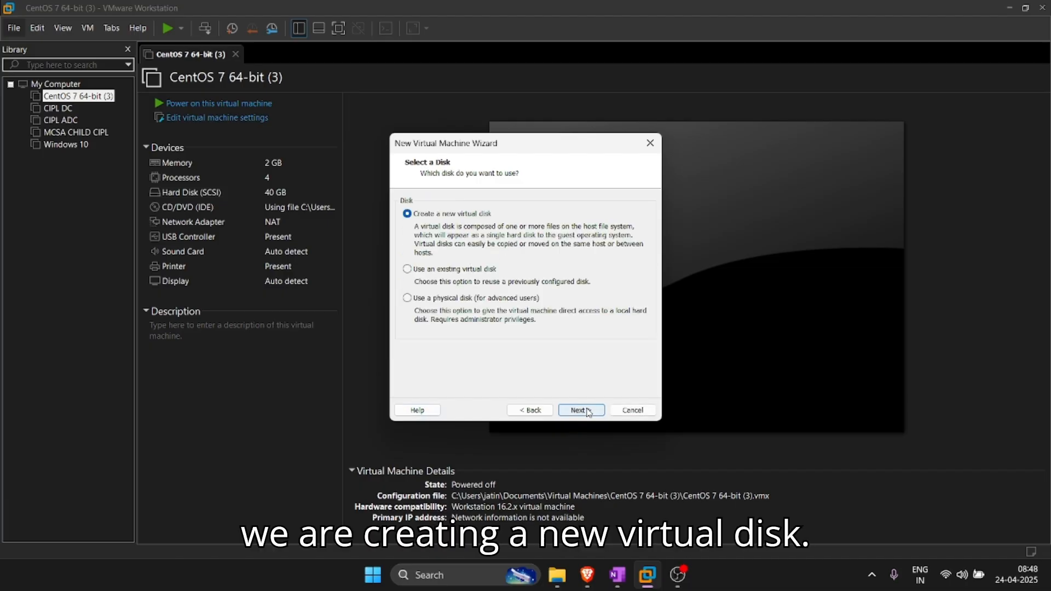
pyautogui.click(588, 411)
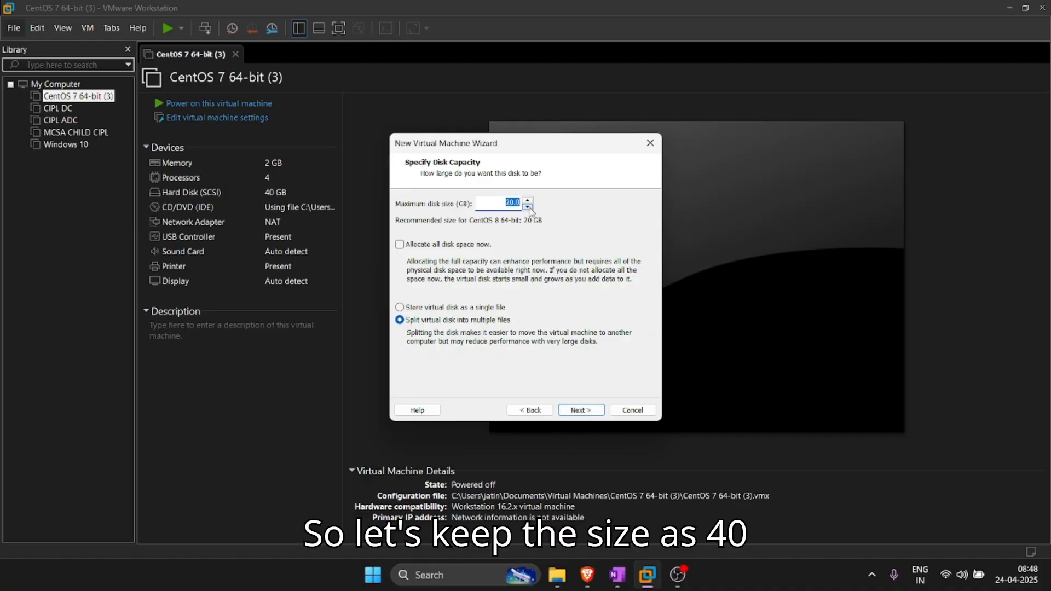
# Step: Set the split virtual disk's maximum size to 40 GB, keeping the default disk file name
pyautogui.press('Left')
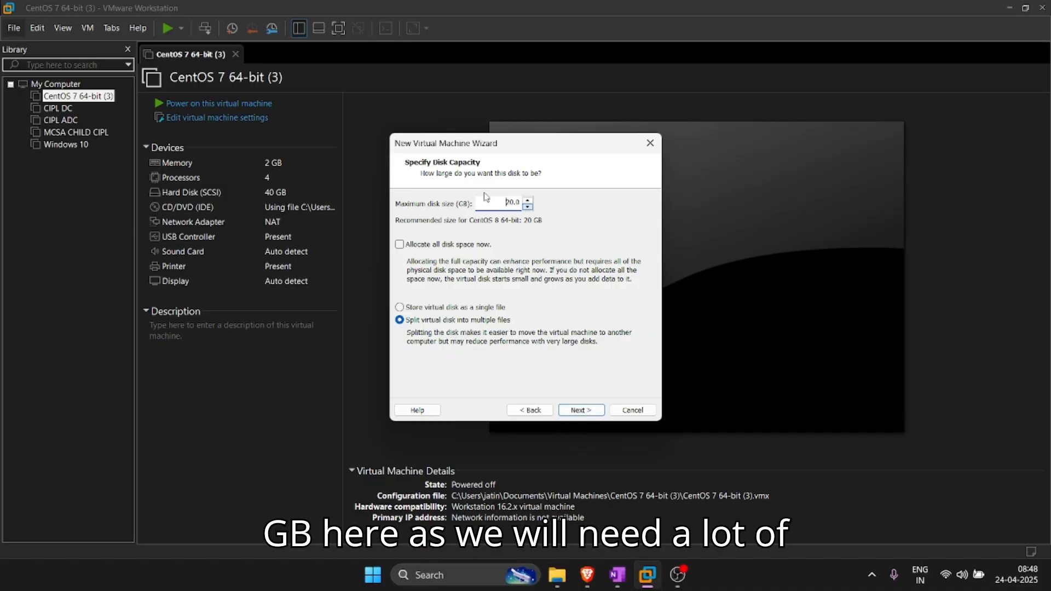
pyautogui.moveTo(504, 204); pyautogui.dragTo(526, 204)
pyautogui.write('40')
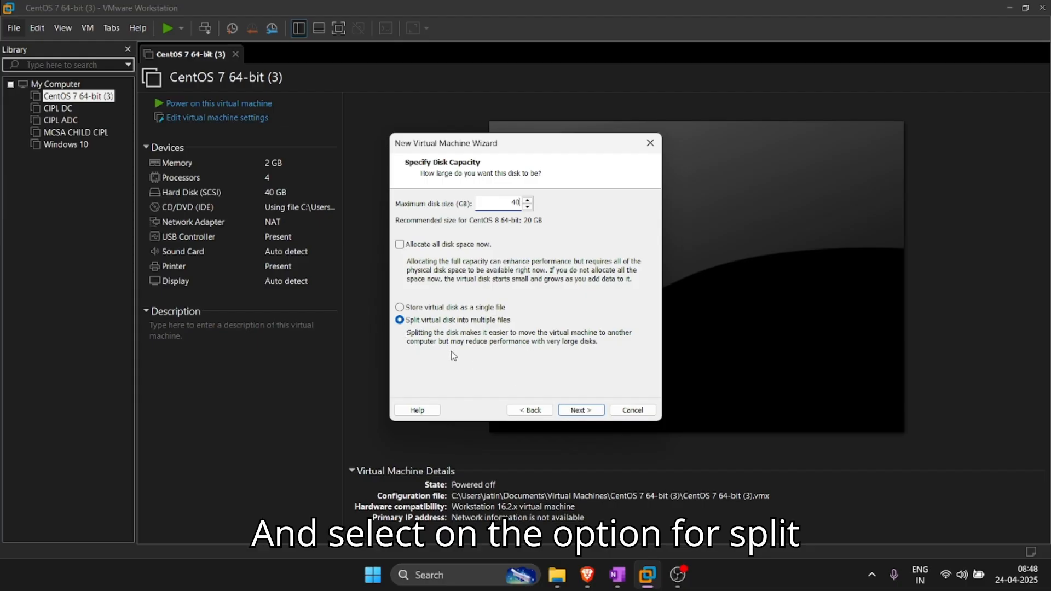
pyautogui.click(583, 411)
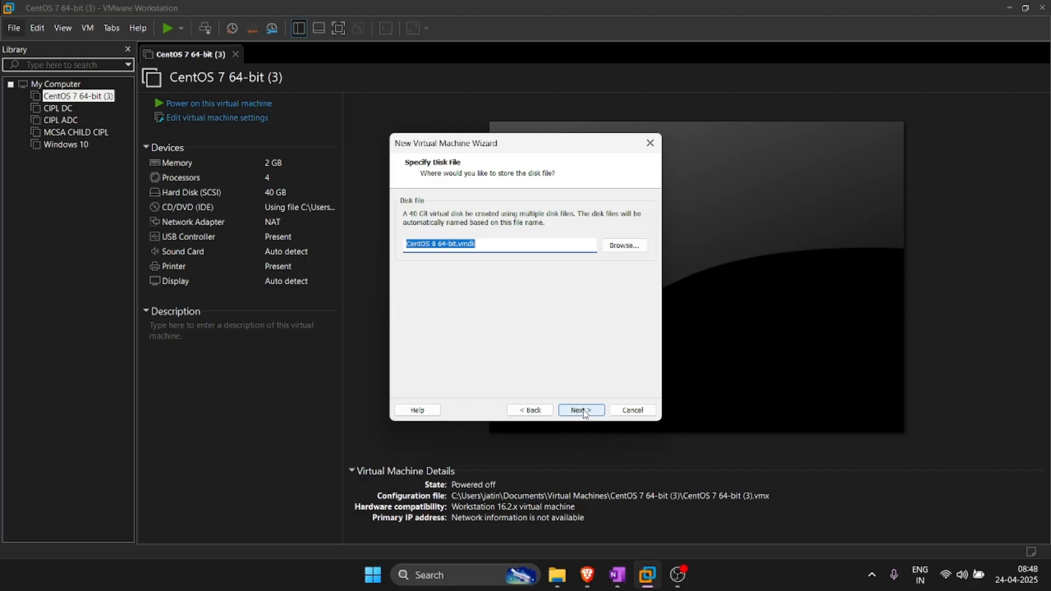
pyautogui.click(583, 411)
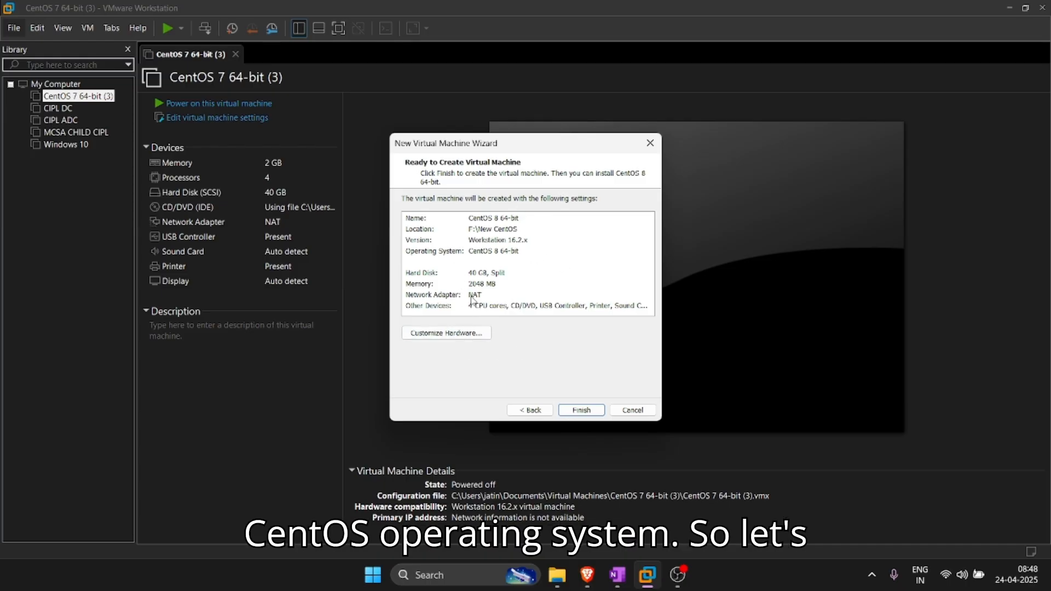
# Step: Finish the wizard to create the CentOS 8 64-bit VM in F:\New CentOS
pyautogui.click(586, 408)
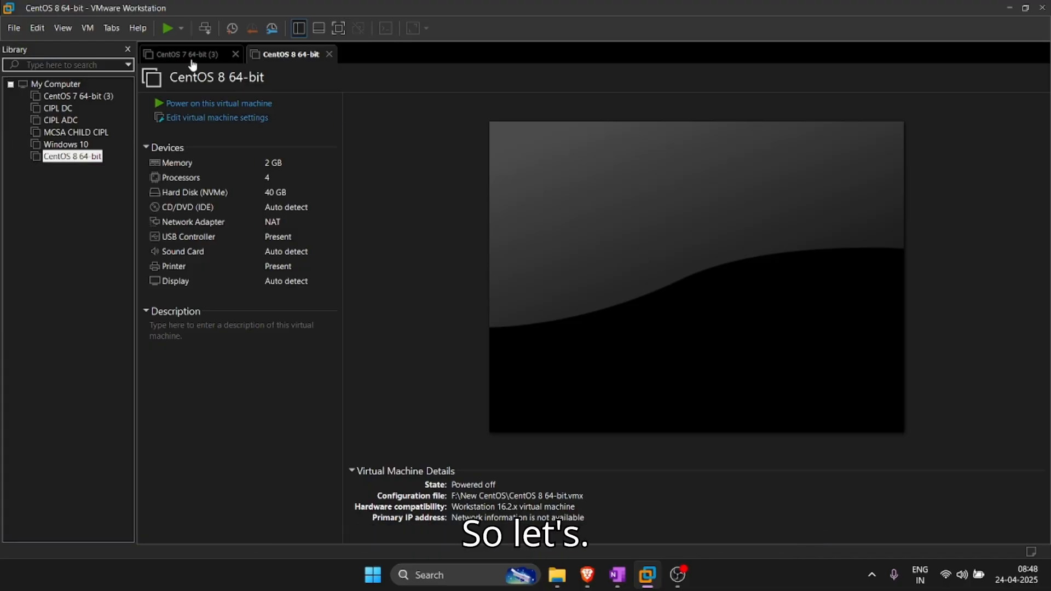
# Step: Set the VM's CD/DVD (IDE) drive to use the CentOS-Stream-10-latest-x86_64-dvd1 ISO image
pyautogui.doubleClick(212, 211)
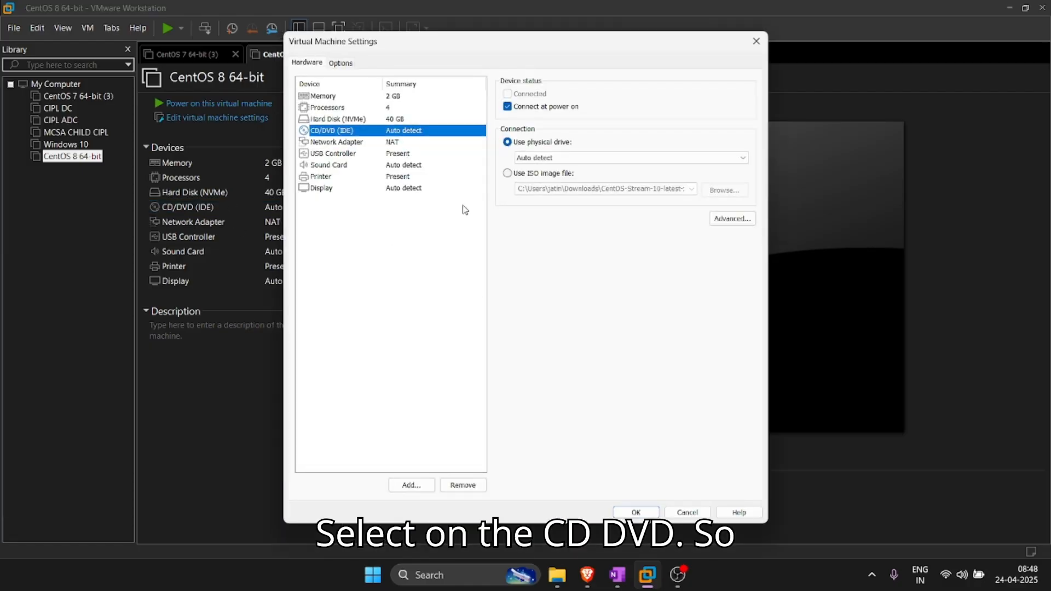
pyautogui.click(548, 174)
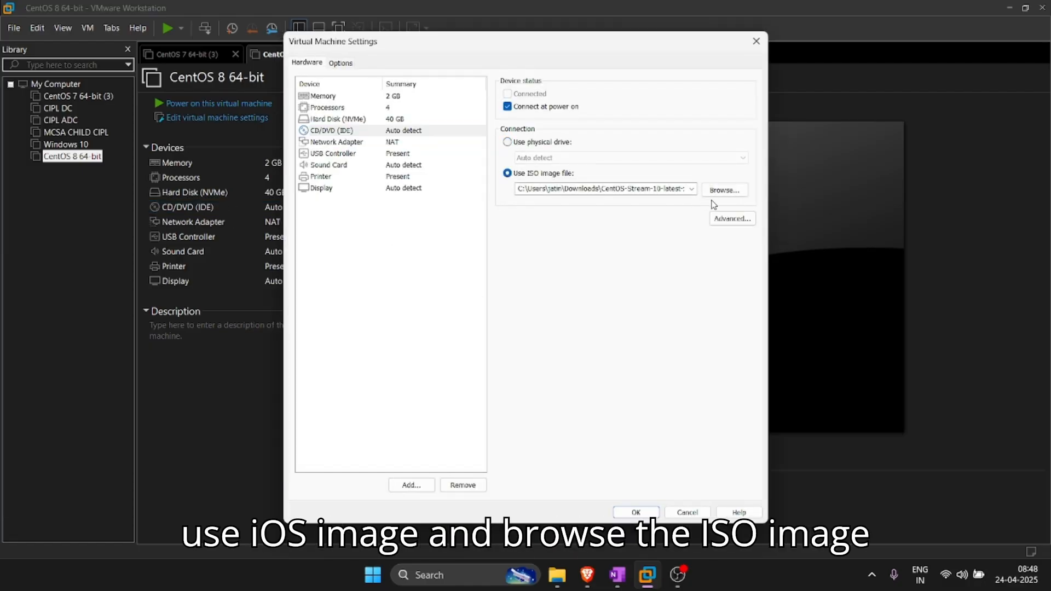
pyautogui.click(717, 190)
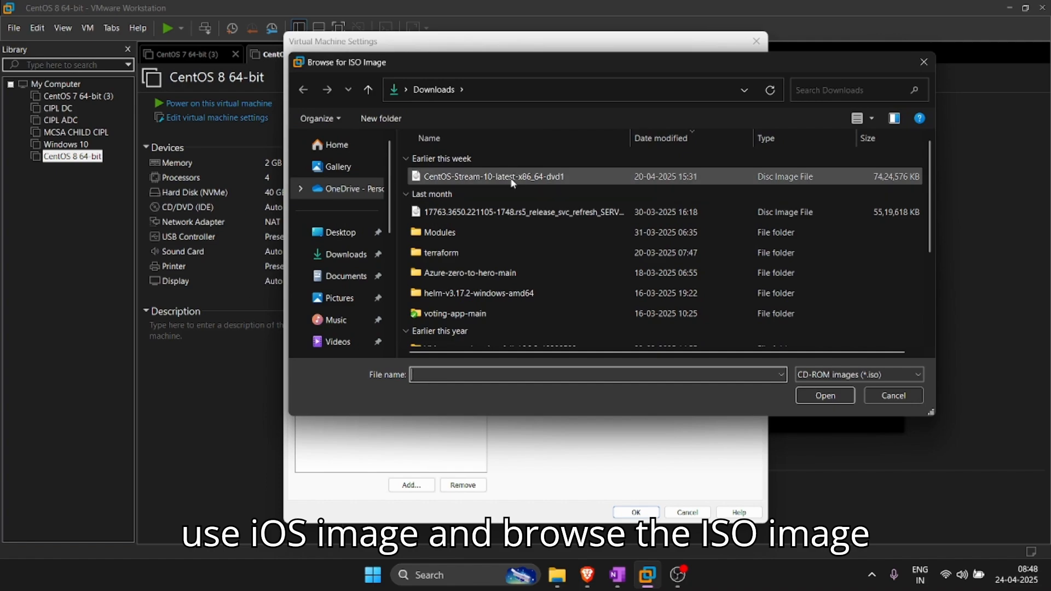
pyautogui.click(461, 177)
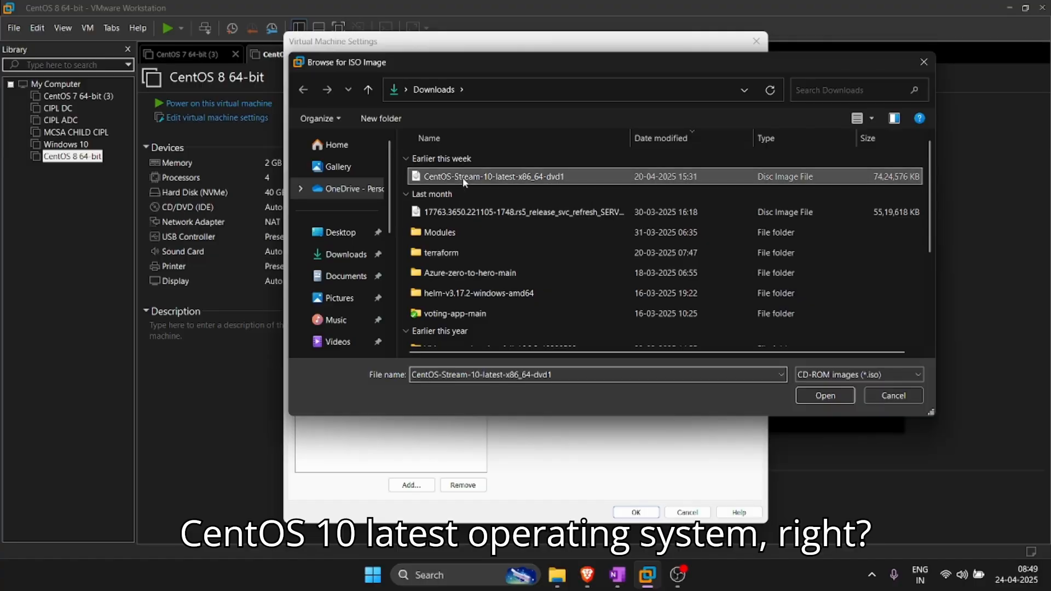
pyautogui.click(825, 395)
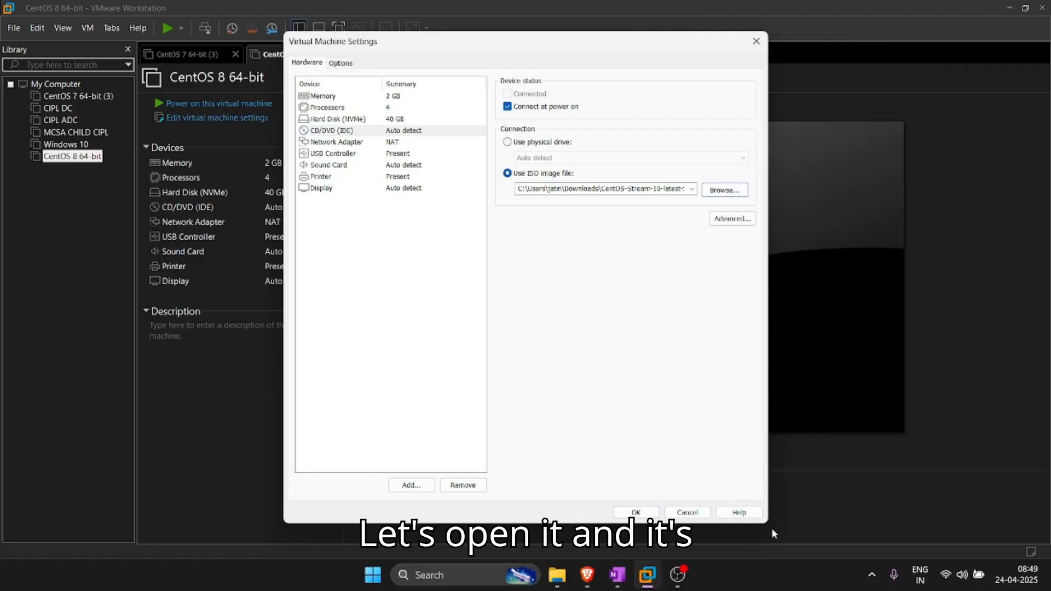
pyautogui.click(636, 512)
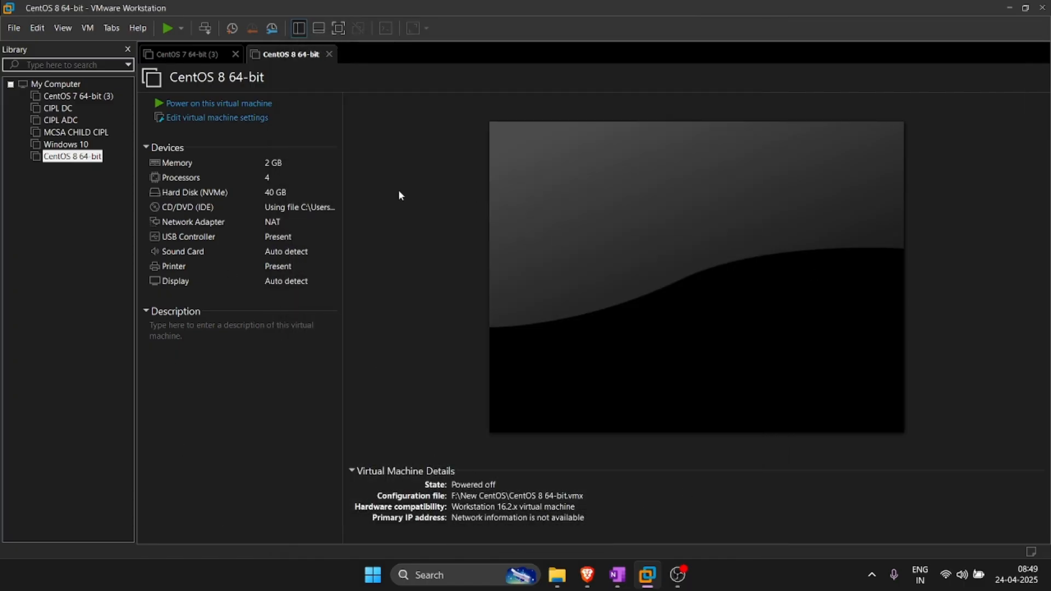
# Step: Power on the VM to firmware and dismiss the side-channel mitigations notice
pyautogui.click(88, 28)
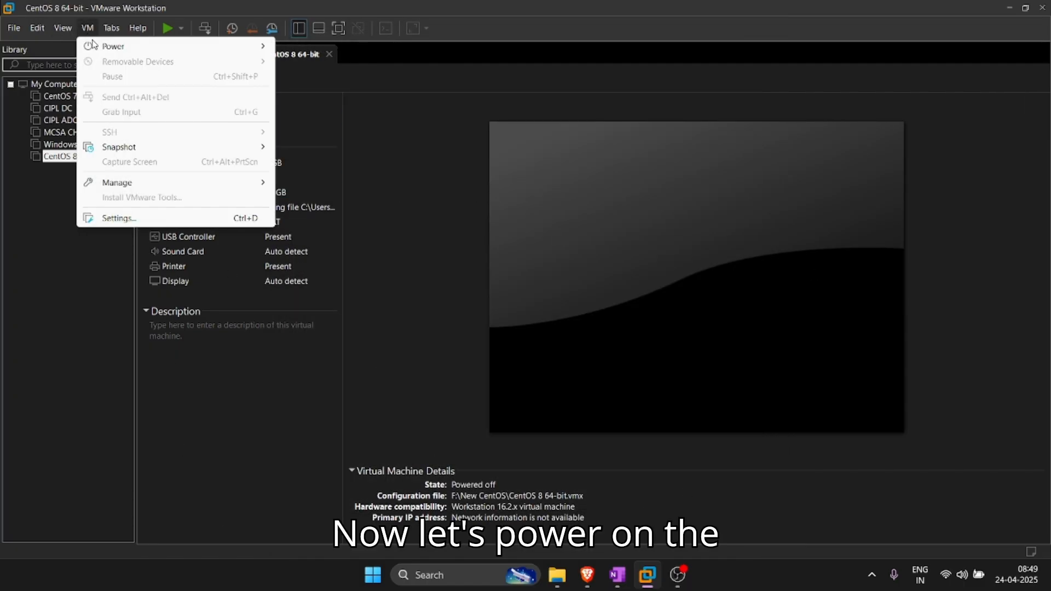
pyautogui.moveTo(230, 46)
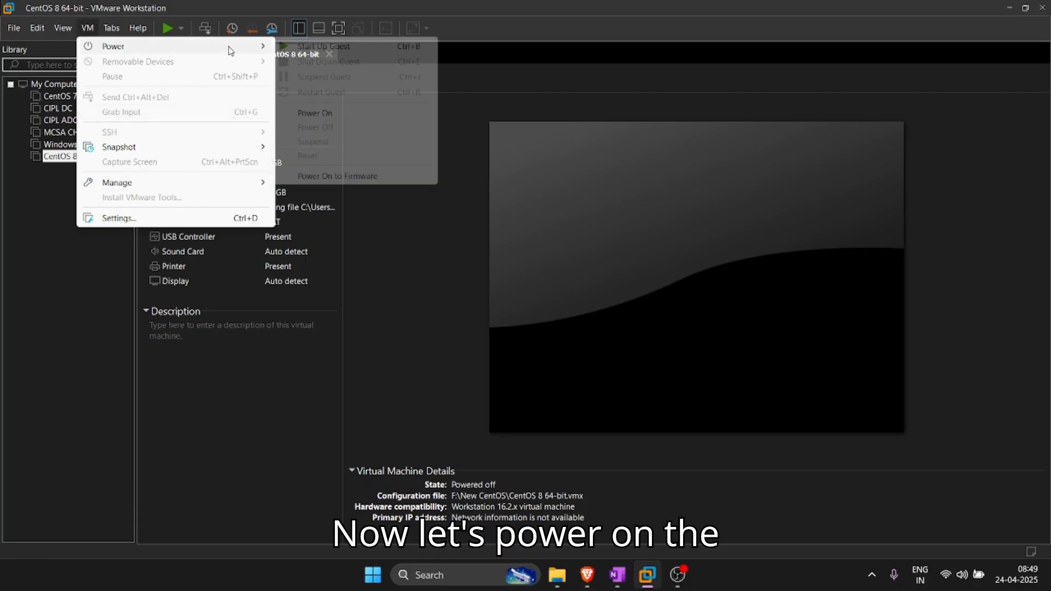
pyautogui.click(369, 176)
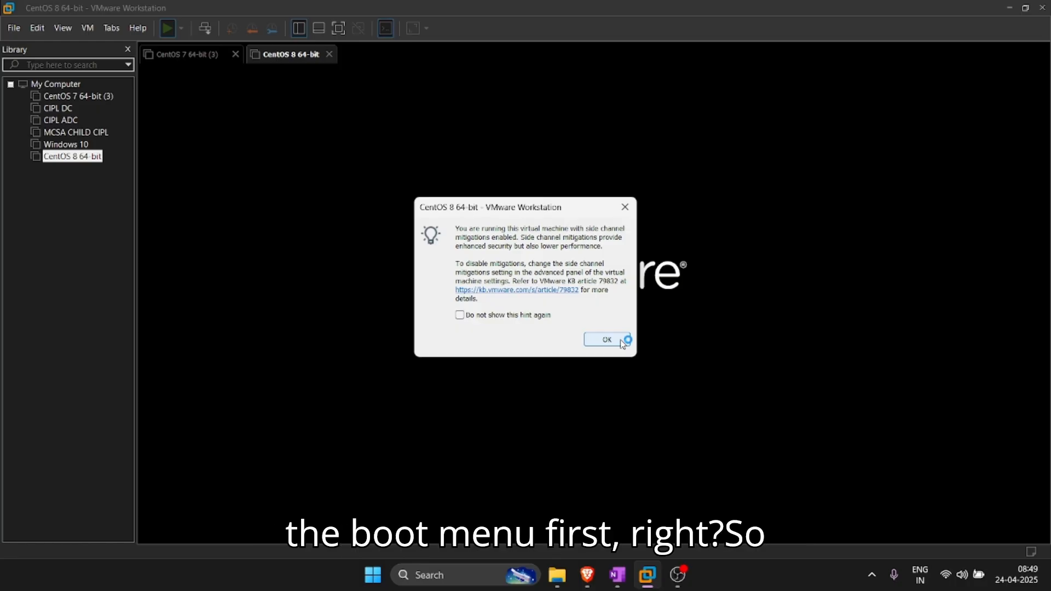
pyautogui.click(621, 340)
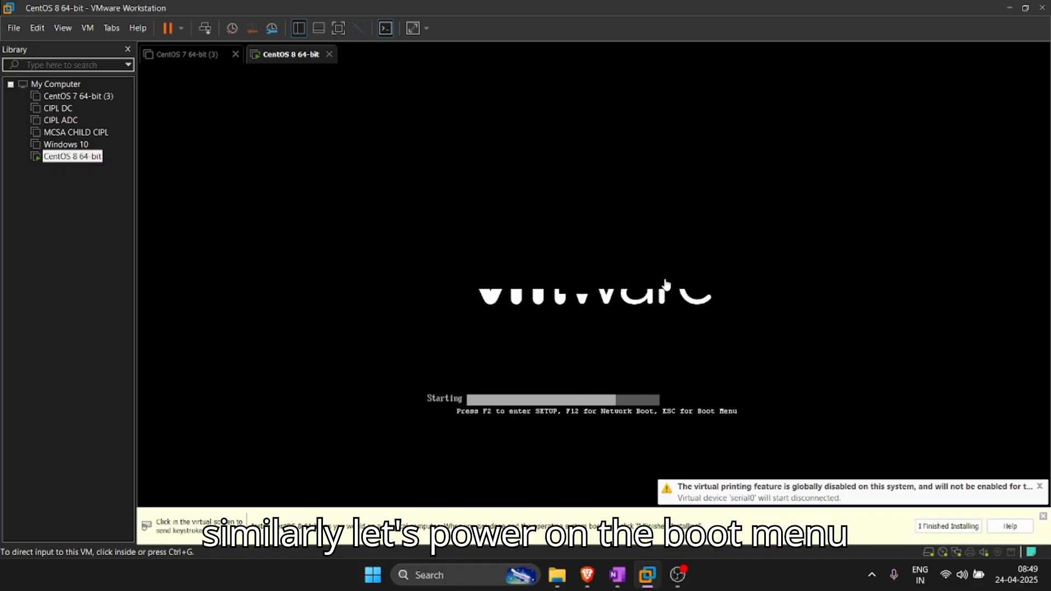
# Step: In the BIOS Boot tab, put CD-ROM Drive first and Hard Drive second
pyautogui.click(550, 188)
pyautogui.press('Right')
pyautogui.press('Right')
pyautogui.press('Right')
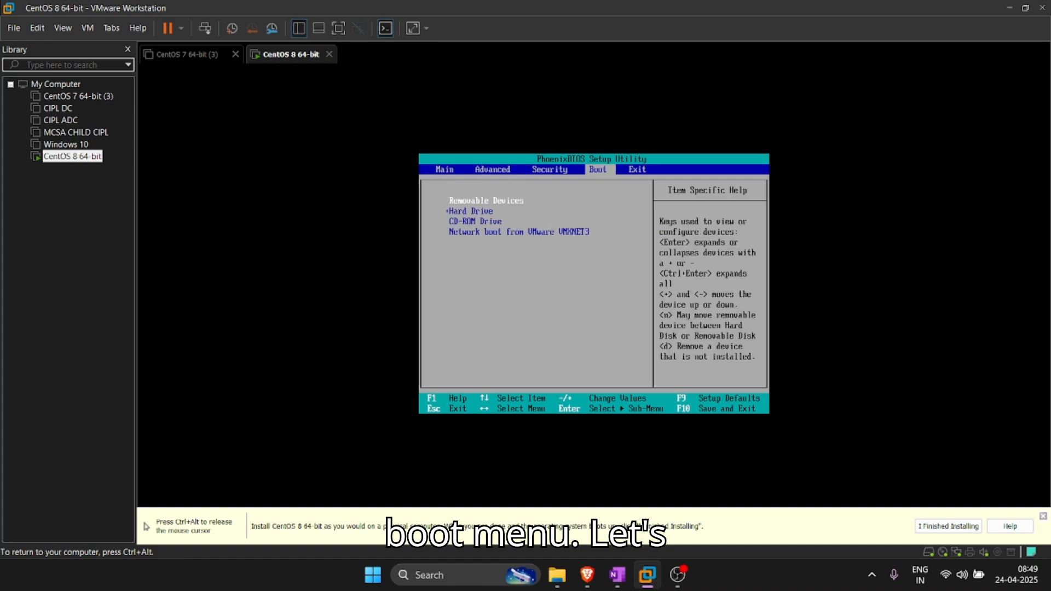
pyautogui.press('Down')
pyautogui.press('Down')
pyautogui.press('Up')
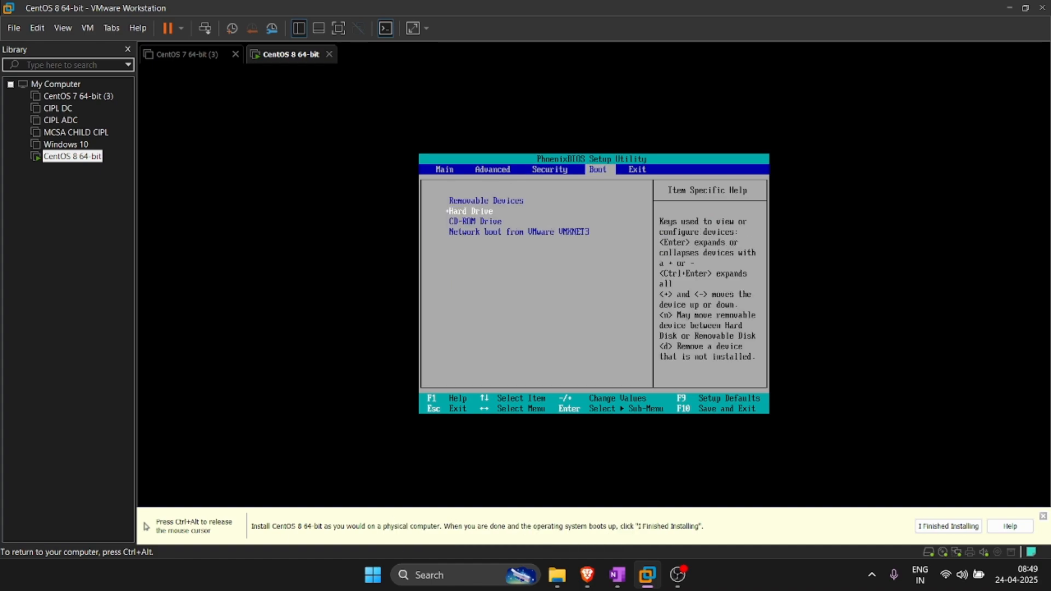
pyautogui.press('Down')
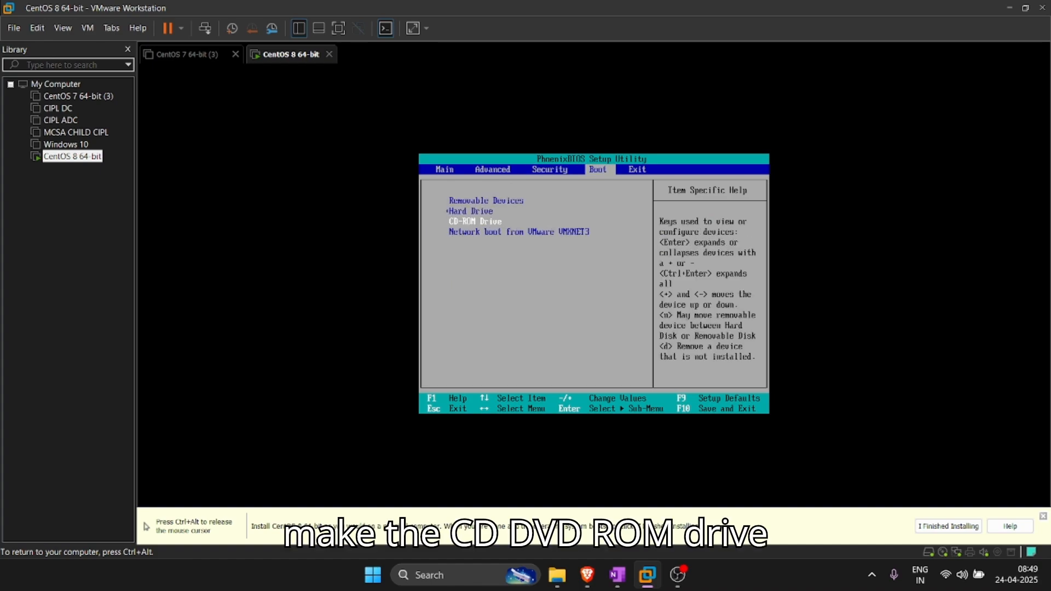
pyautogui.press('+')
pyautogui.press('+')
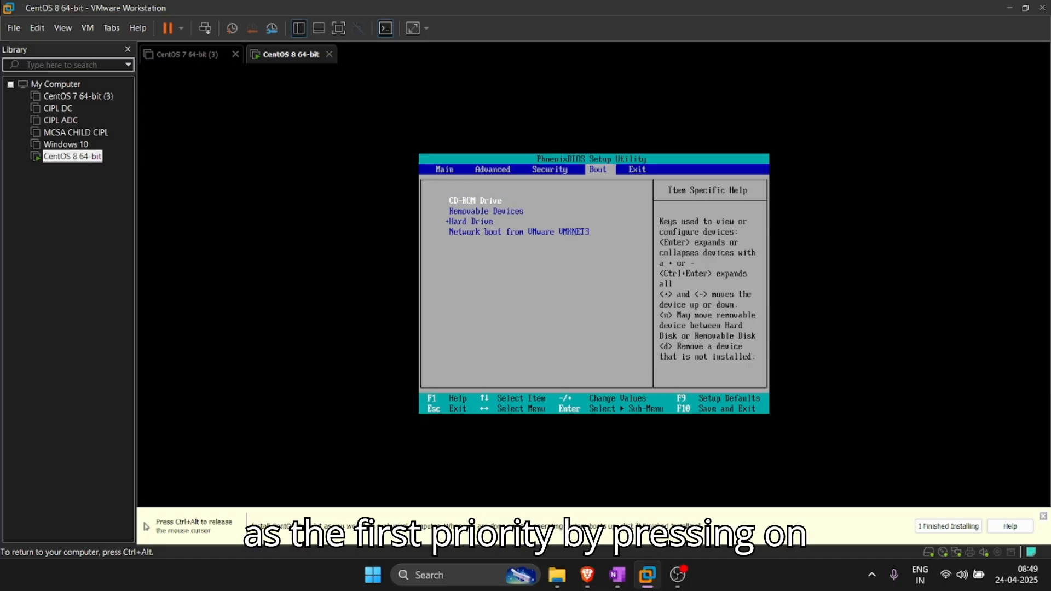
pyautogui.press('Down')
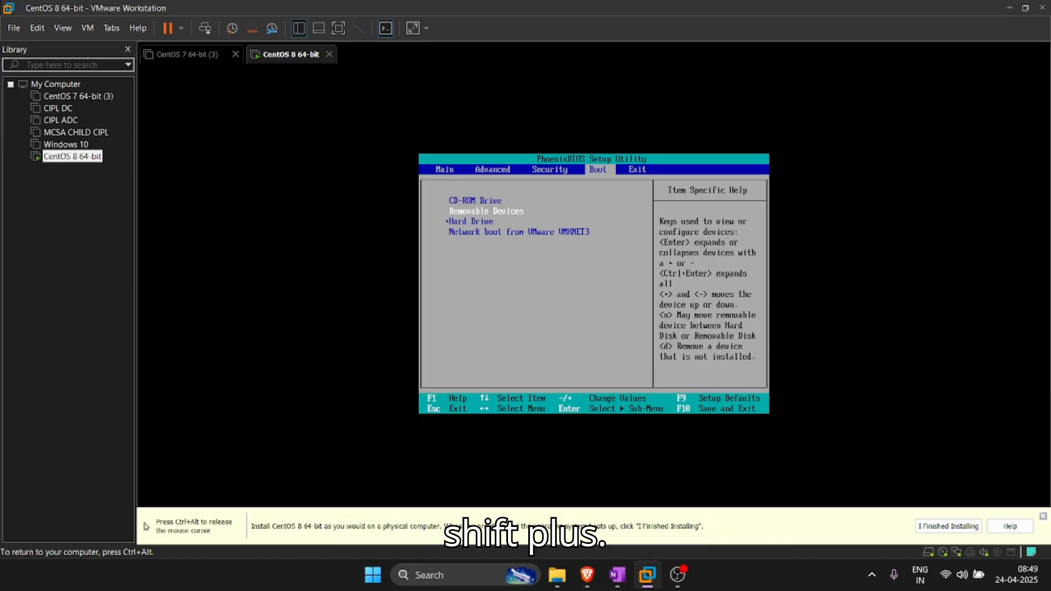
pyautogui.press('Down')
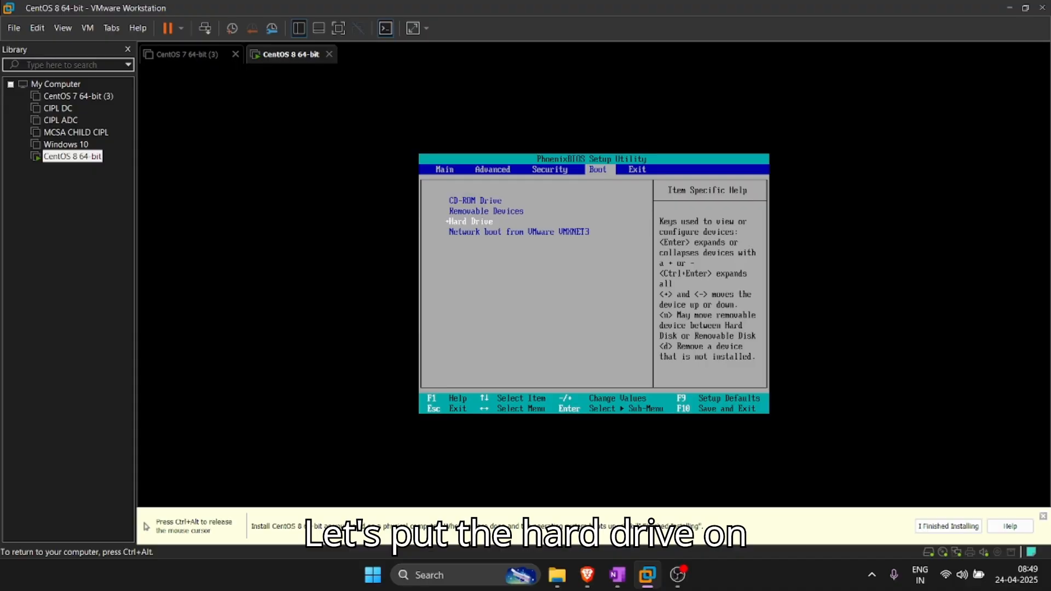
pyautogui.press('+')
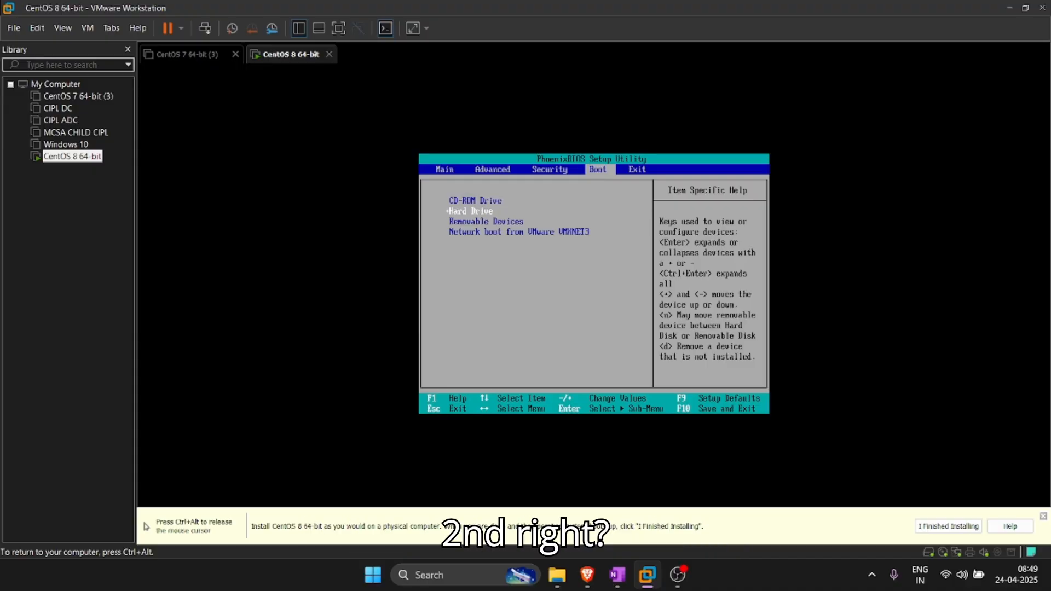
pyautogui.press('Down')
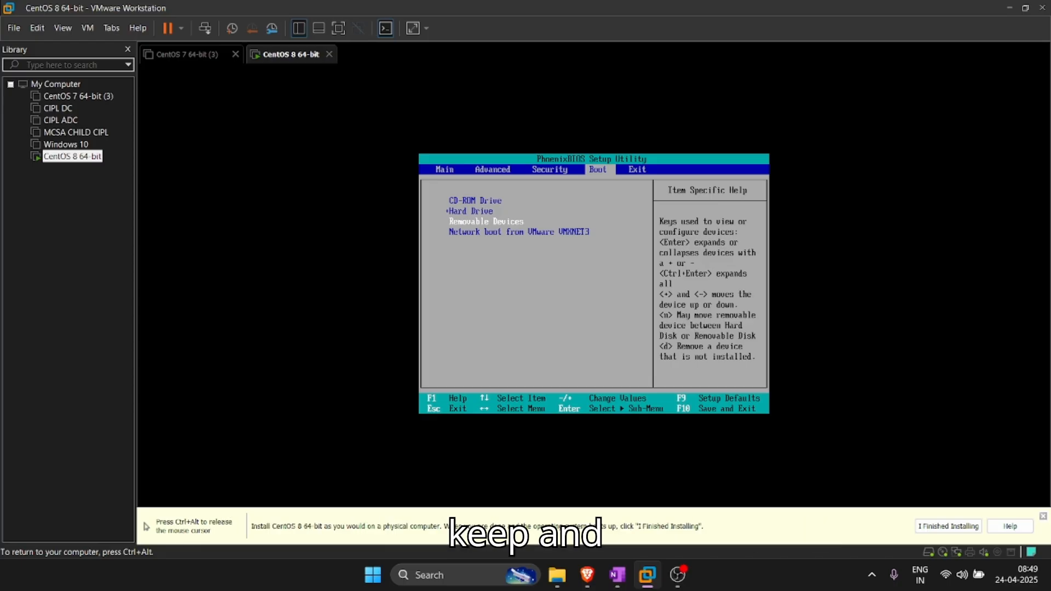
pyautogui.press('Right')
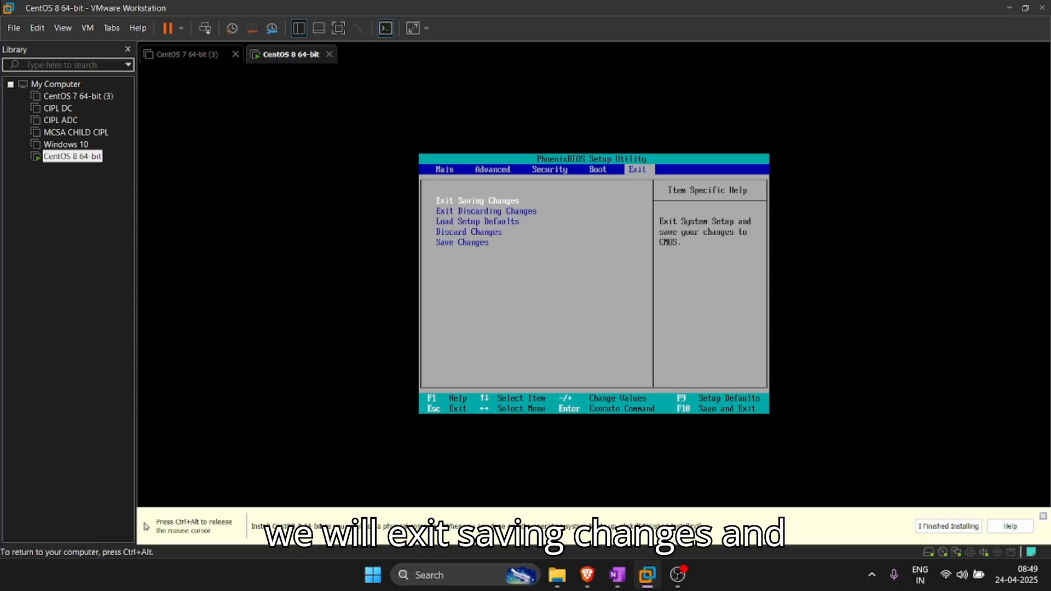
# Step: Exit the BIOS saving changes, then boot Install CentOS Stream 10 from the GRUB menu
pyautogui.press('Return')
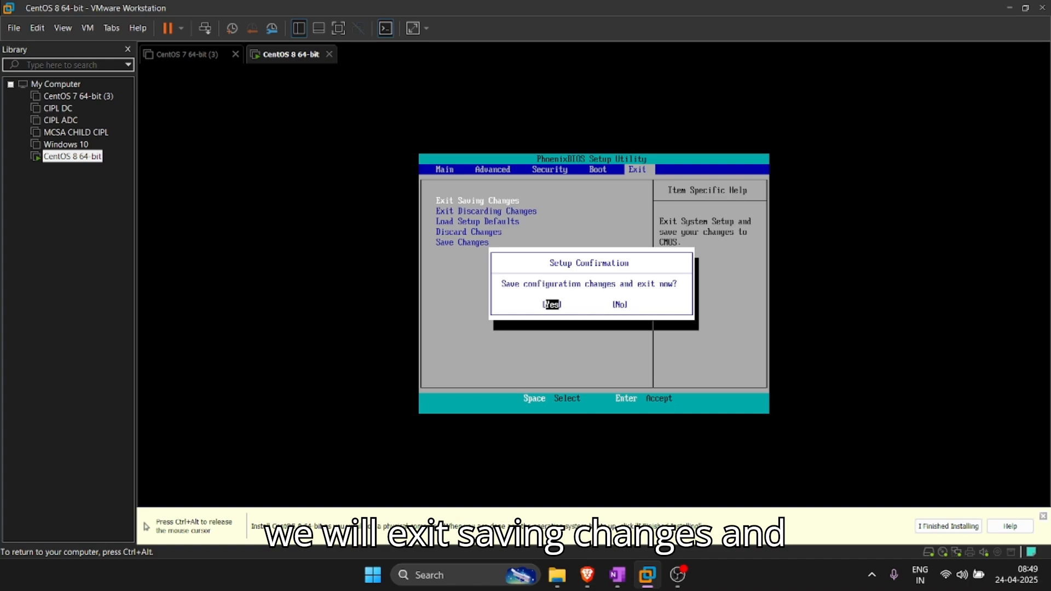
pyautogui.press('Return')
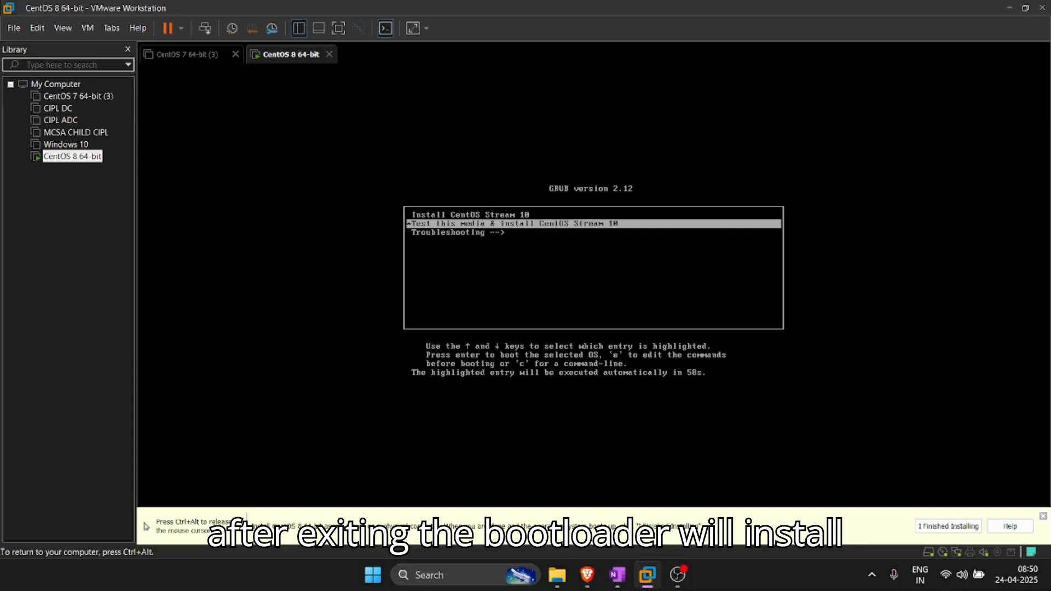
pyautogui.press('Up')
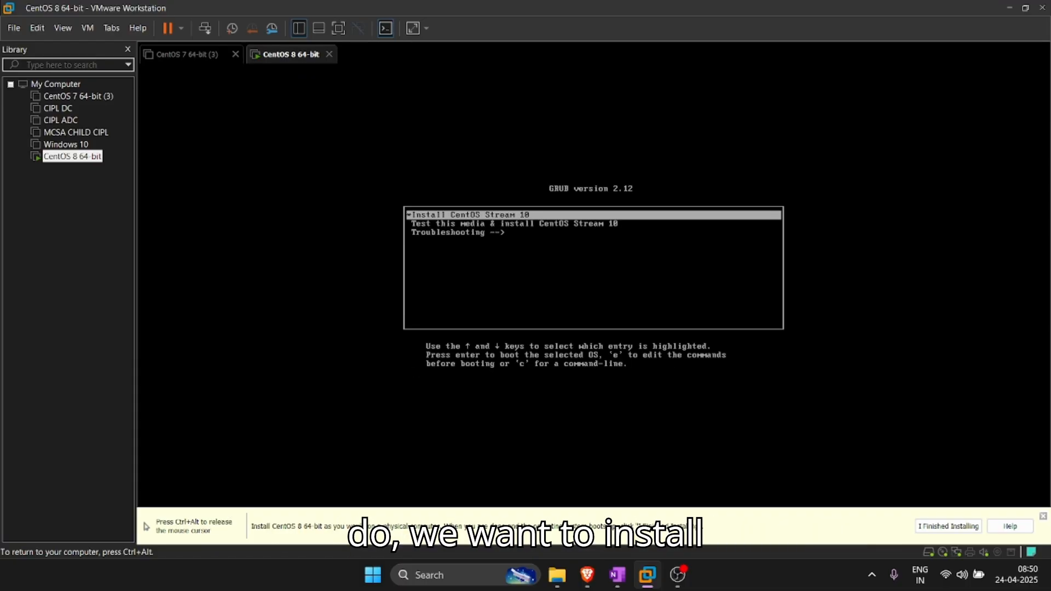
pyautogui.press('Return')
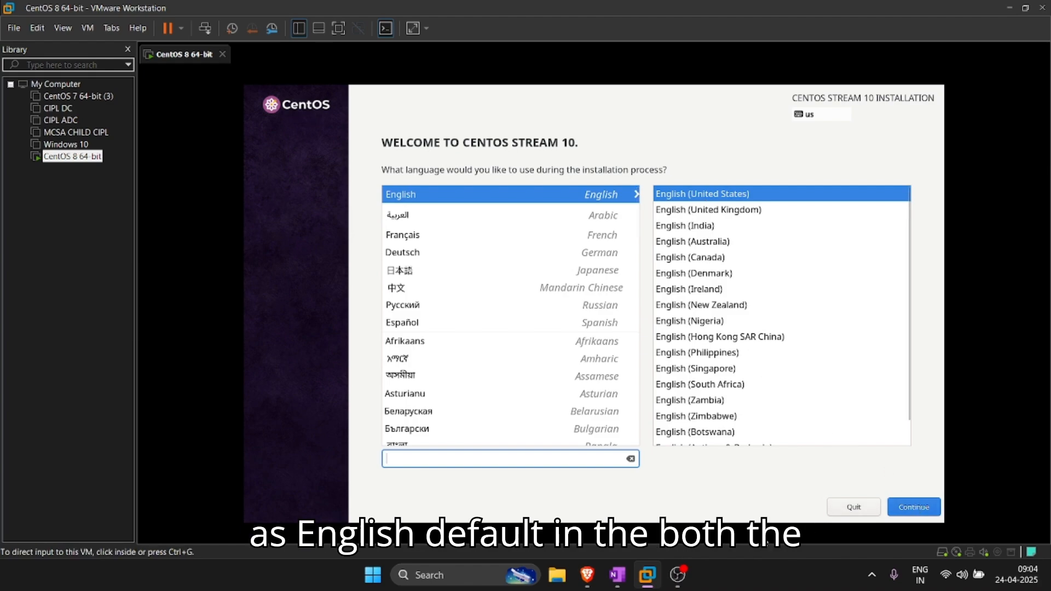
# Step: Keep English as the installation language and open Installation Destination
pyautogui.click(675, 582)
pyautogui.click(675, 582)
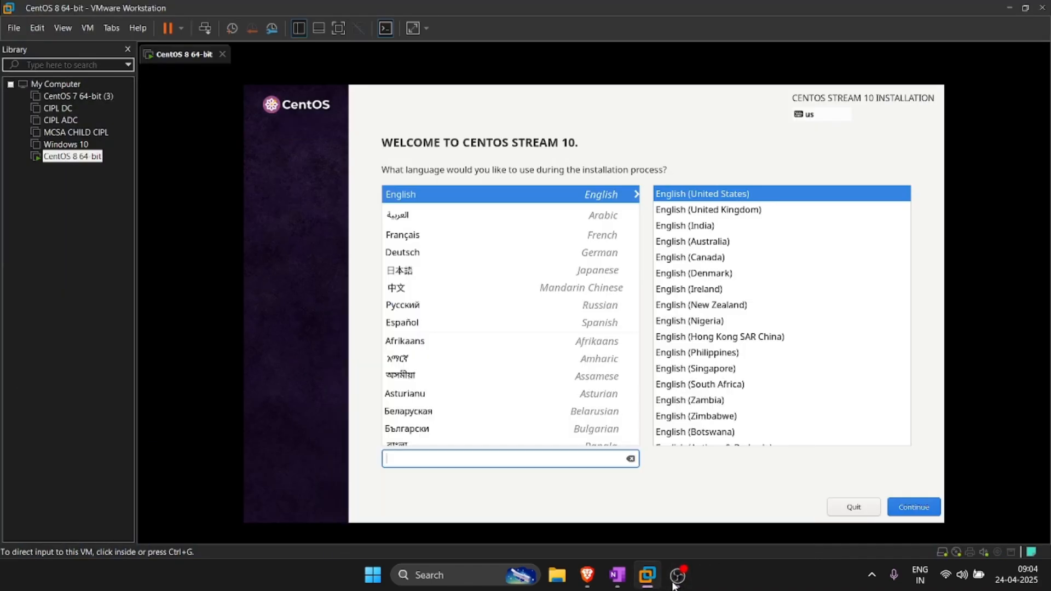
pyautogui.click(898, 506)
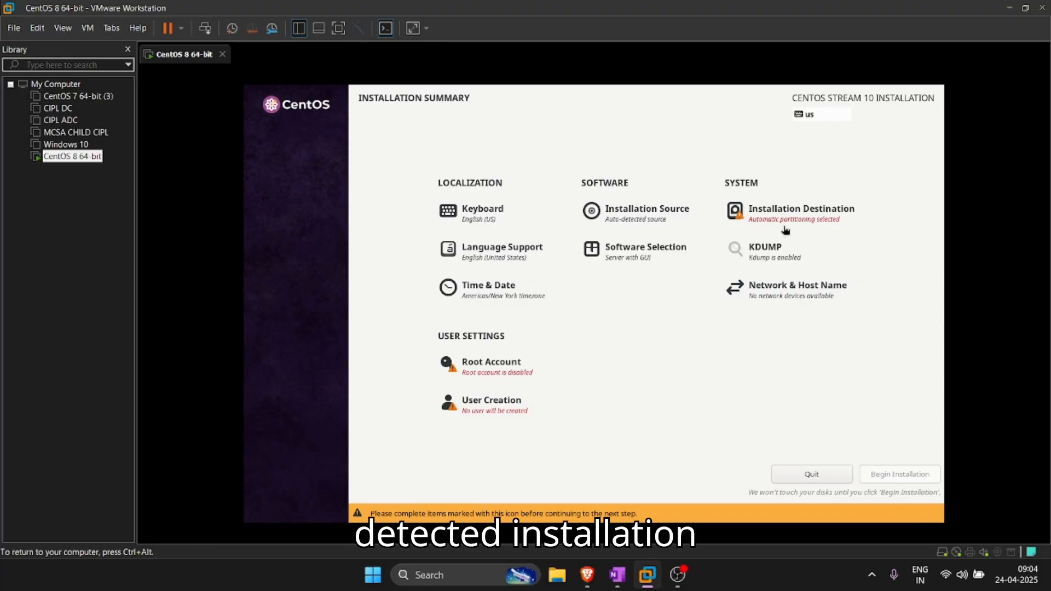
pyautogui.click(799, 215)
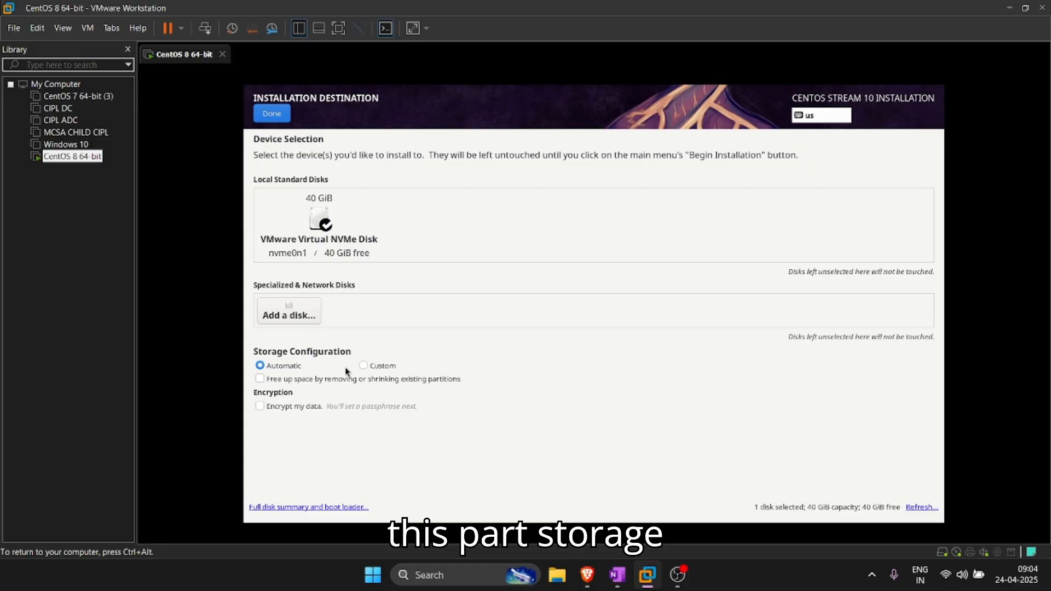
# Step: Choose Custom storage configuration and the Standard Partition scheme
pyautogui.click(363, 365)
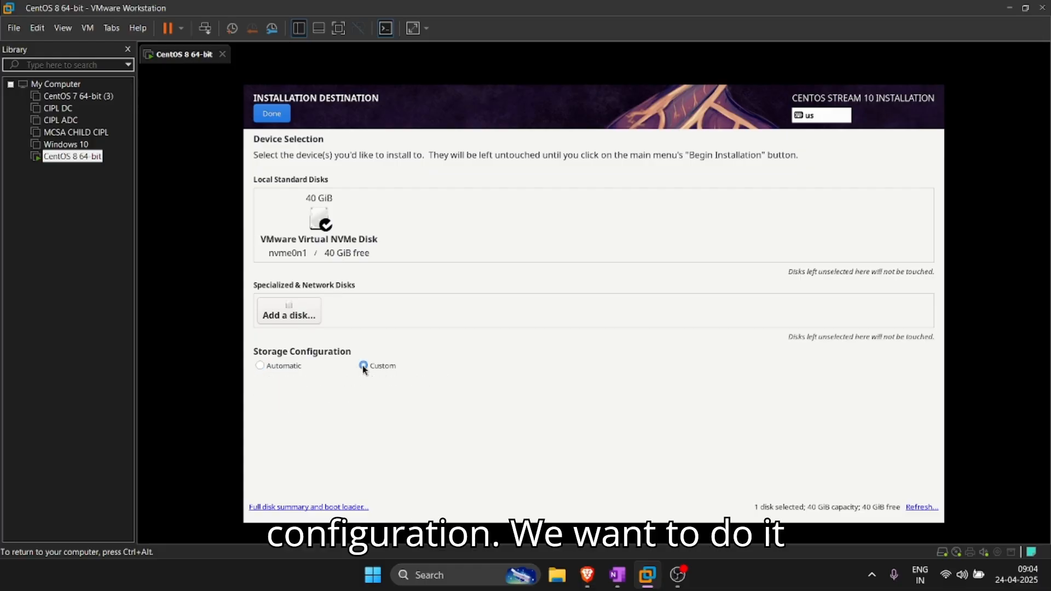
pyautogui.click(278, 116)
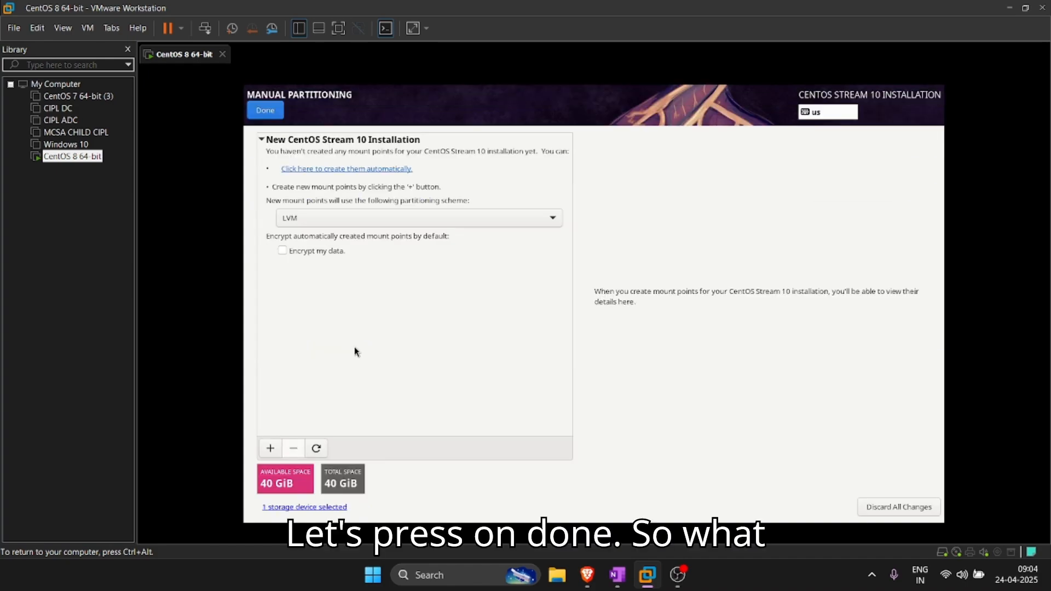
pyautogui.click(357, 222)
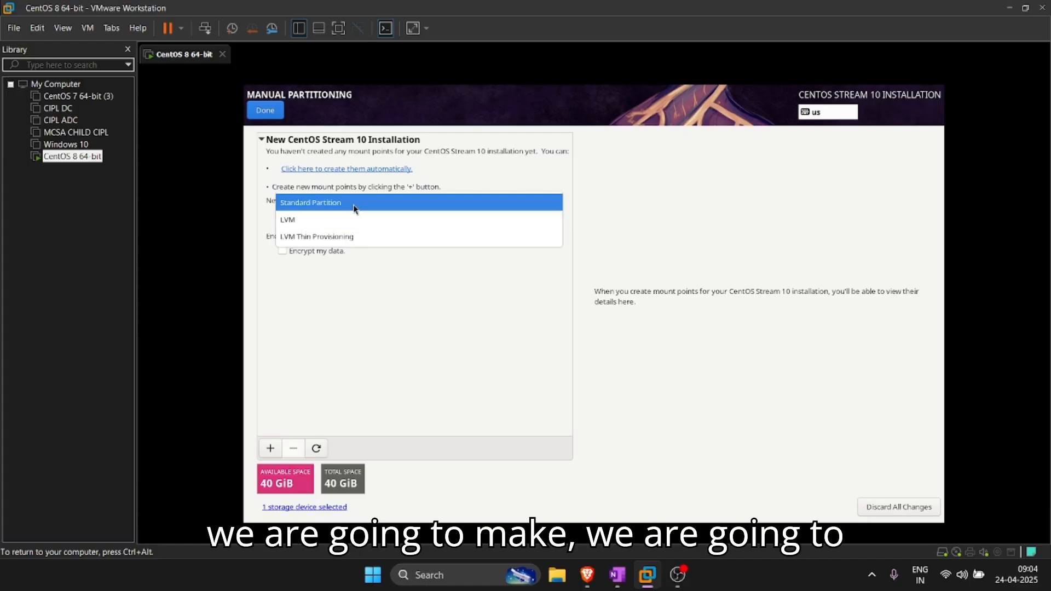
pyautogui.click(353, 205)
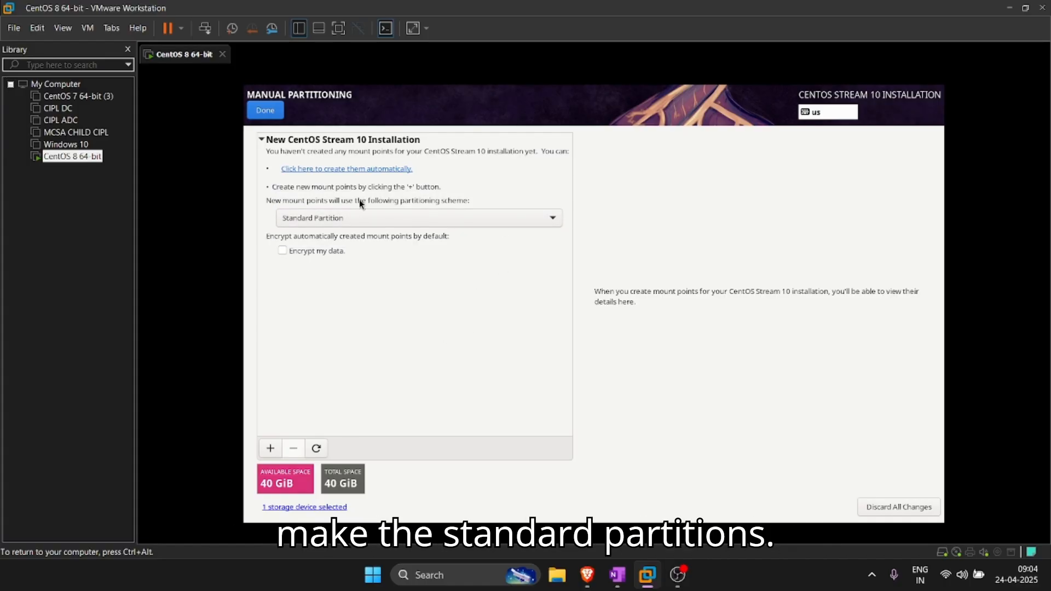
# Step: Open the downloaded partition plan .jpg from Brave's download history
pyautogui.moveTo(590, 583)
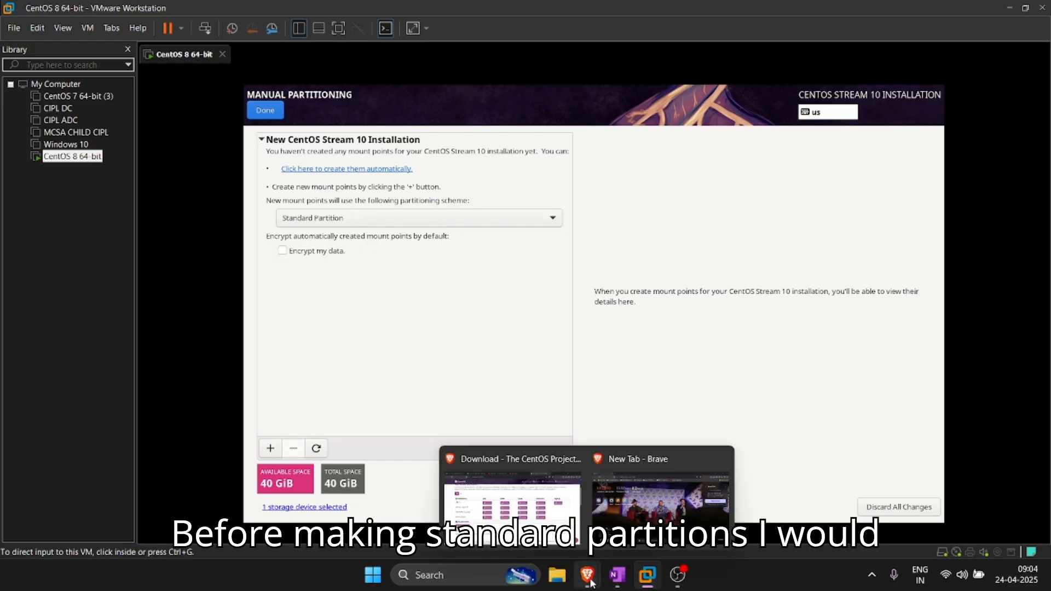
pyautogui.click(629, 481)
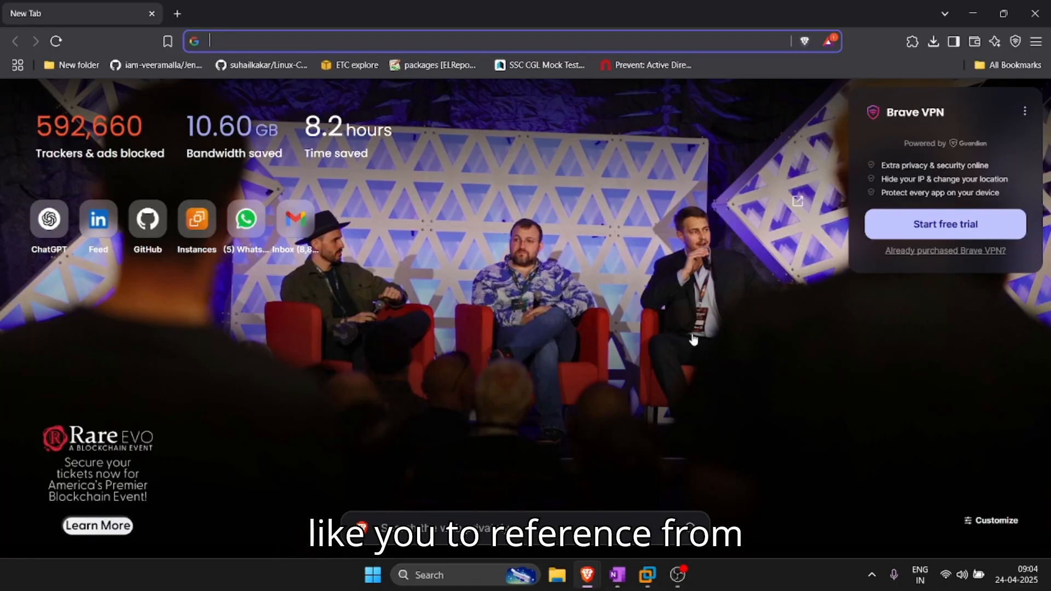
pyautogui.click(932, 43)
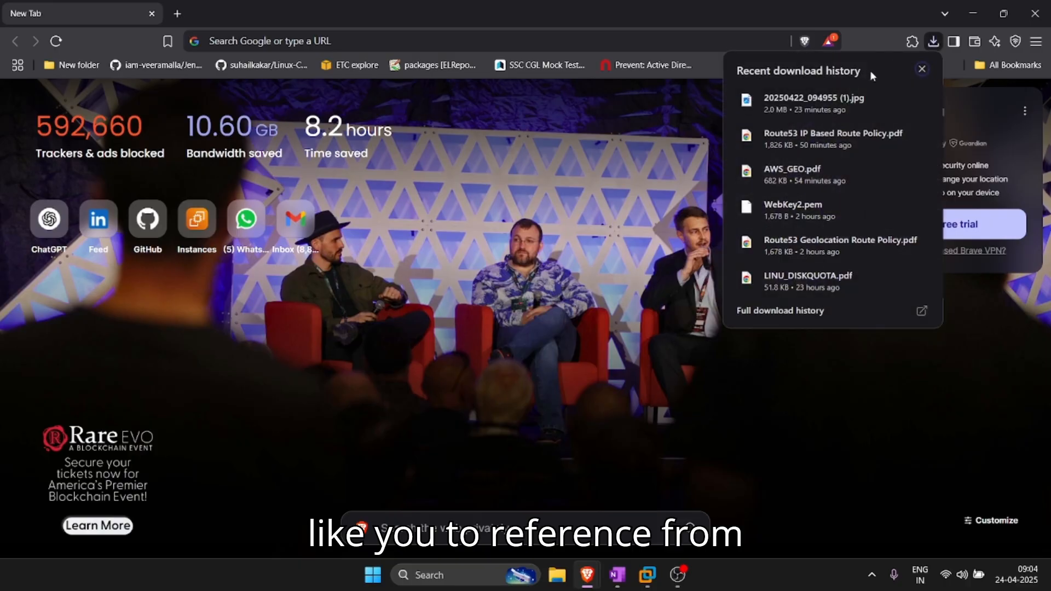
pyautogui.click(814, 103)
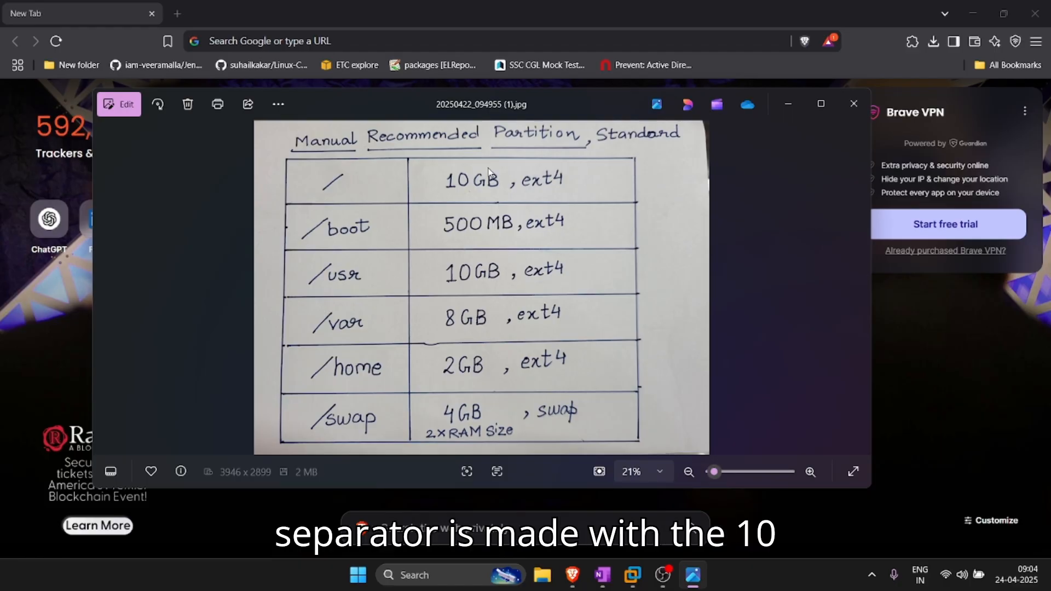
# Step: Review the partition plan photo, then return to the CentOS installer in VMware
pyautogui.moveTo(662, 571)
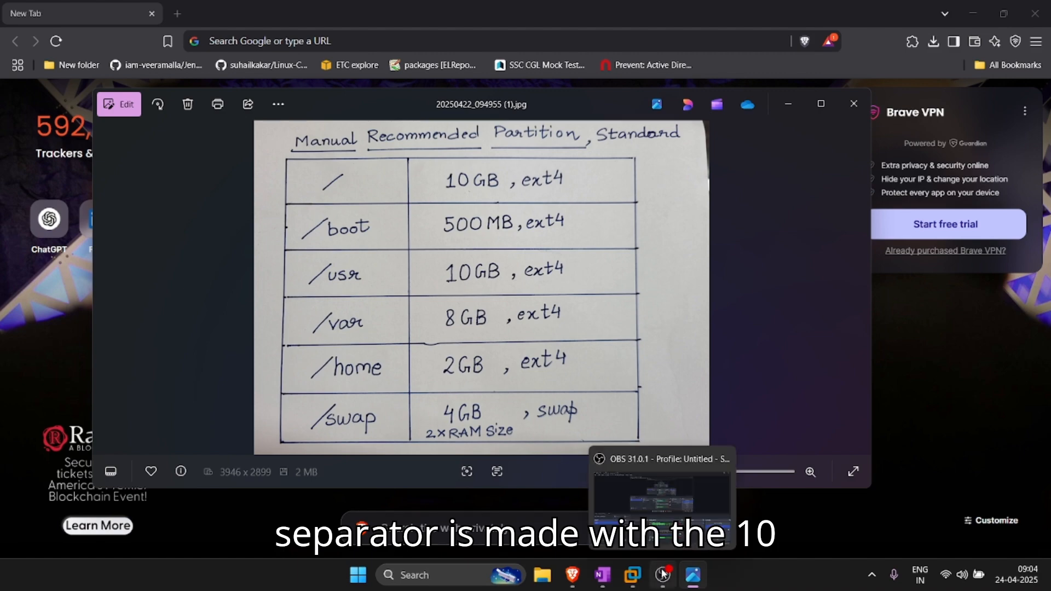
pyautogui.click(632, 574)
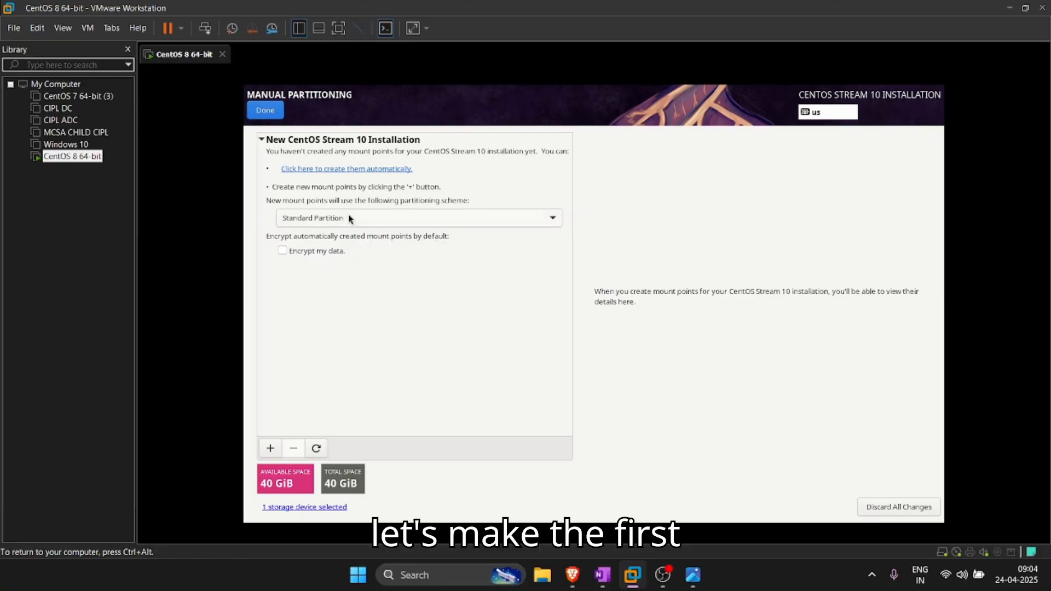
# Step: Add a 10G / mount point and set its file system to ext4
pyautogui.click(269, 446)
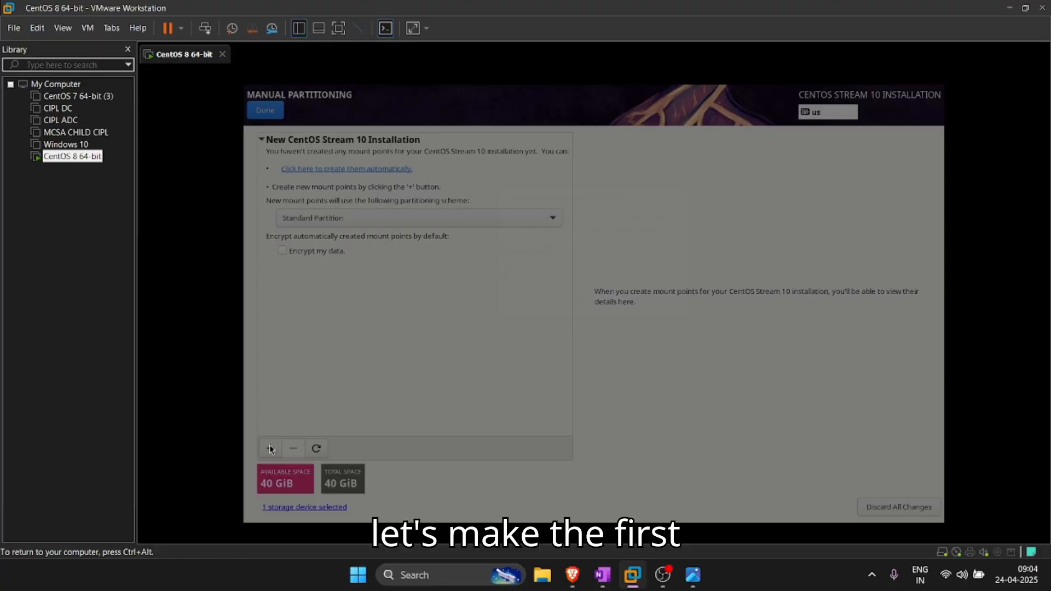
pyautogui.click(672, 252)
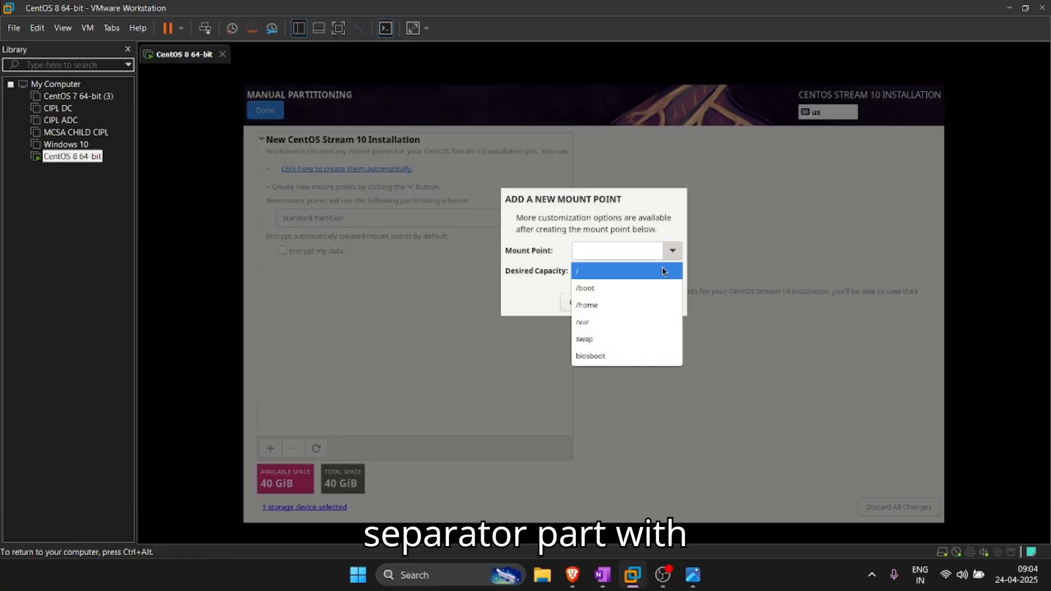
pyautogui.click(625, 274)
pyautogui.click(612, 272)
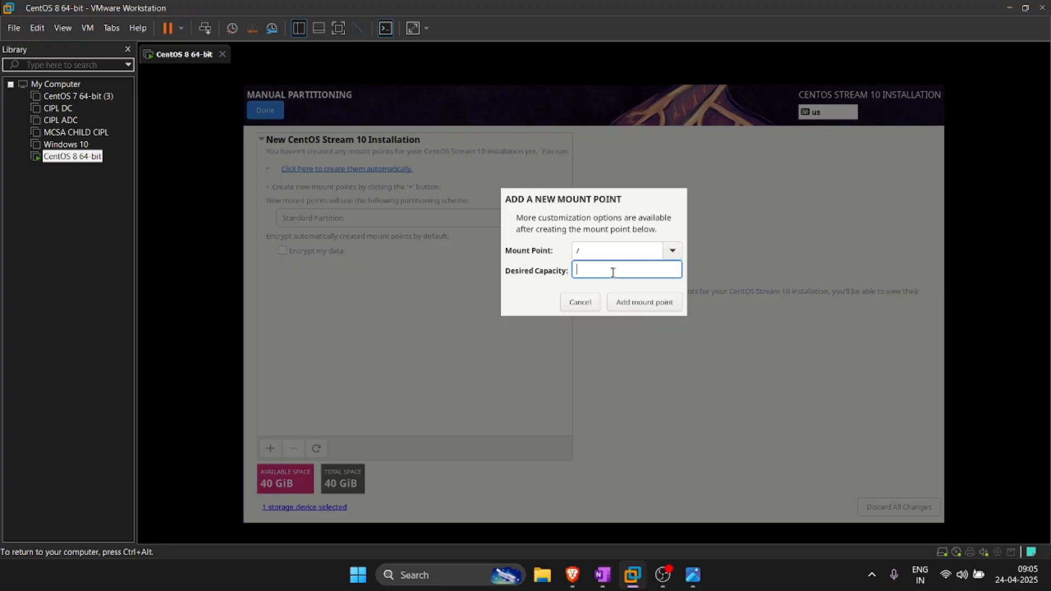
pyautogui.write('10G')
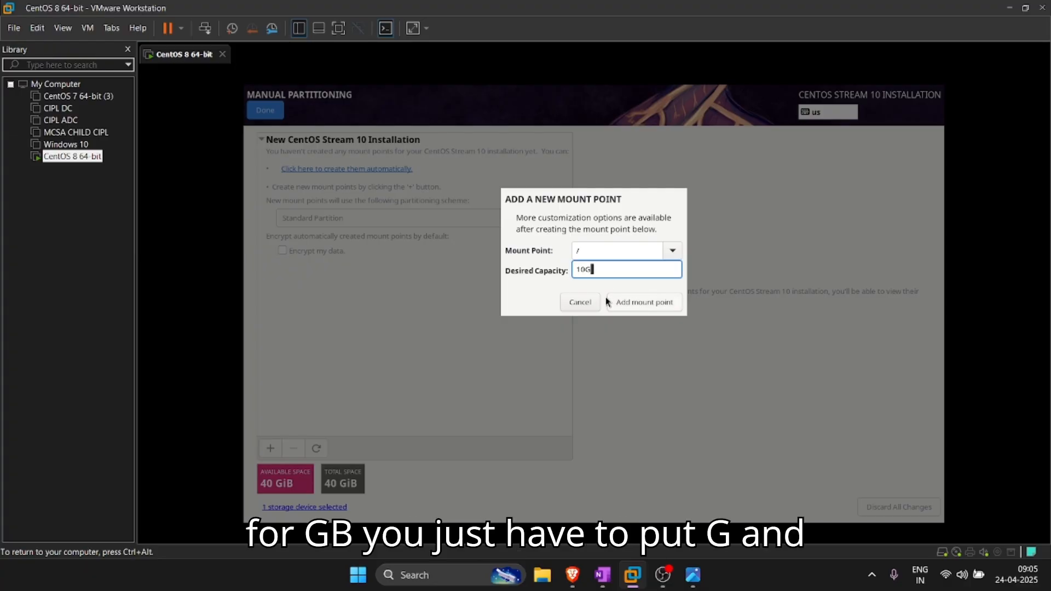
pyautogui.click(655, 304)
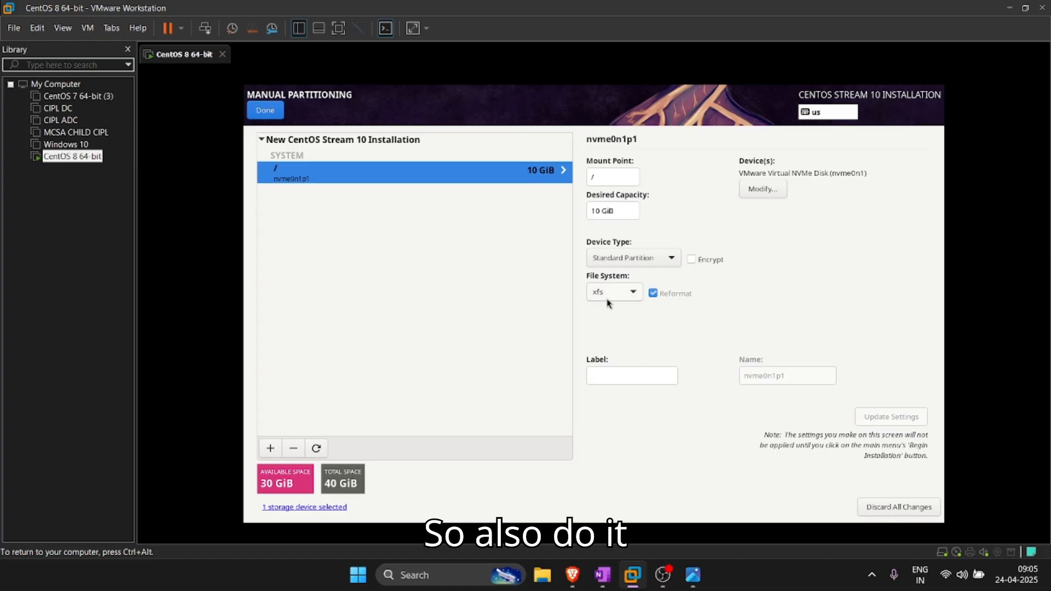
pyautogui.click(621, 292)
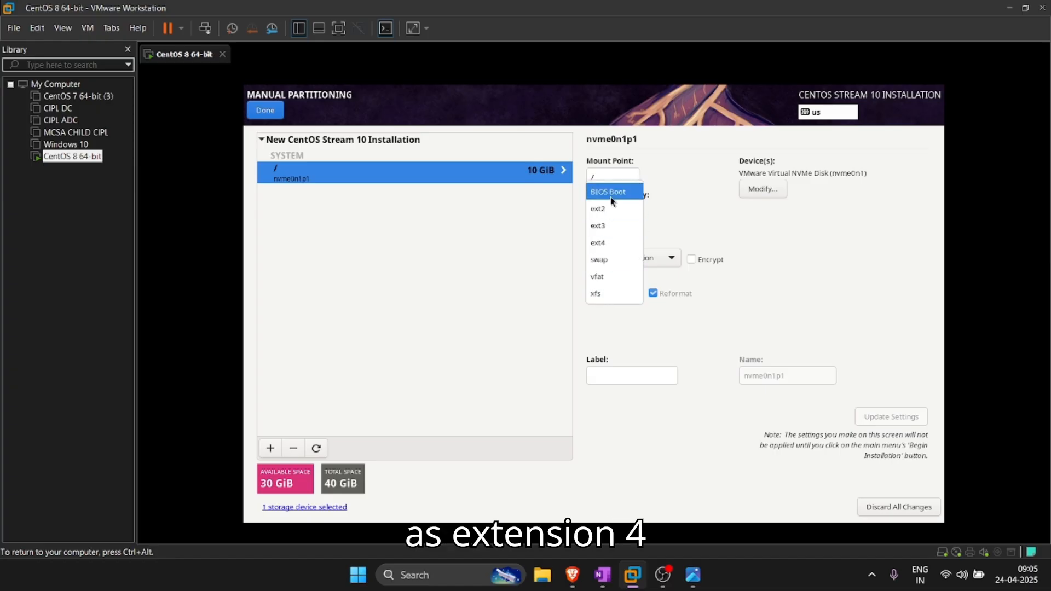
pyautogui.click(612, 242)
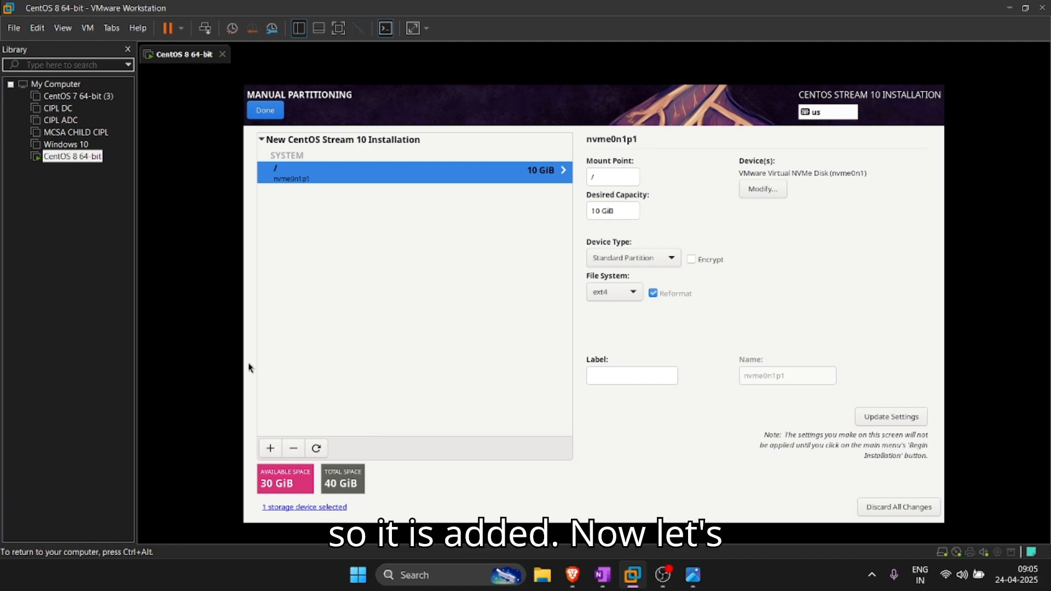
pyautogui.click(275, 449)
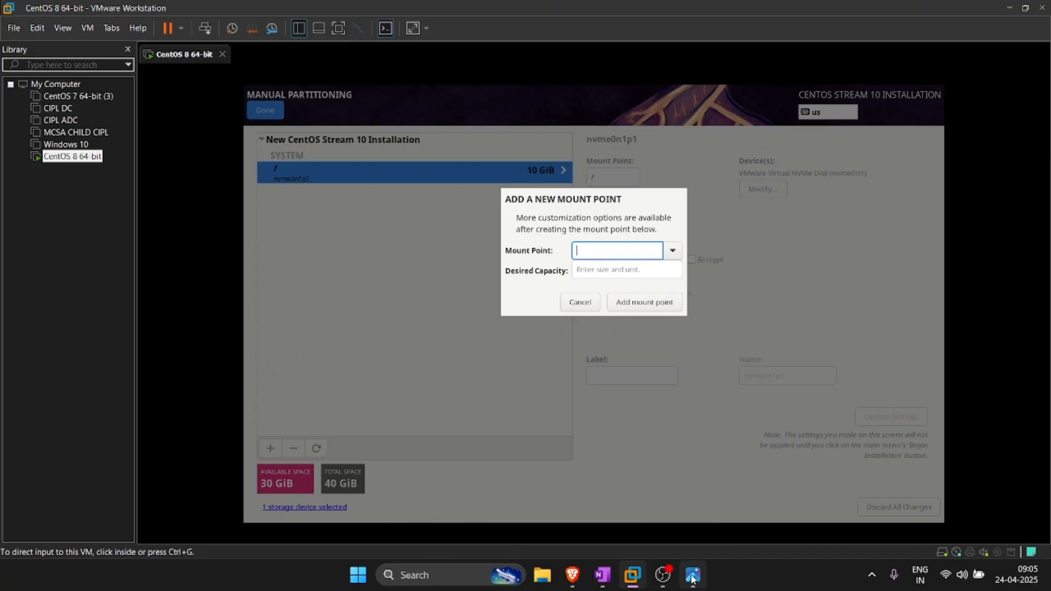
# Step: Add a 500M /boot mount point, checking the plan photo for the size
pyautogui.click(693, 575)
pyautogui.click(693, 575)
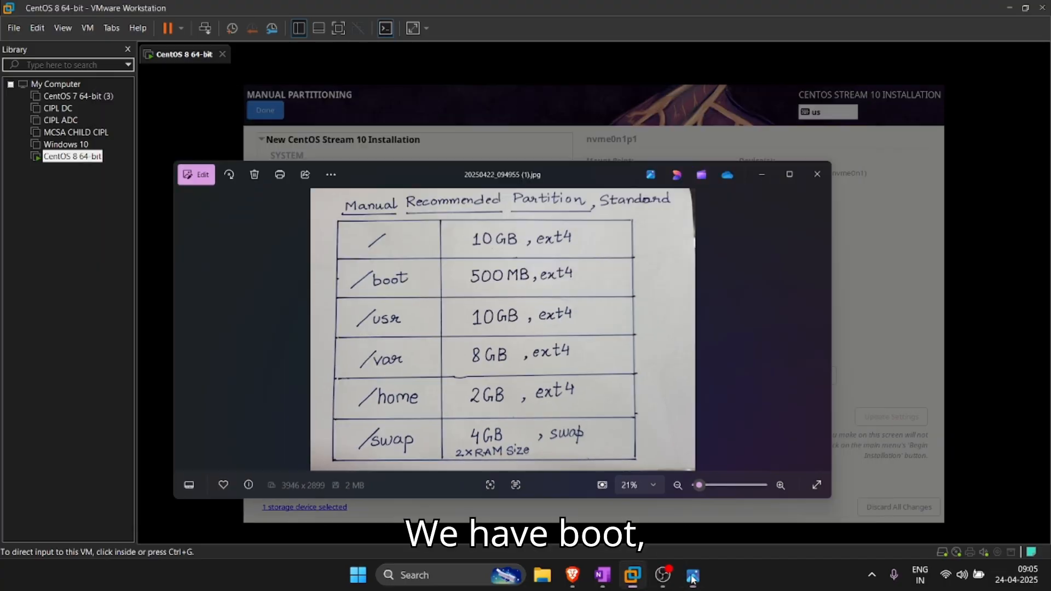
pyautogui.click(672, 254)
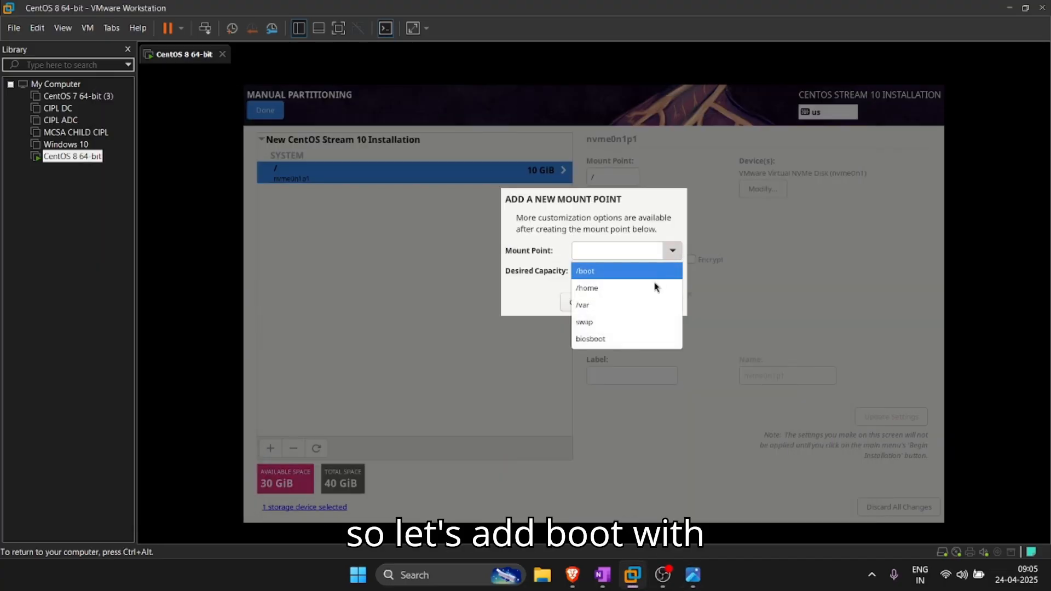
pyautogui.click(635, 274)
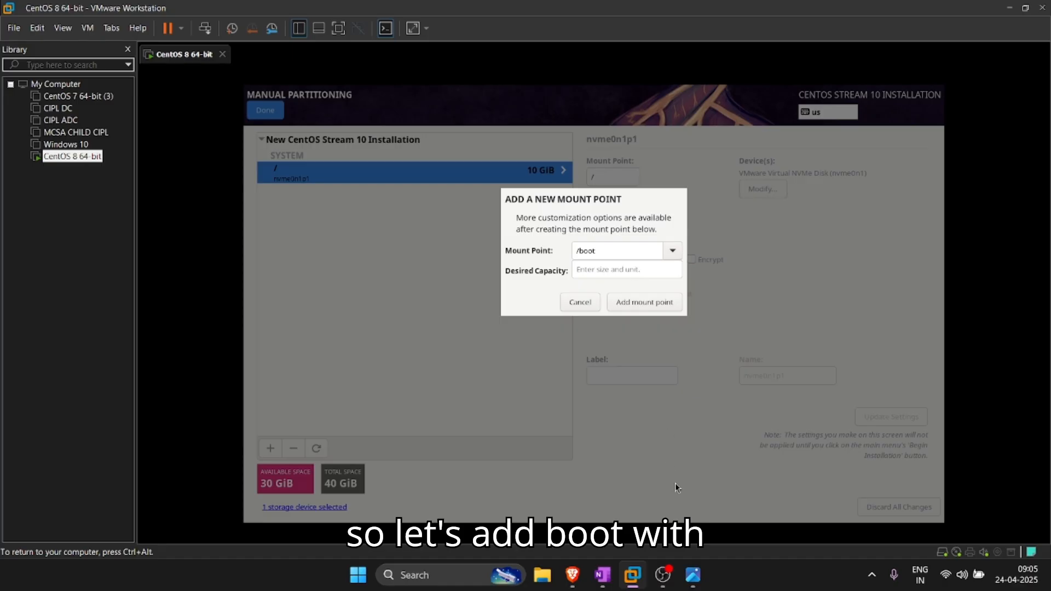
pyautogui.click(693, 575)
pyautogui.click(692, 575)
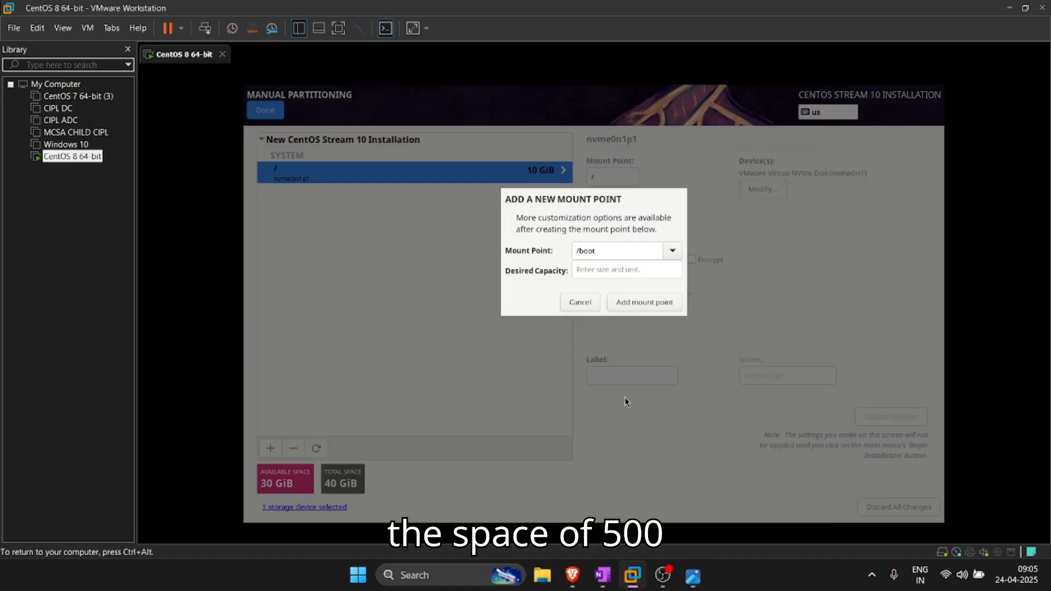
pyautogui.click(604, 270)
pyautogui.write('54')
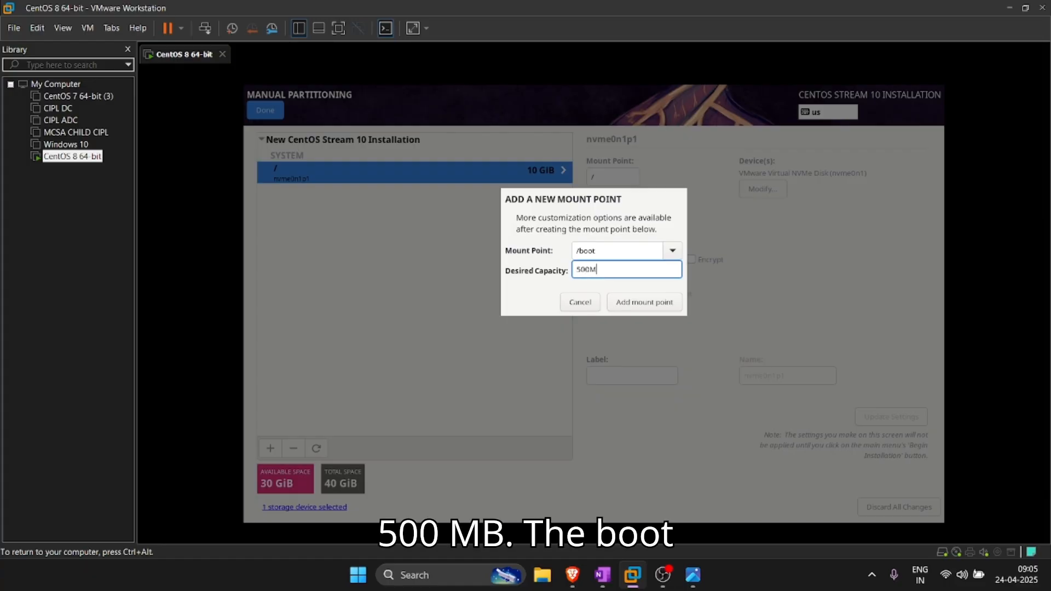
pyautogui.click(631, 306)
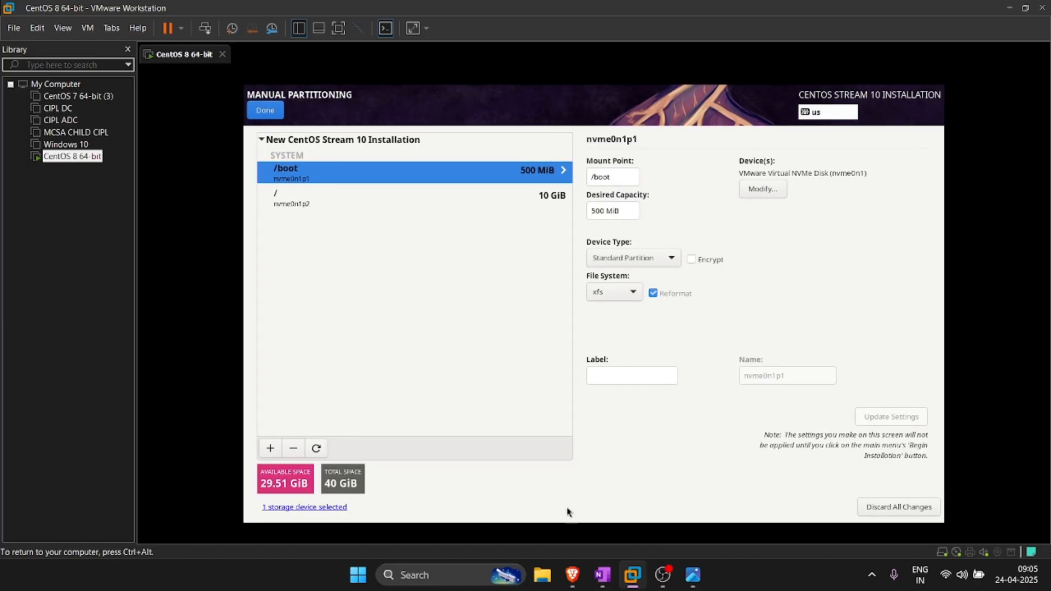
# Step: Add a /usr mount point with 10G desired capacity
pyautogui.click(692, 571)
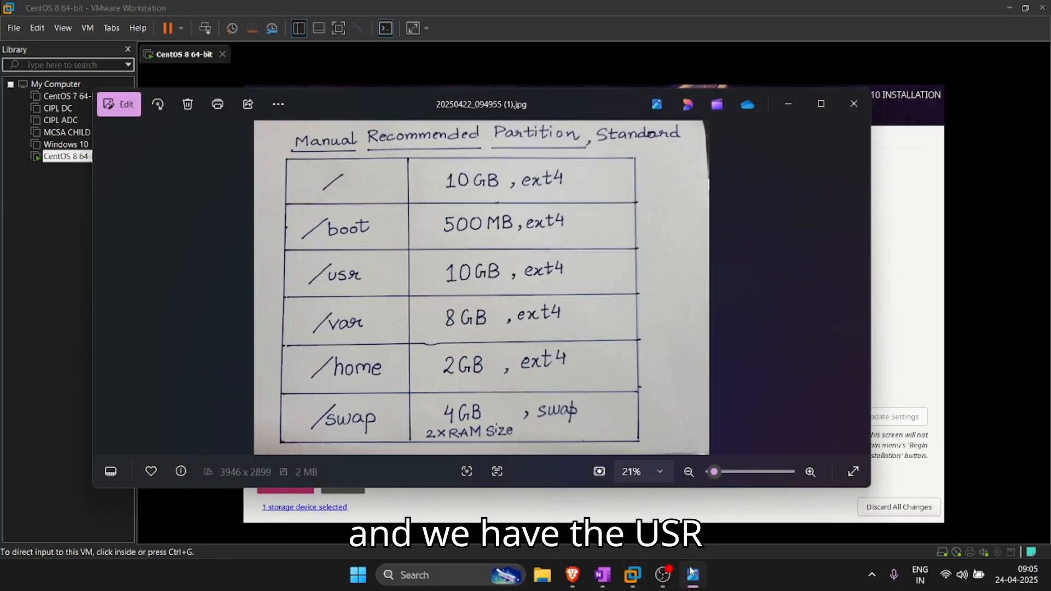
pyautogui.click(692, 572)
pyautogui.click(270, 448)
pyautogui.click(672, 252)
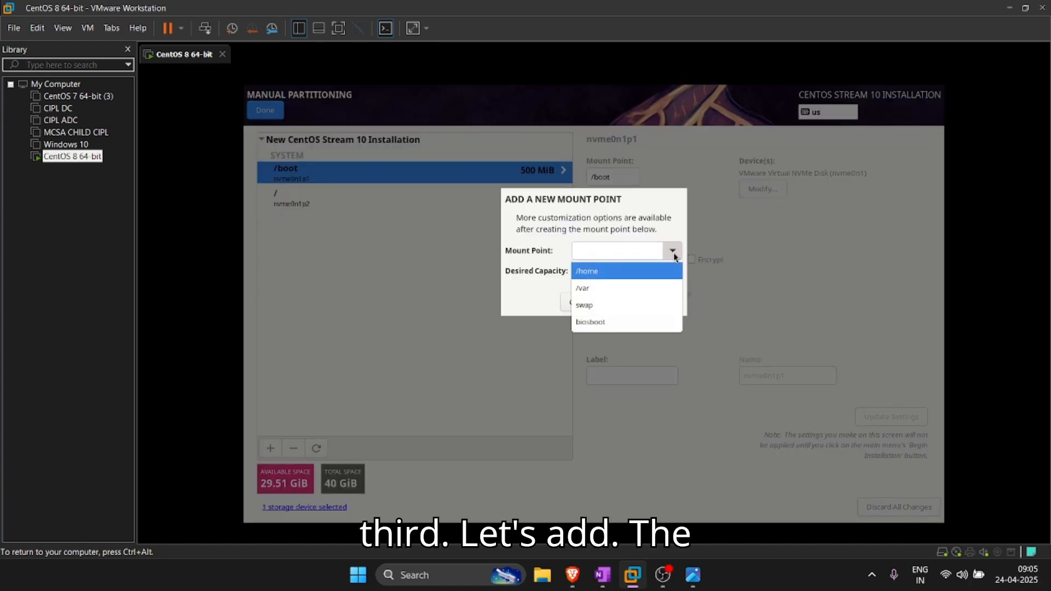
pyautogui.click(625, 250)
pyautogui.write('/usr')
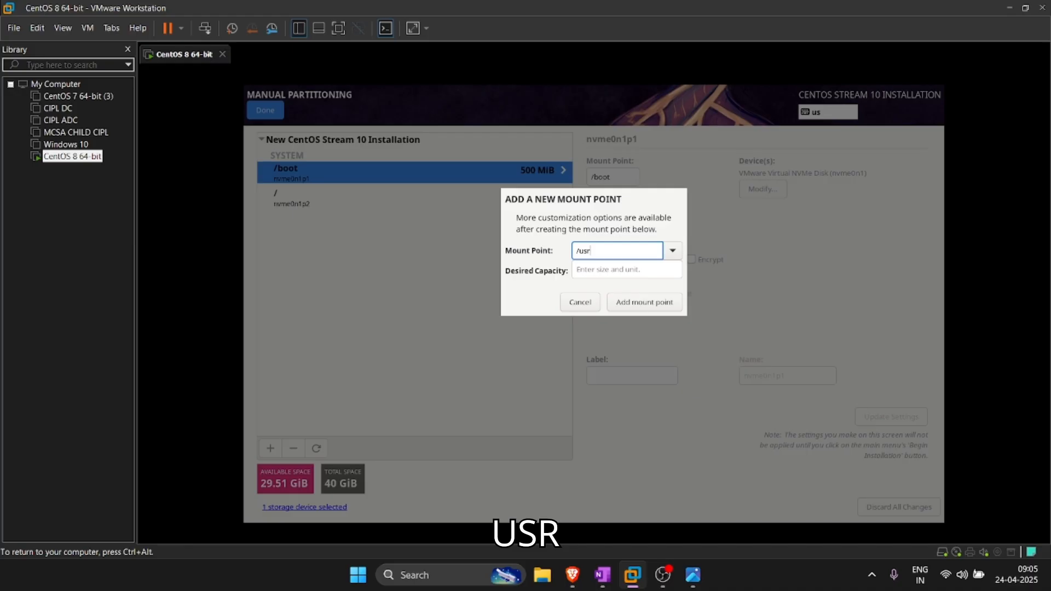
pyautogui.click(693, 574)
pyautogui.click(694, 576)
pyautogui.click(604, 268)
pyautogui.write('10')
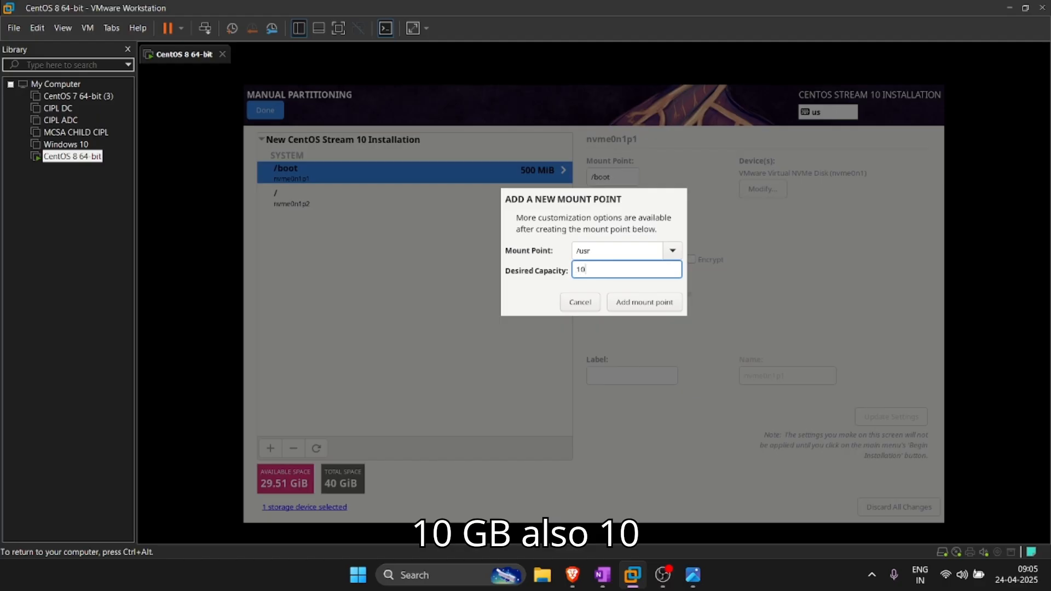
pyautogui.write('G')
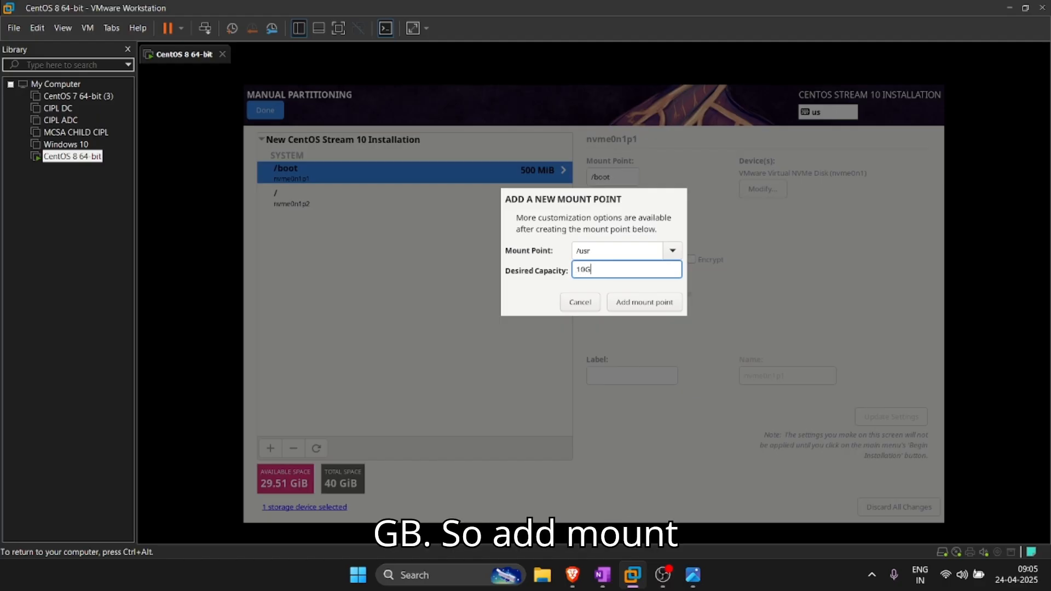
pyautogui.click(635, 303)
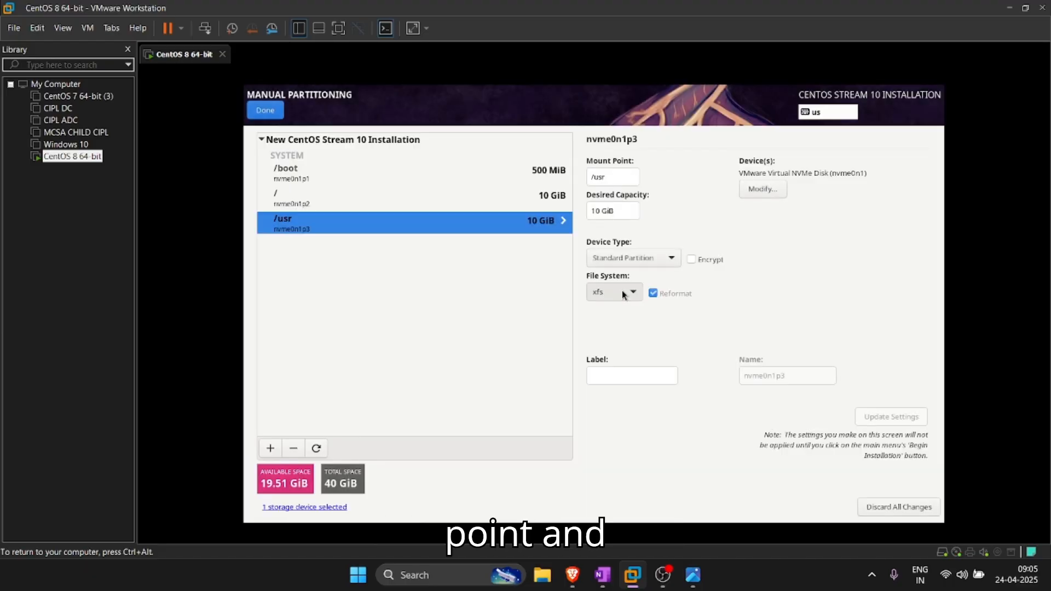
# Step: Set the /usr partition's file system to ext4
pyautogui.click(624, 294)
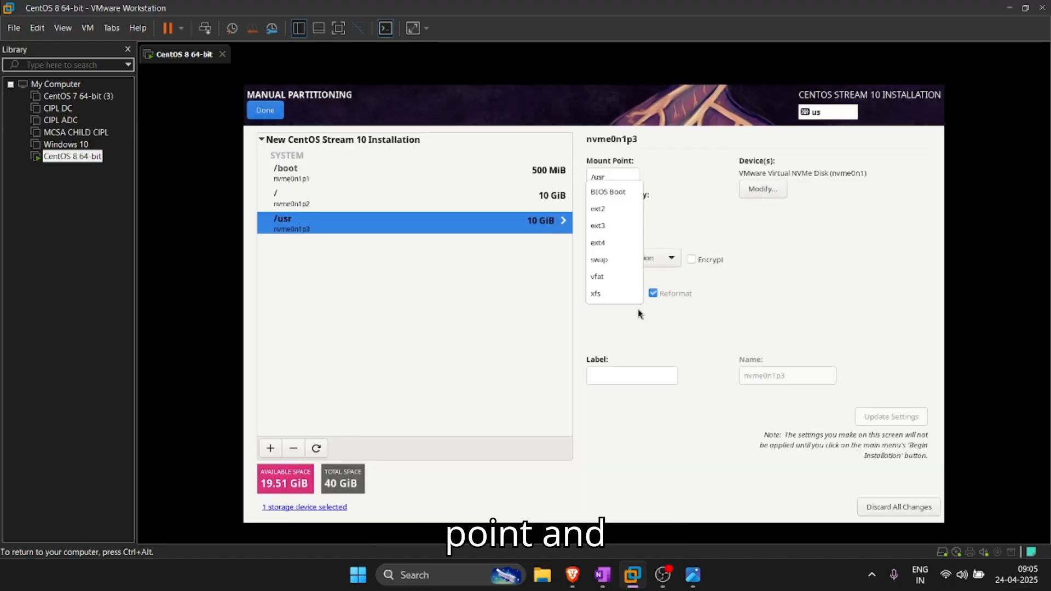
pyautogui.click(613, 242)
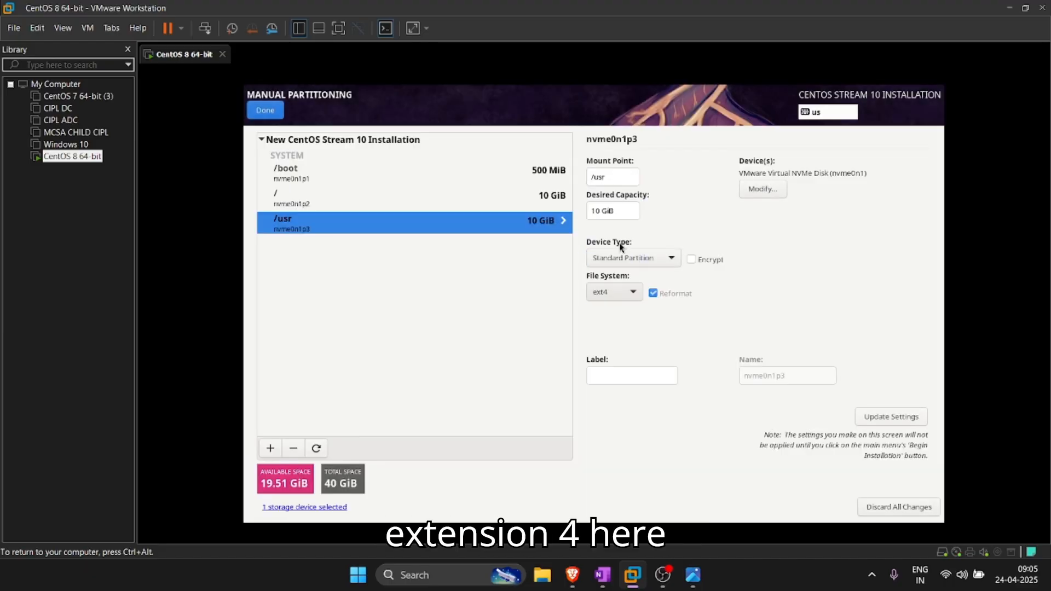
pyautogui.click(473, 203)
pyautogui.click(498, 223)
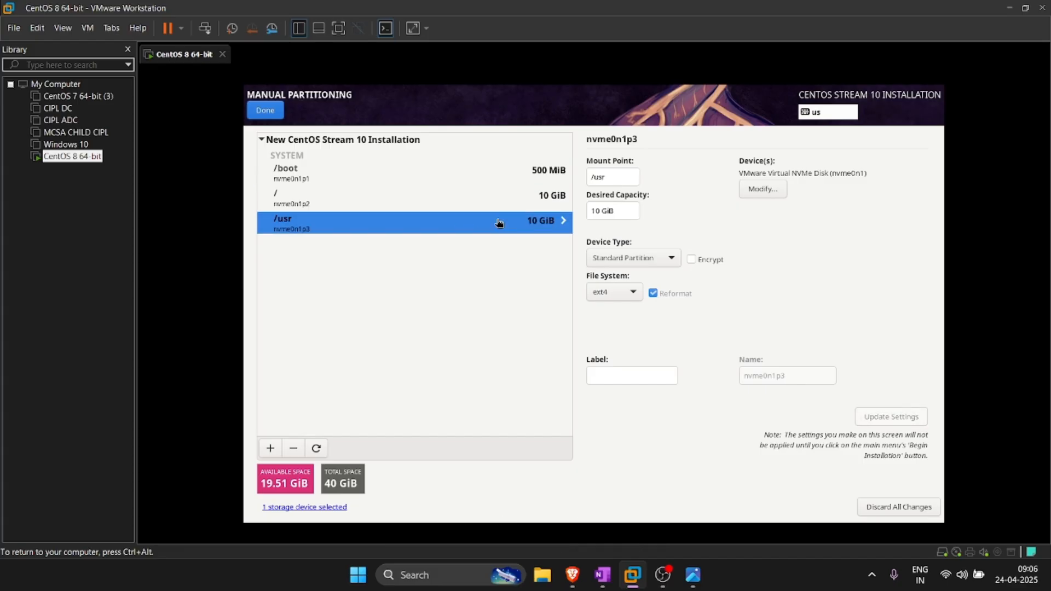
# Step: Add an 8 GiB /var mount point, using the handwritten partition plan for its size
pyautogui.click(276, 448)
pyautogui.click(693, 575)
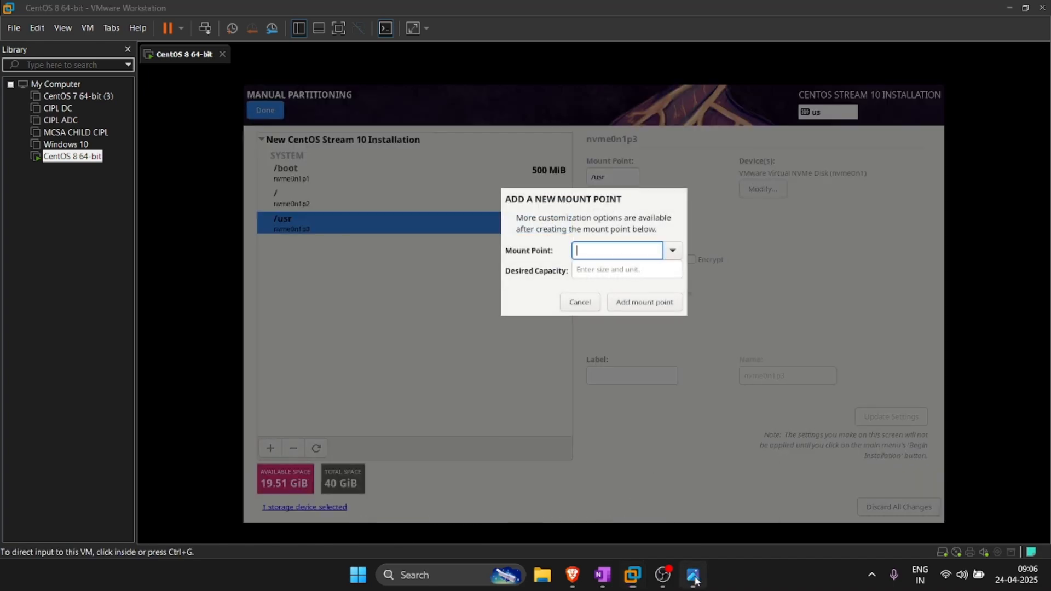
pyautogui.click(693, 575)
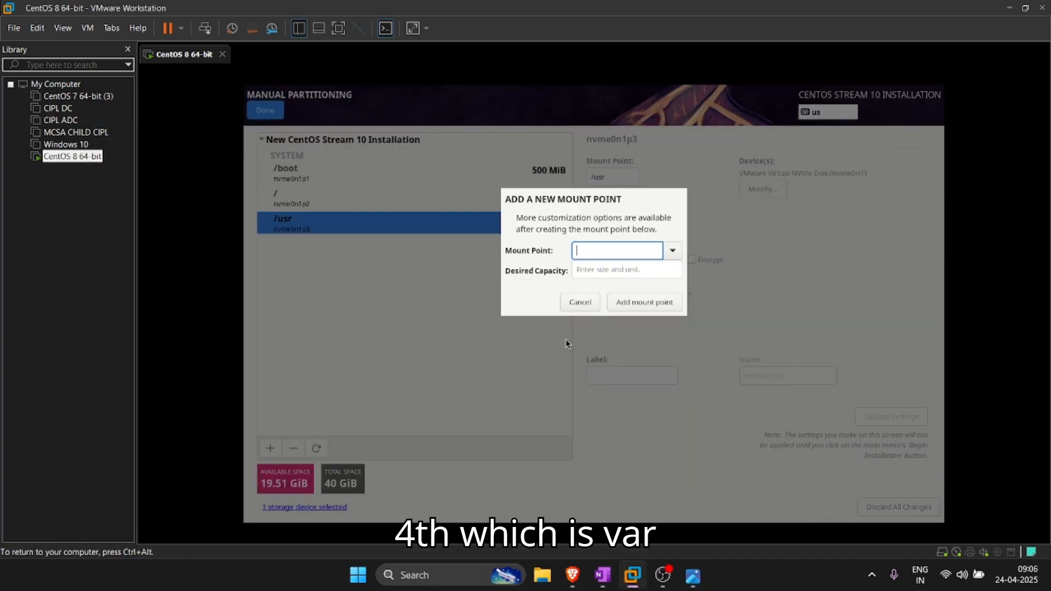
pyautogui.click(673, 250)
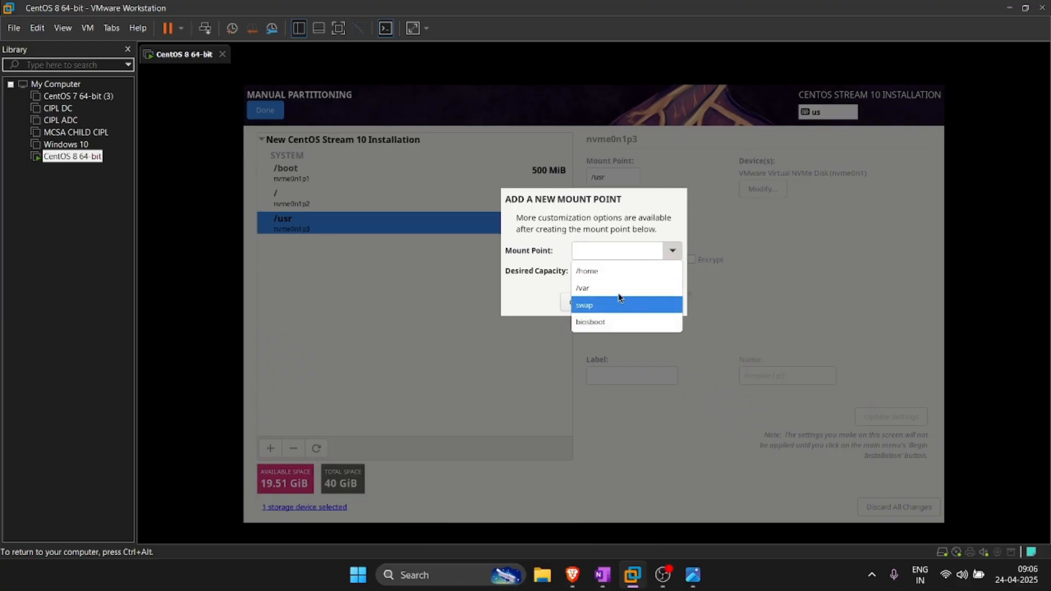
pyautogui.click(618, 292)
pyautogui.click(692, 574)
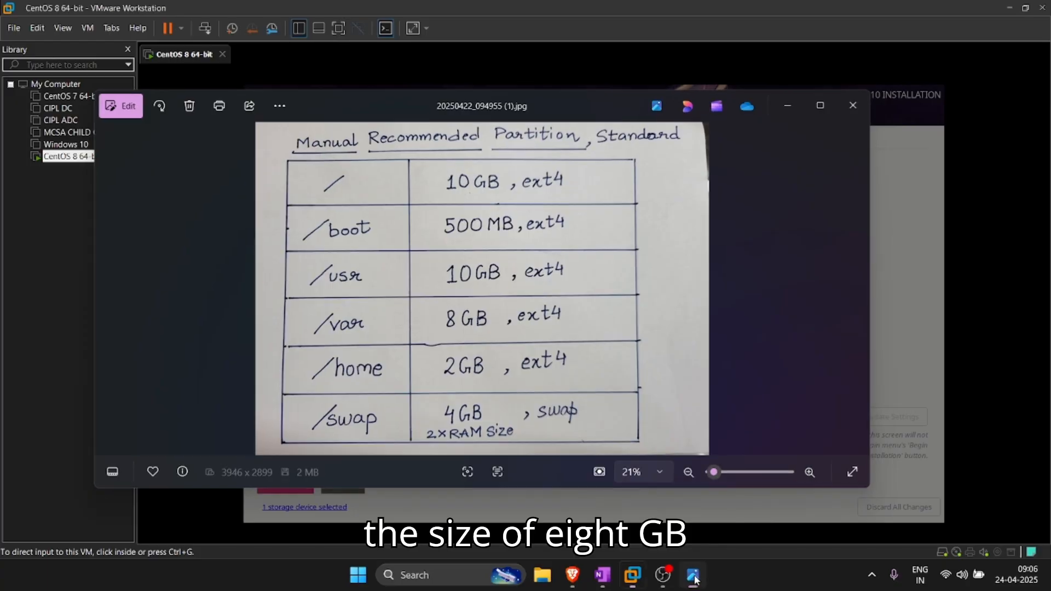
pyautogui.click(693, 575)
pyautogui.click(594, 270)
pyautogui.write('8G')
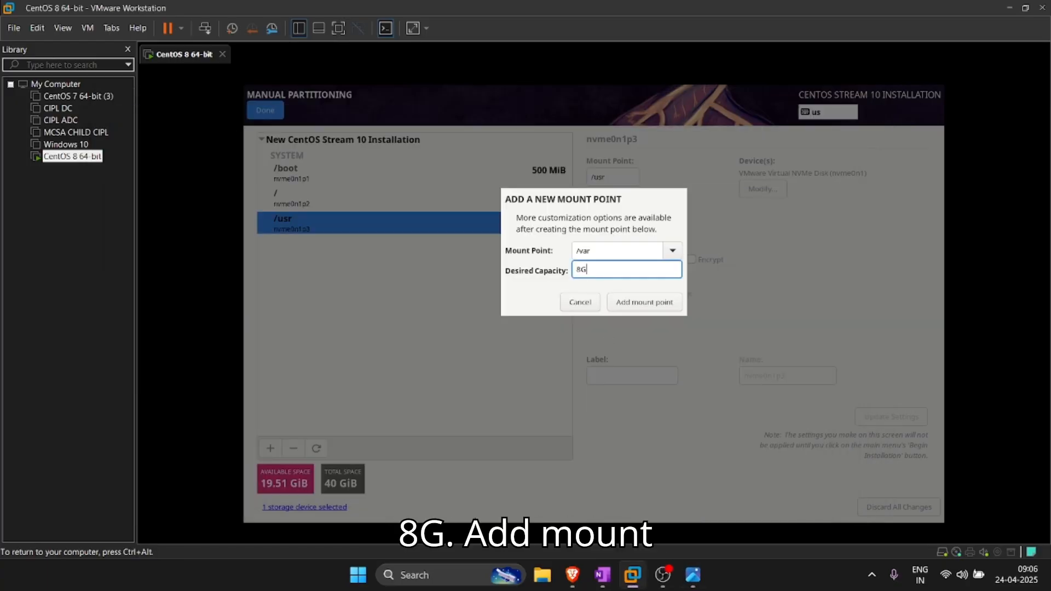
pyautogui.click(666, 302)
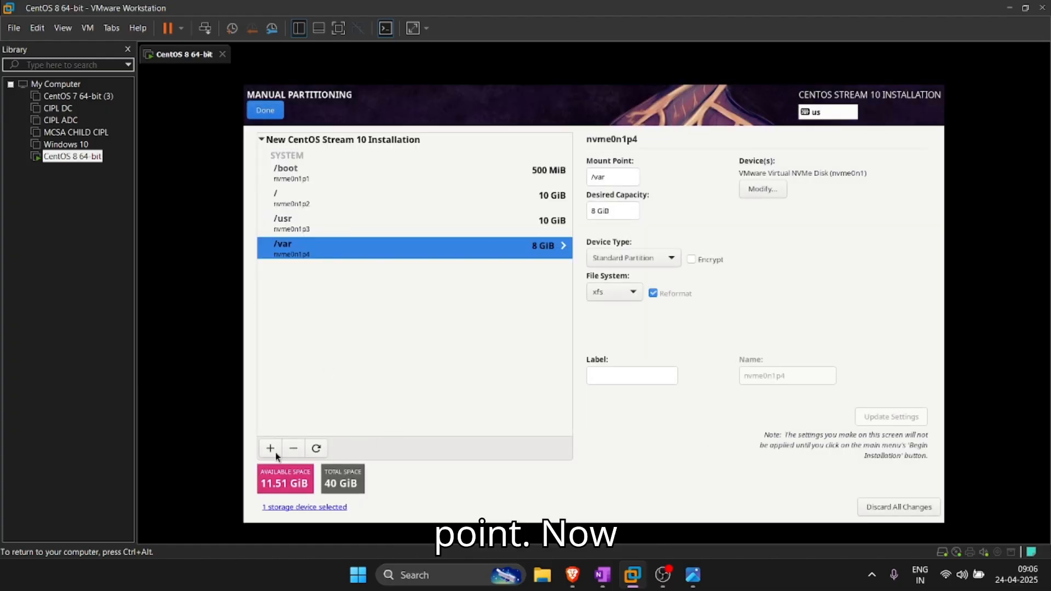
# Step: Add a /home mount point with 2G desired capacity
pyautogui.click(270, 449)
pyautogui.click(690, 573)
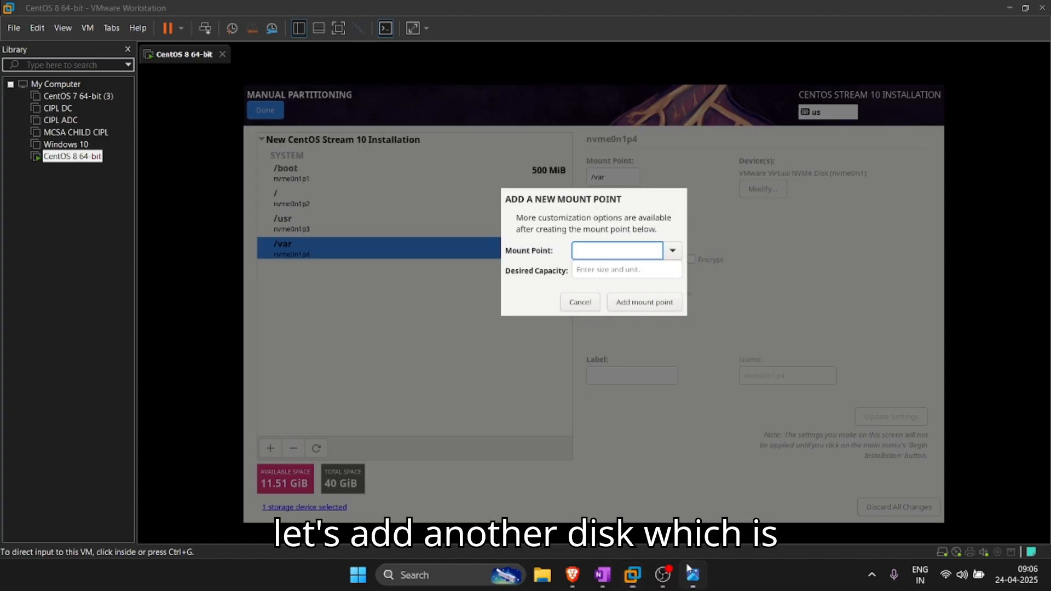
pyautogui.click(690, 572)
pyautogui.click(675, 254)
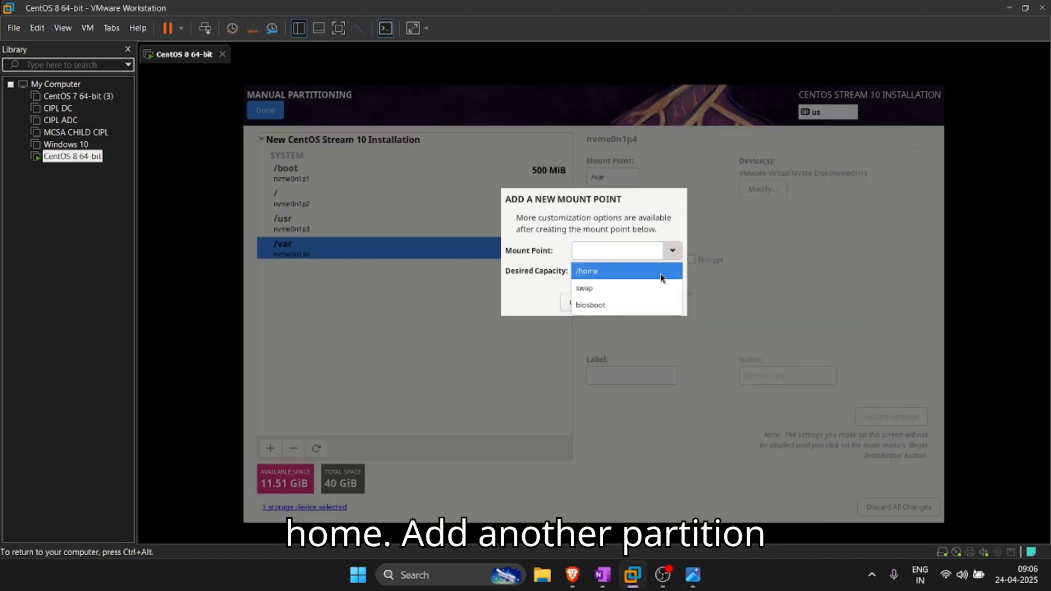
pyautogui.click(665, 268)
pyautogui.click(692, 575)
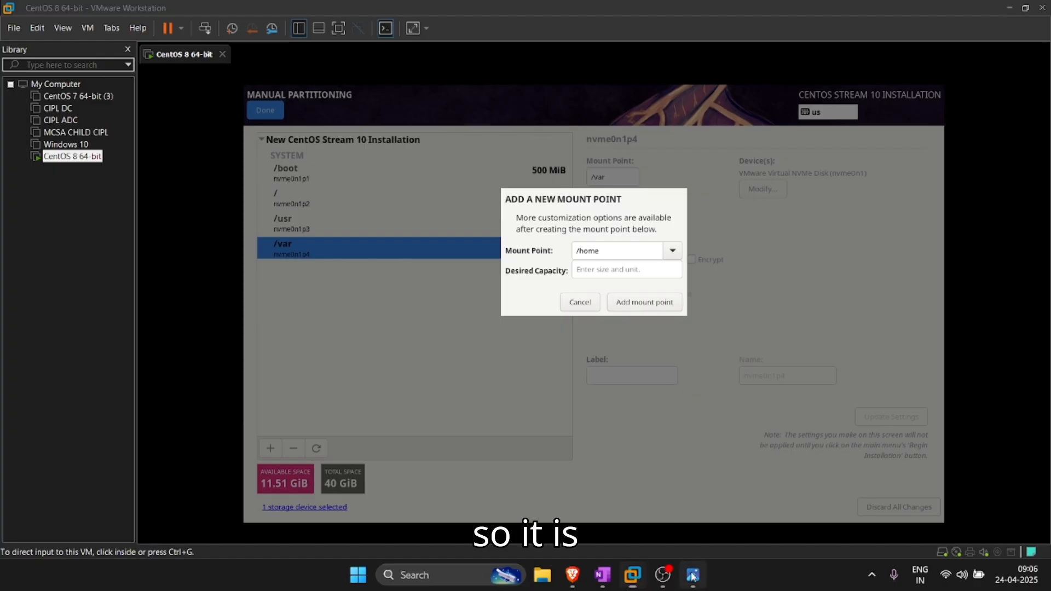
pyautogui.click(691, 574)
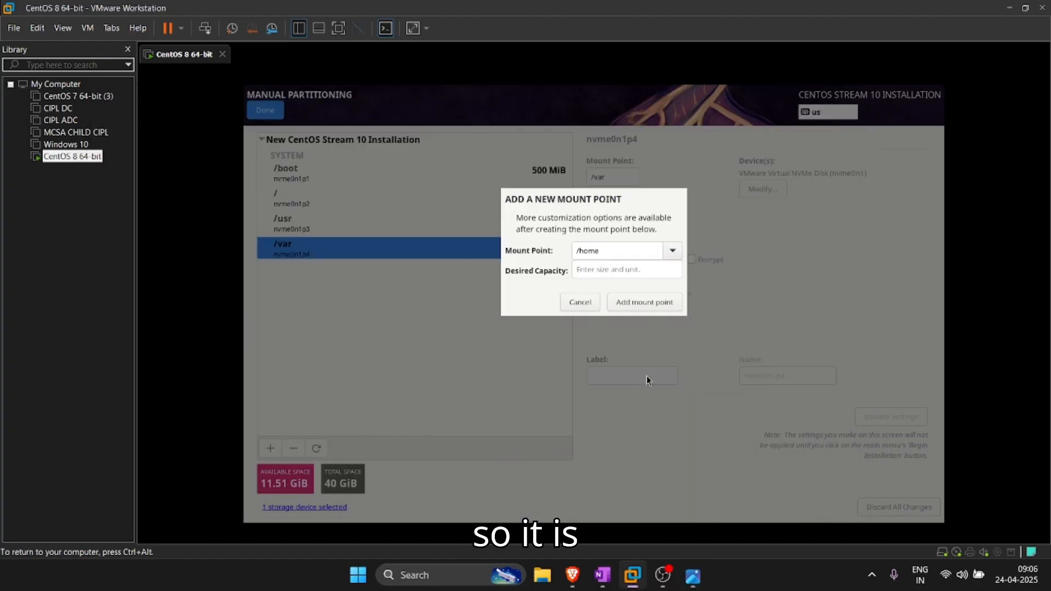
pyautogui.click(623, 269)
pyautogui.write('2G')
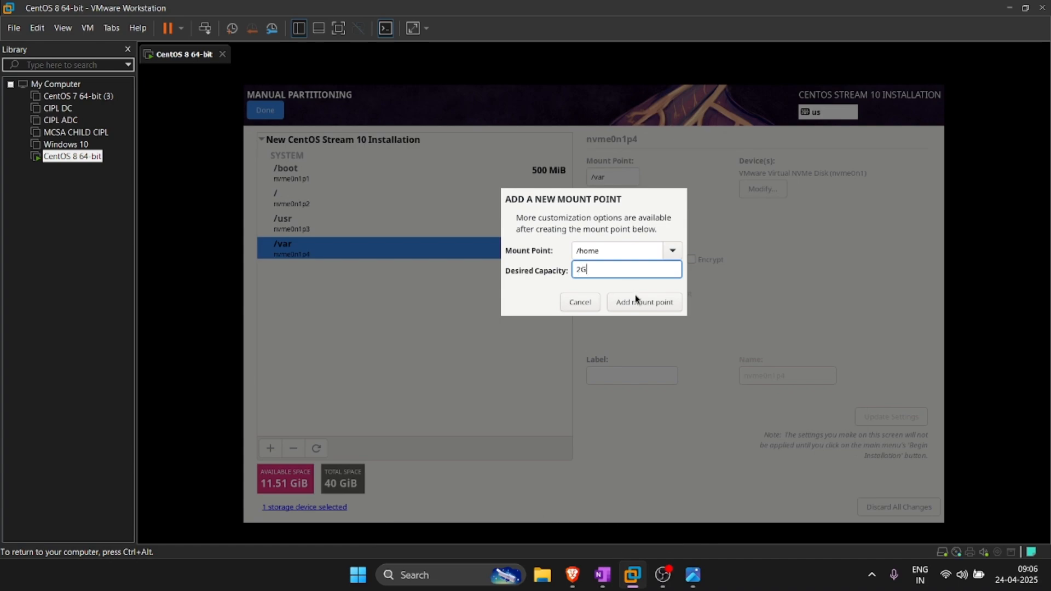
pyautogui.click(645, 302)
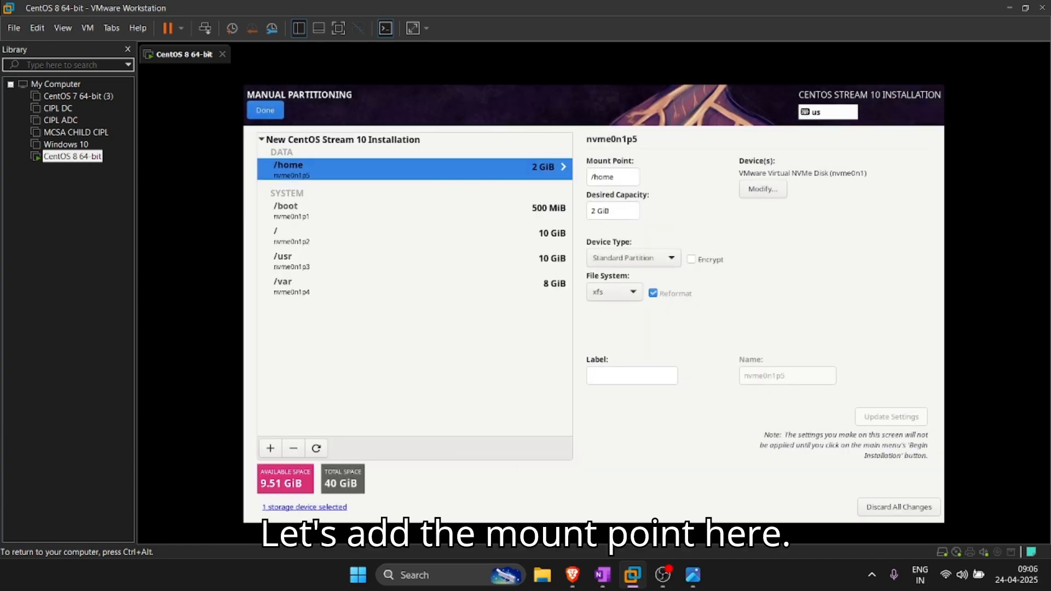
# Step: Switch the /home and /boot file systems to ext4 and update the settings
pyautogui.click(615, 296)
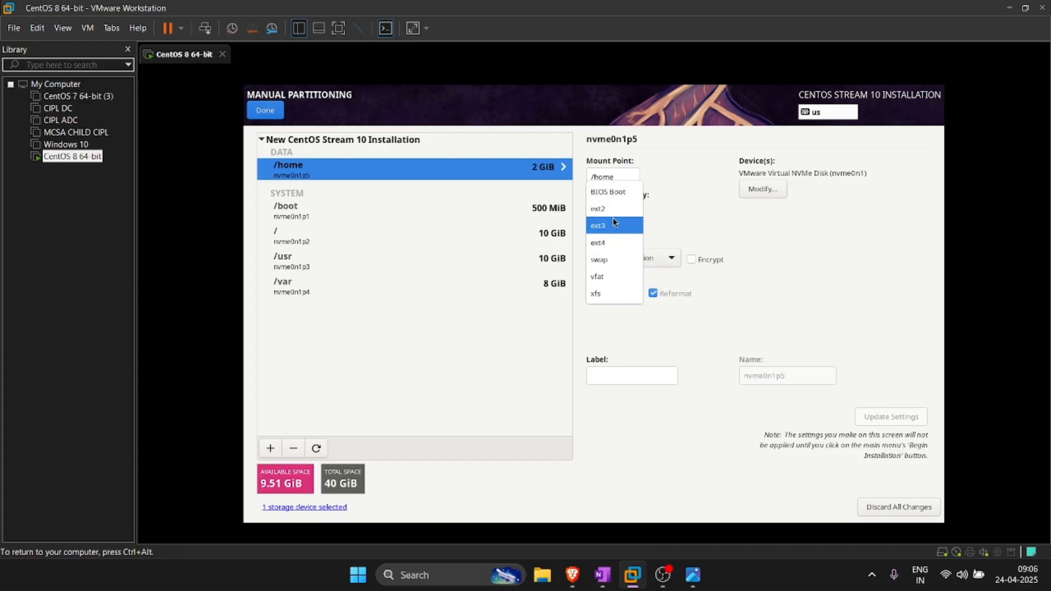
pyautogui.click(613, 242)
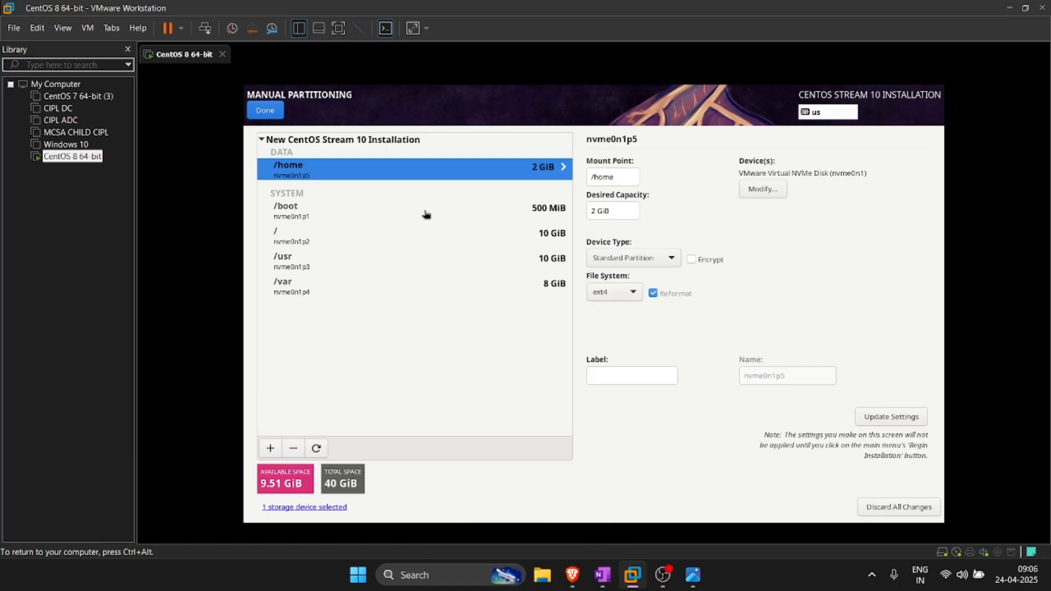
pyautogui.click(494, 207)
pyautogui.click(515, 232)
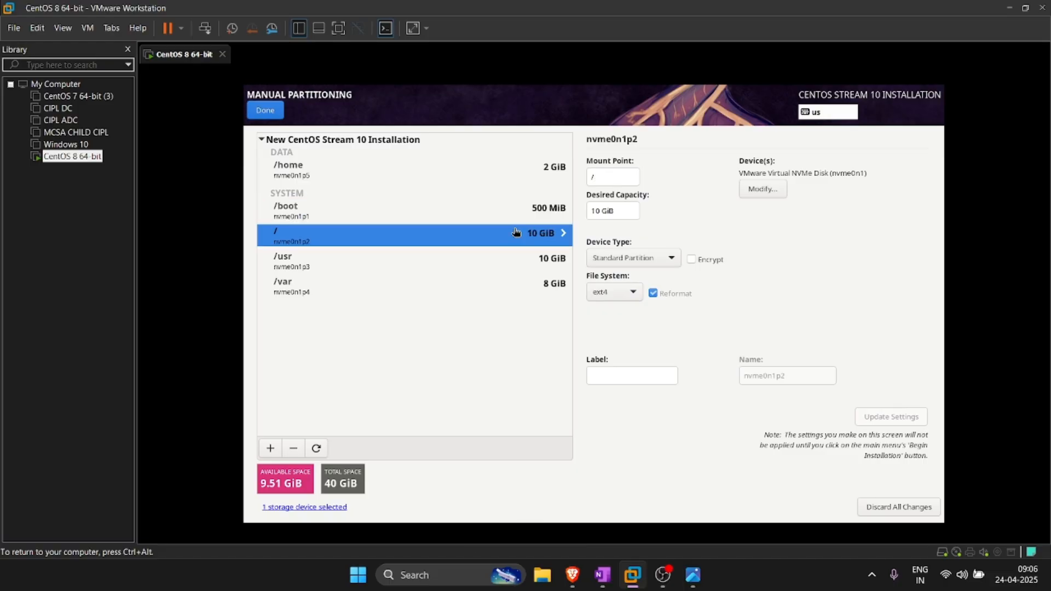
pyautogui.click(523, 215)
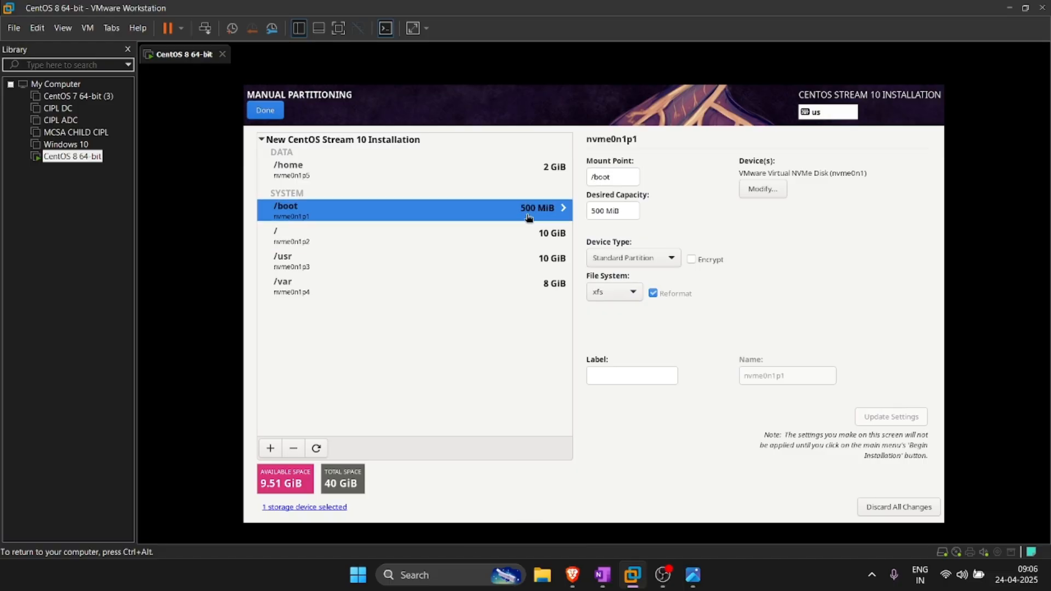
pyautogui.click(630, 294)
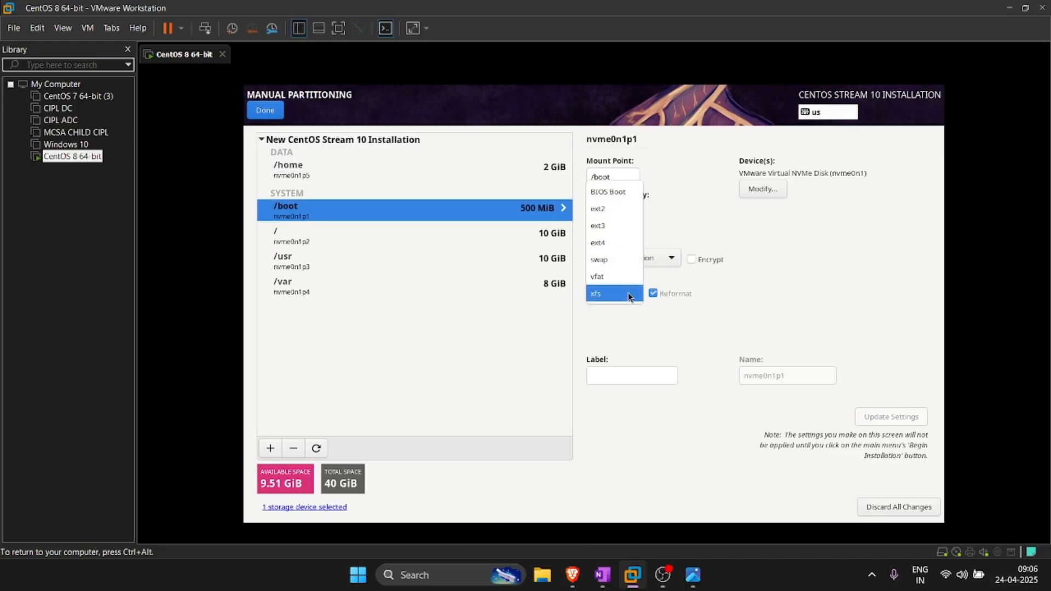
pyautogui.click(622, 241)
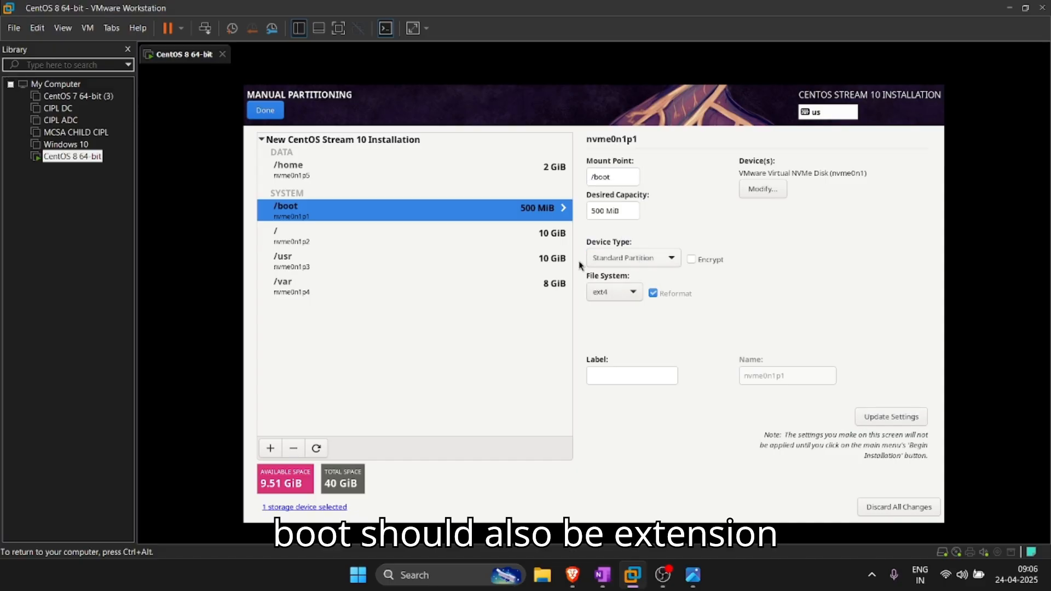
pyautogui.click(508, 232)
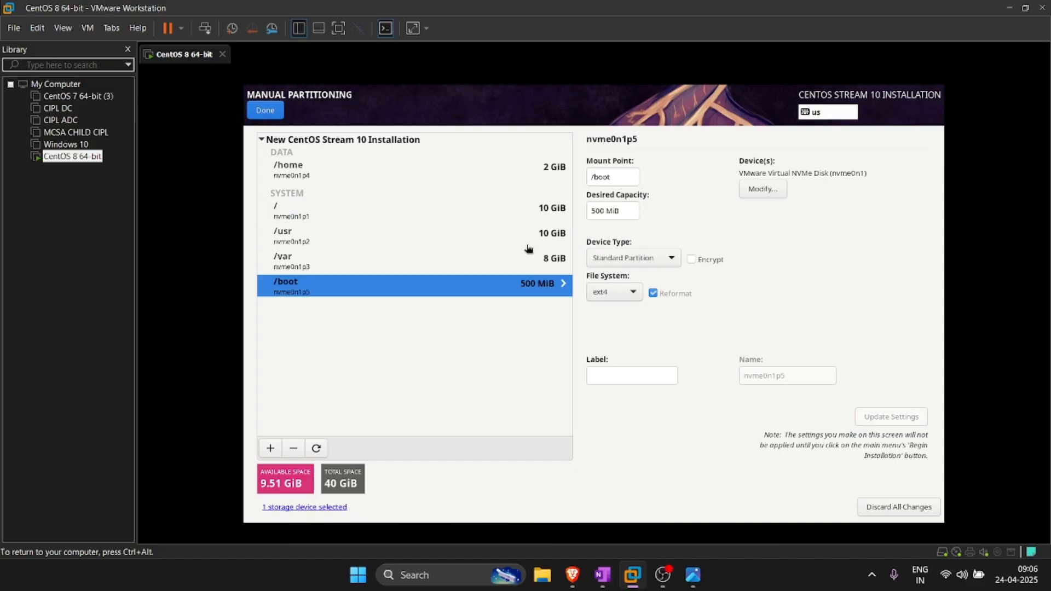
# Step: Select /var, compare it with the other partitions, and set its file system to ext4
pyautogui.click(541, 268)
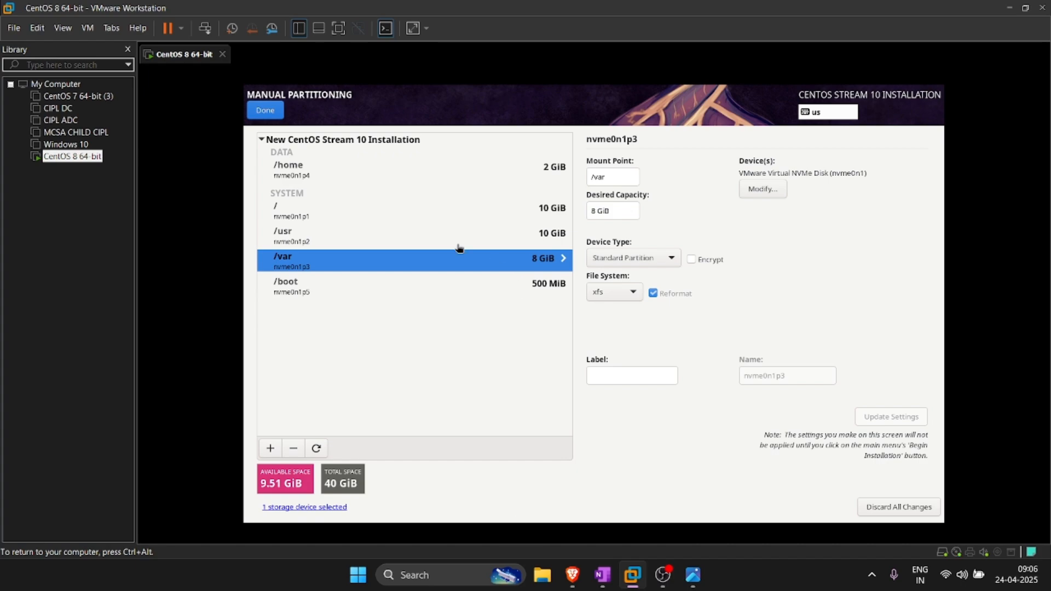
pyautogui.click(506, 290)
pyautogui.click(517, 259)
pyautogui.click(527, 235)
pyautogui.click(528, 210)
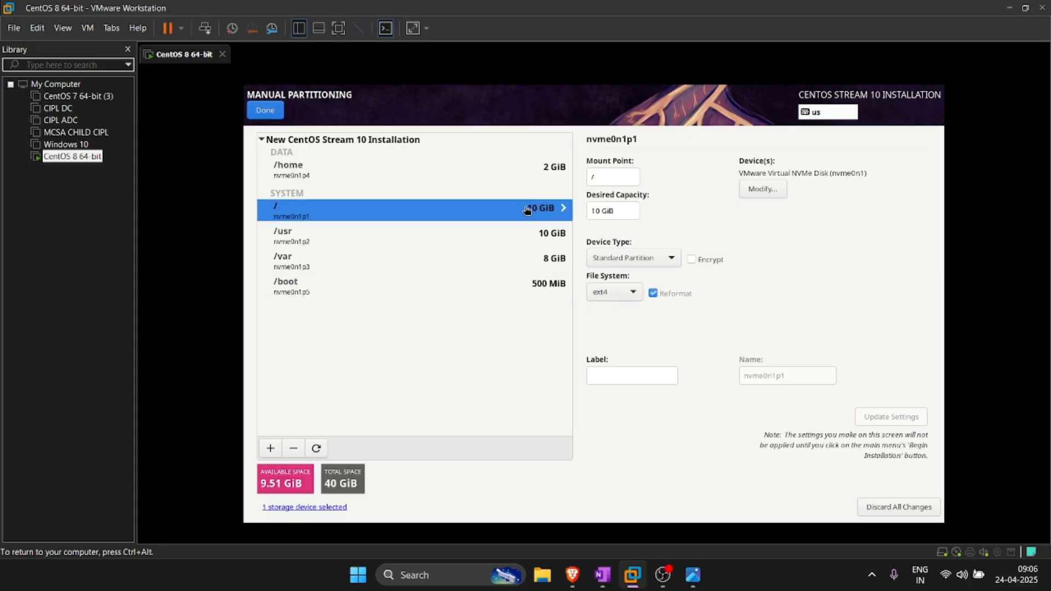
pyautogui.click(538, 265)
pyautogui.click(613, 293)
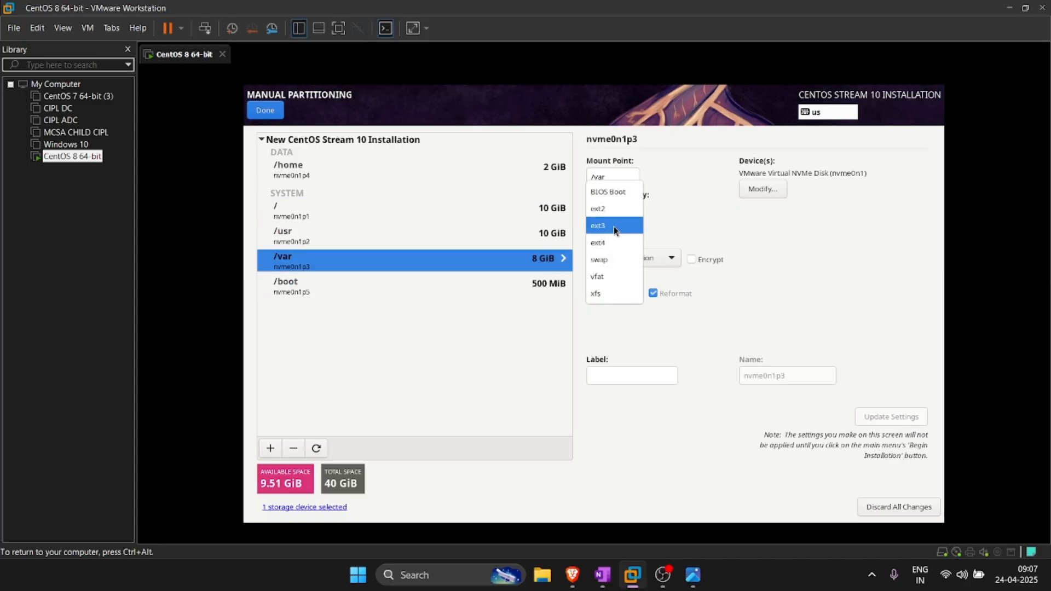
pyautogui.click(612, 242)
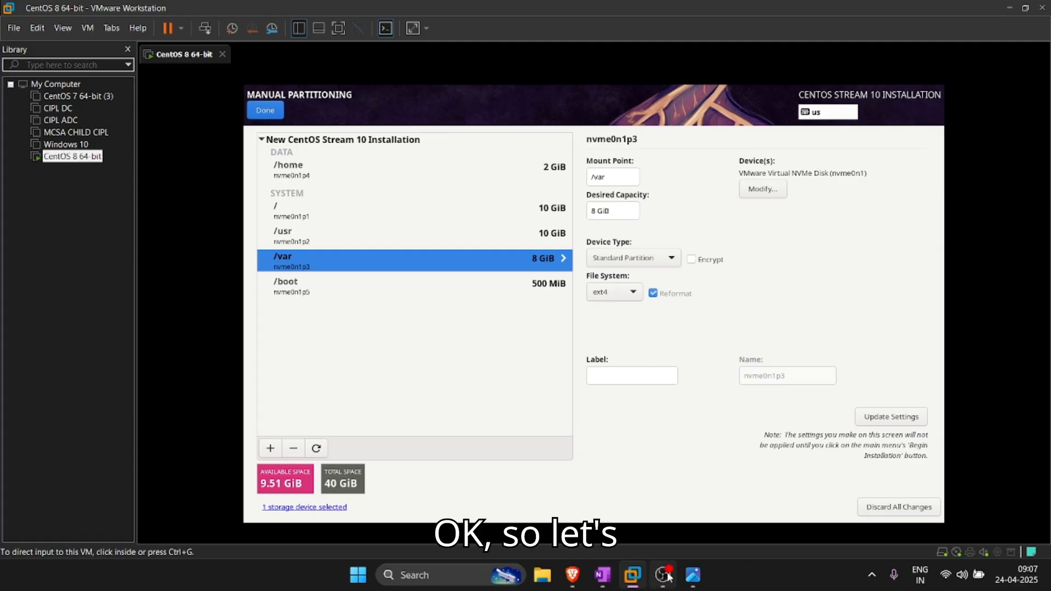
# Step: Add a 4 GiB swap mount point, checking its planned size in the partition photo
pyautogui.click(693, 581)
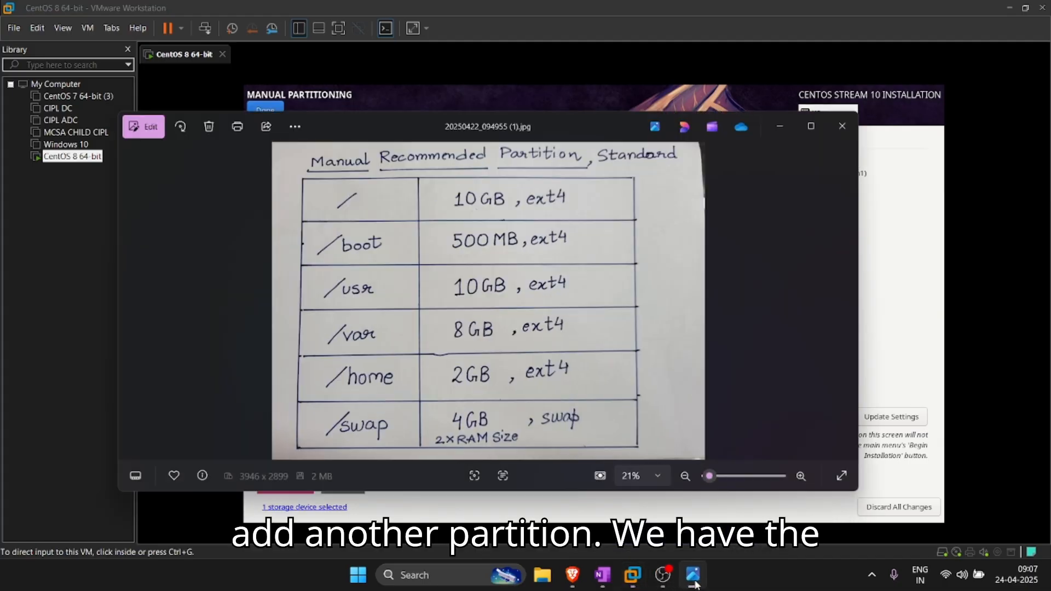
pyautogui.click(693, 583)
pyautogui.click(323, 268)
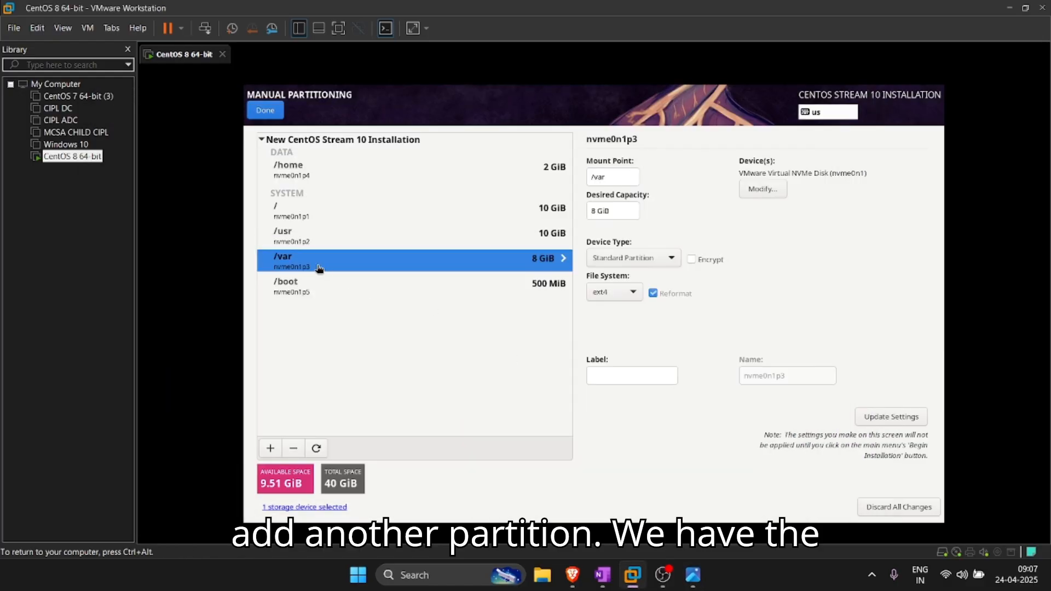
pyautogui.click(270, 448)
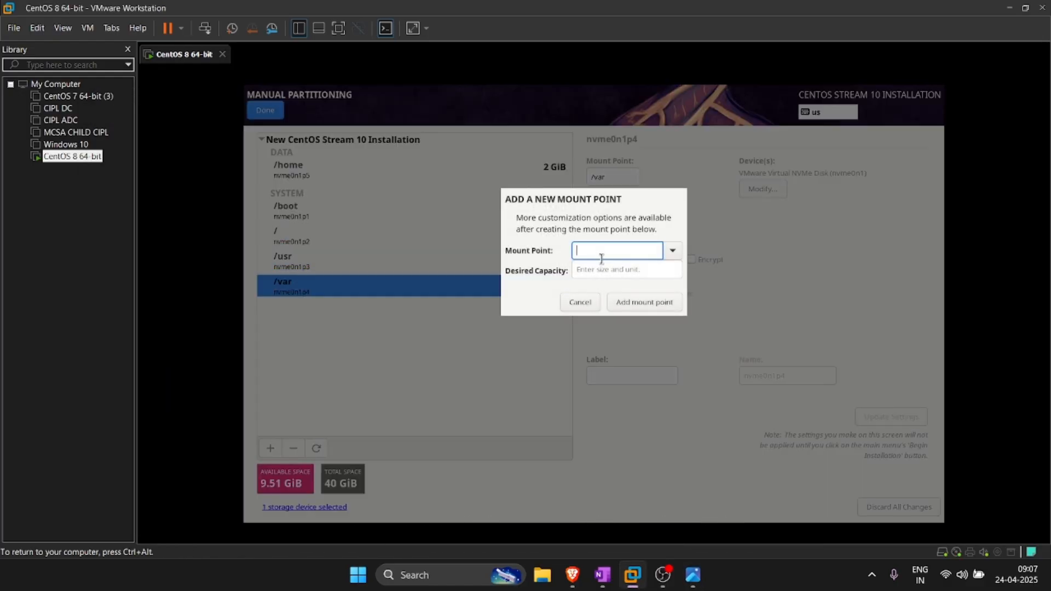
pyautogui.click(670, 251)
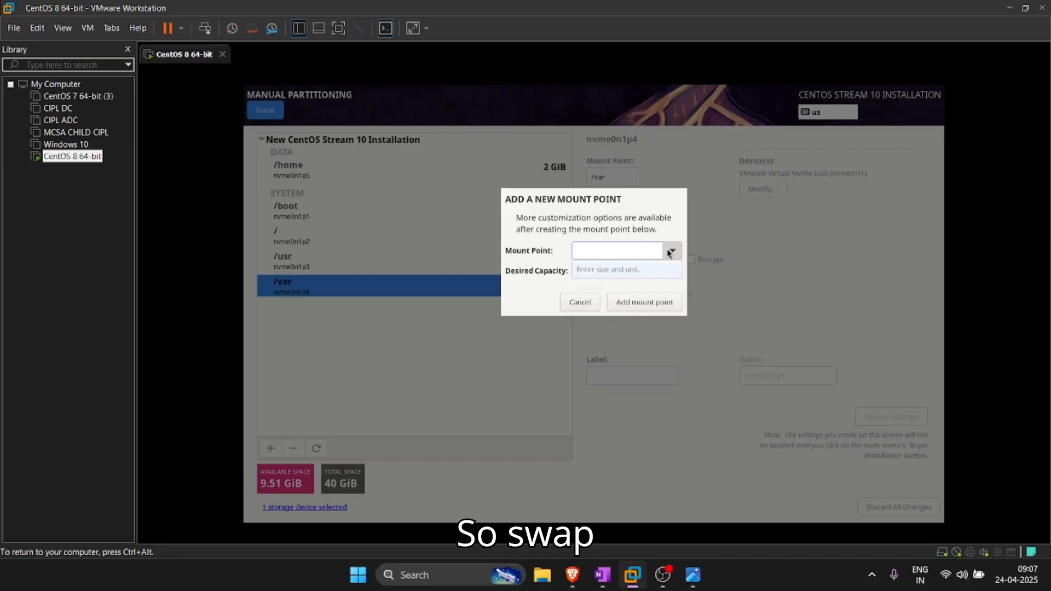
pyautogui.click(658, 277)
pyautogui.click(635, 272)
pyautogui.click(693, 574)
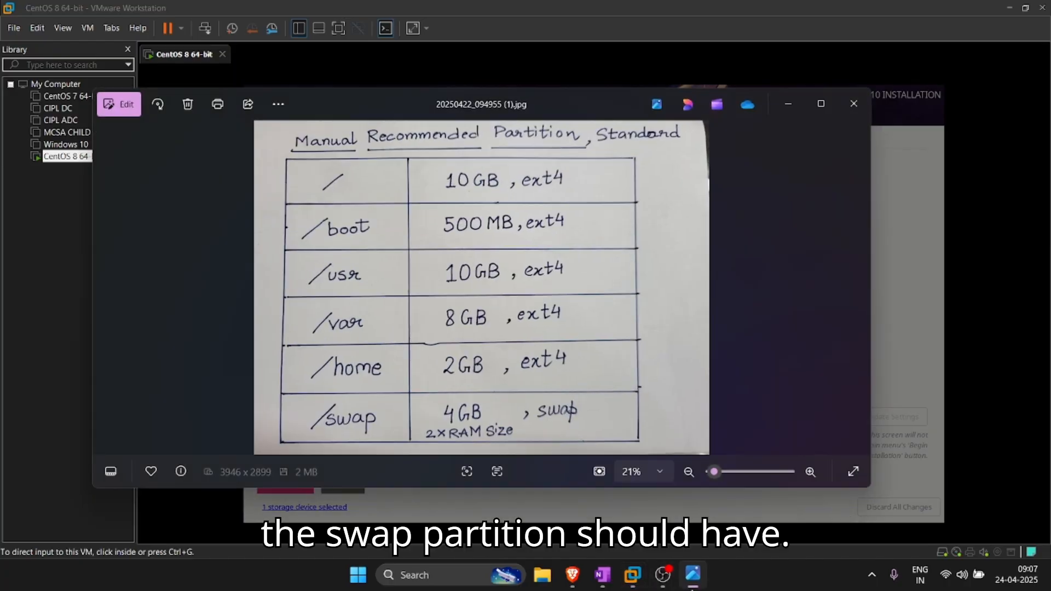
pyautogui.click(693, 575)
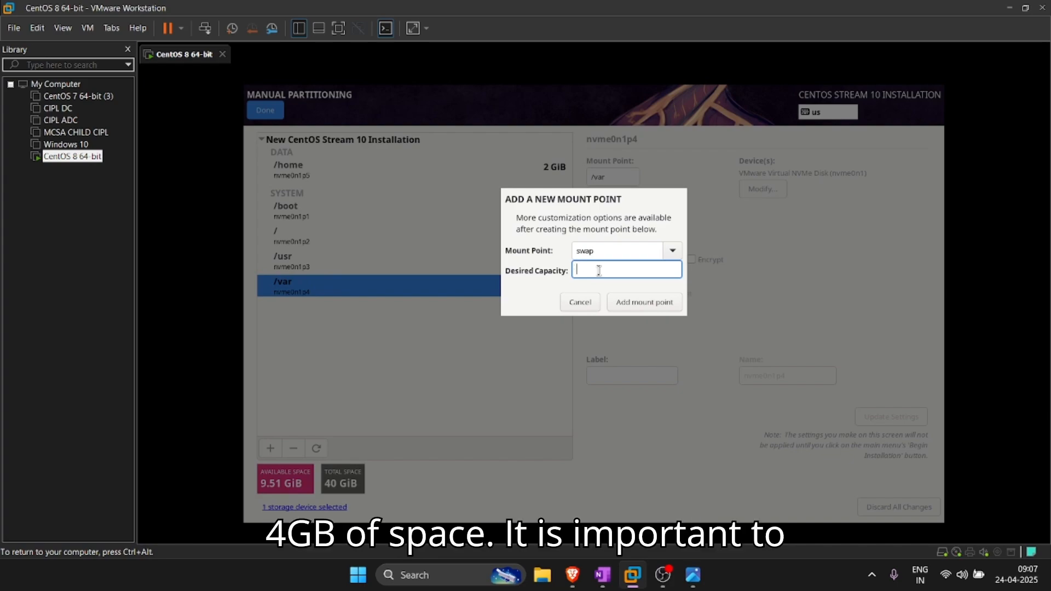
pyautogui.write('4G')
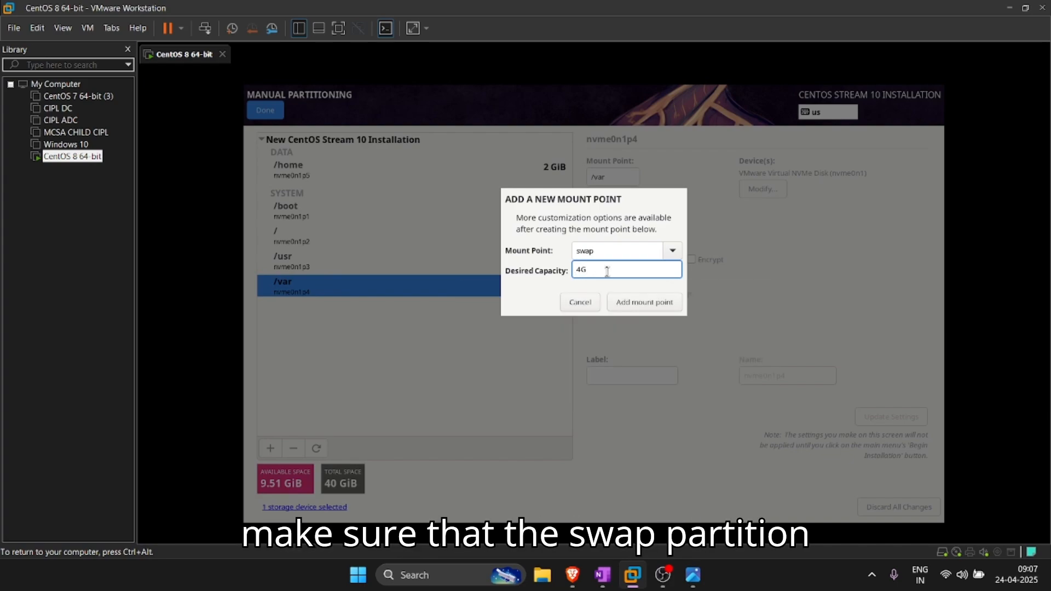
pyautogui.click(656, 307)
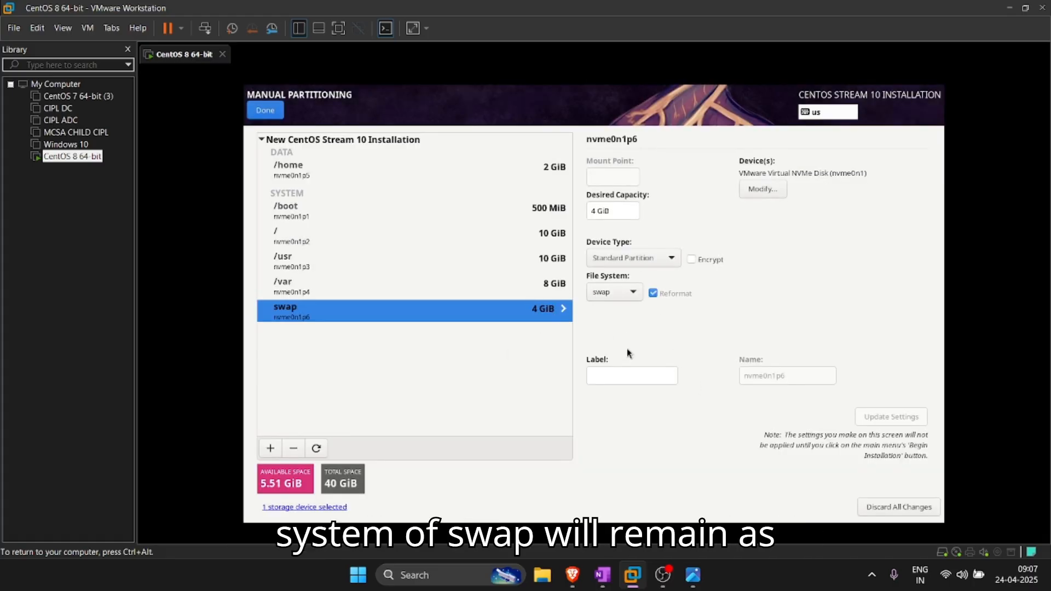
# Step: Review the file systems of the /var, /usr, / and /boot partitions
pyautogui.click(484, 289)
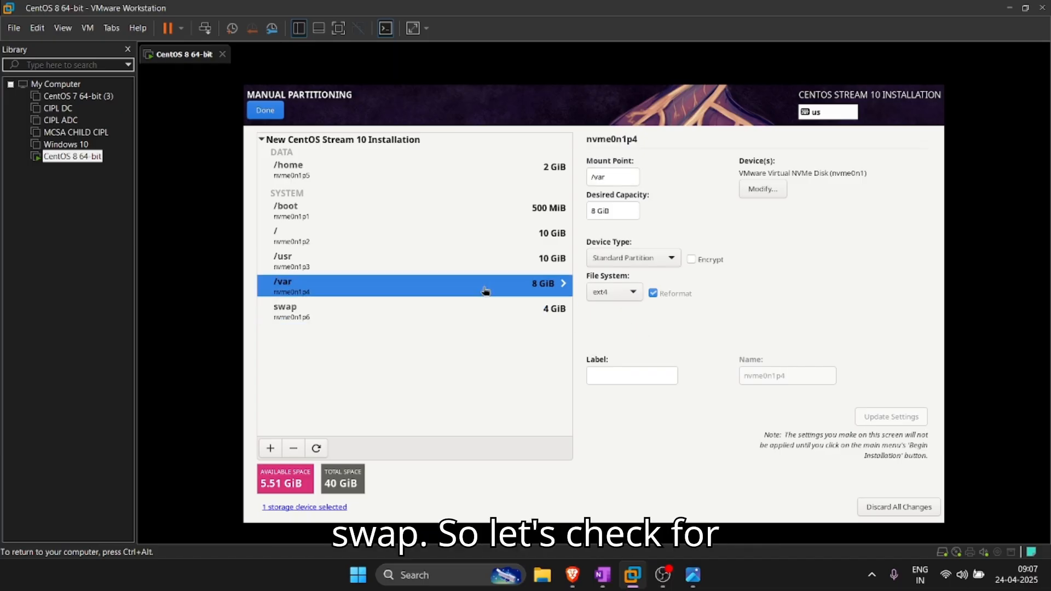
pyautogui.click(504, 259)
pyautogui.click(508, 242)
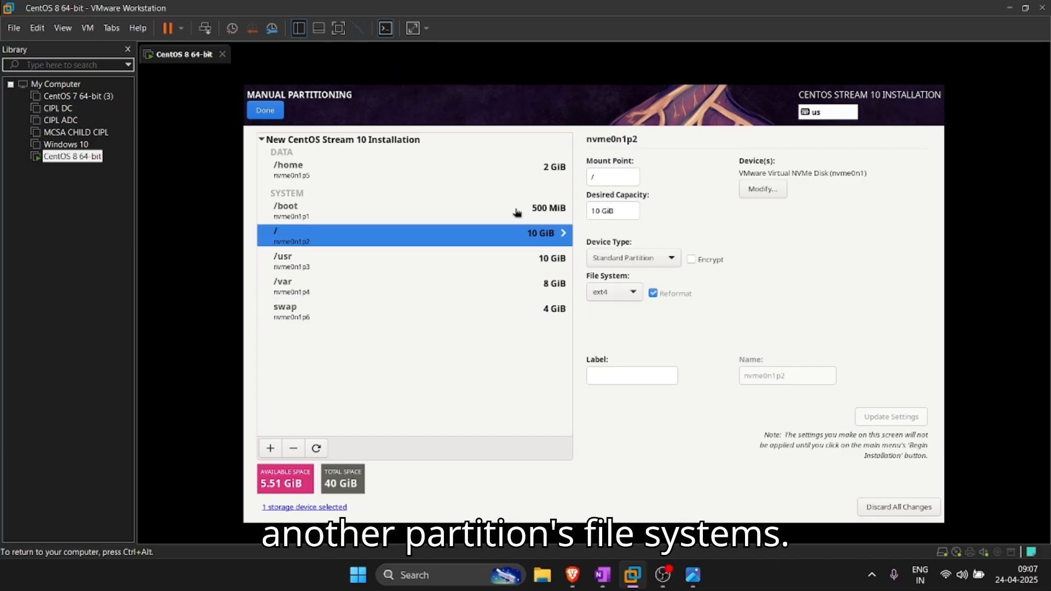
pyautogui.click(516, 212)
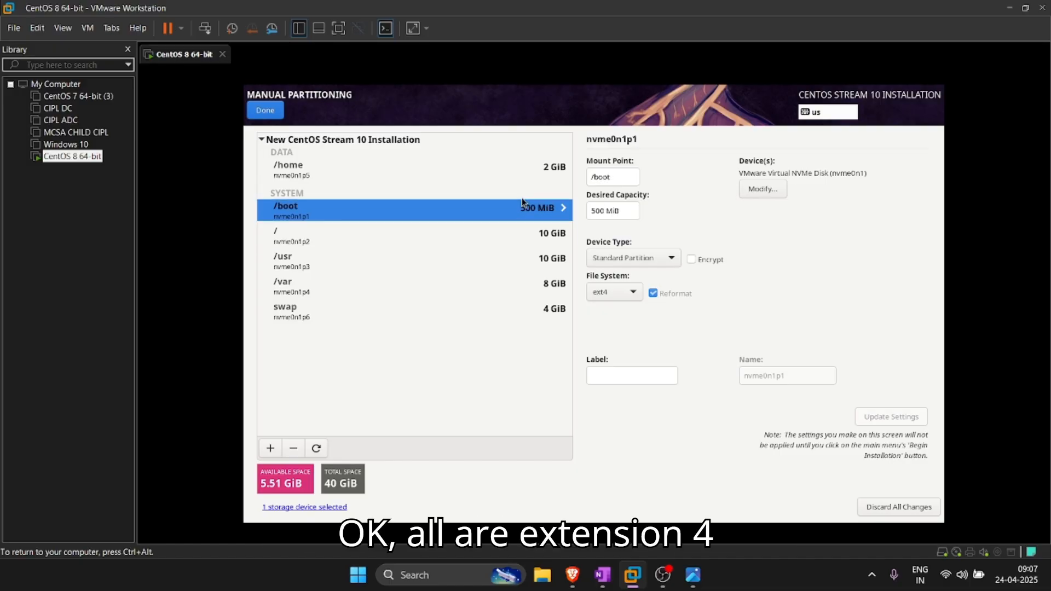
# Step: Review the settings of the /home, /boot, /, /usr and swap partitions
pyautogui.click(535, 176)
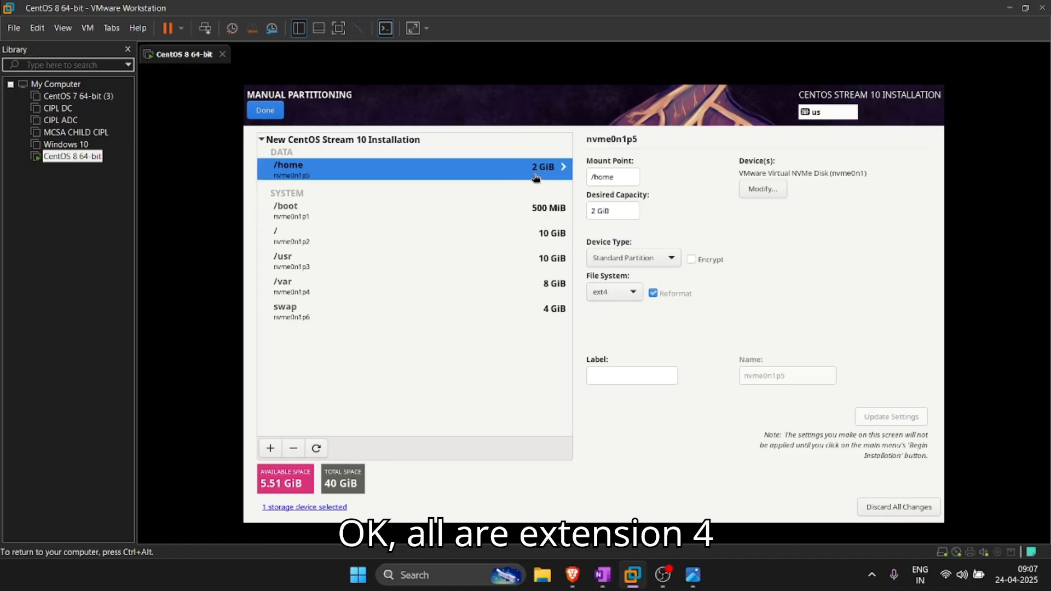
pyautogui.click(546, 216)
pyautogui.click(545, 244)
pyautogui.click(545, 263)
pyautogui.click(546, 284)
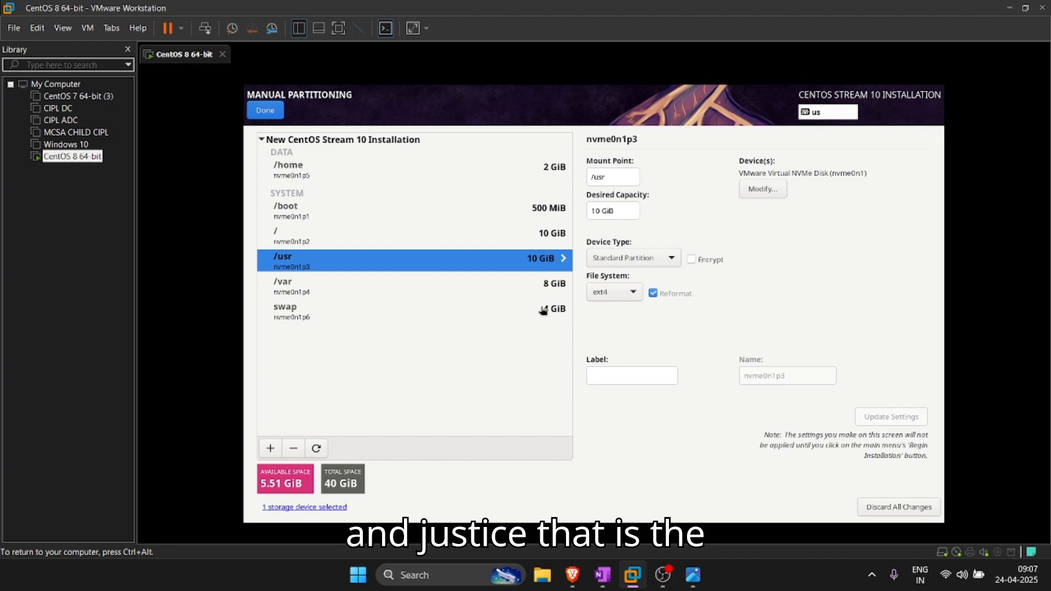
pyautogui.click(543, 316)
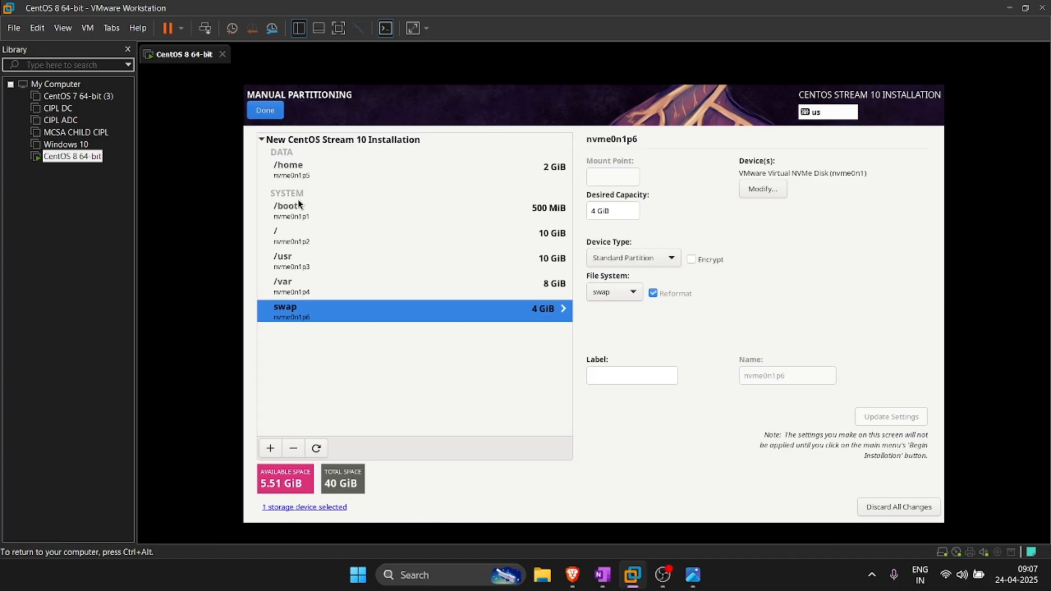
# Step: Add a 2 MiB biosboot mount point and inspect the new BIOS Boot partition
pyautogui.click(270, 448)
pyautogui.click(672, 250)
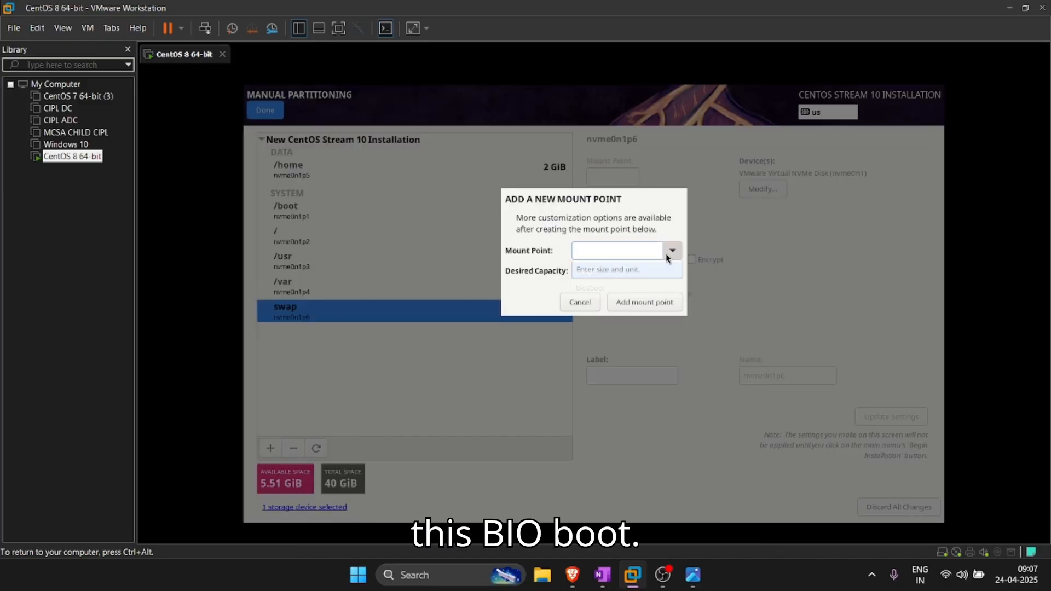
pyautogui.click(632, 292)
pyautogui.click(620, 270)
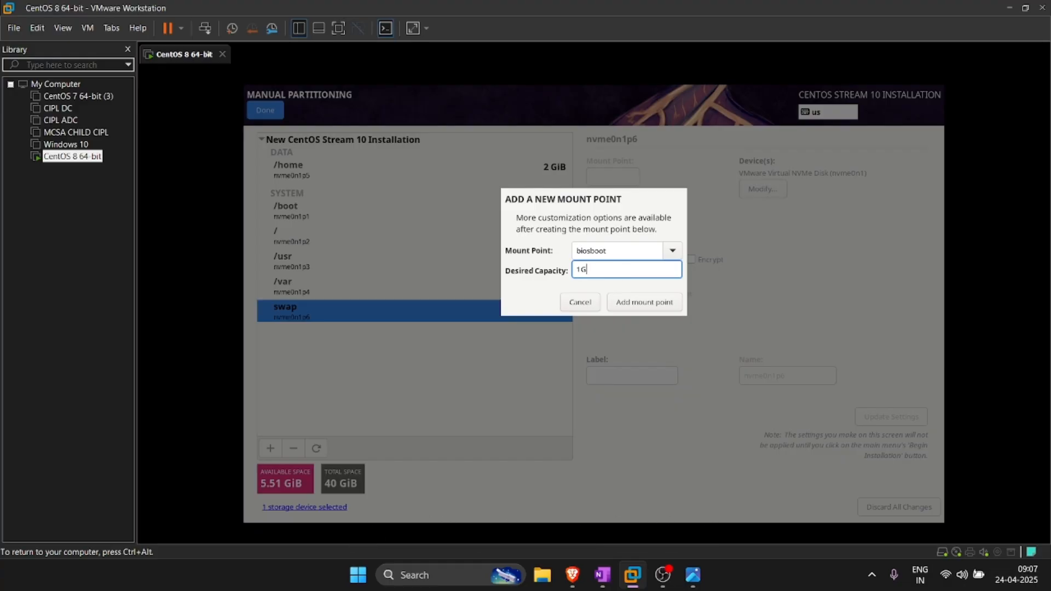
pyautogui.click(670, 306)
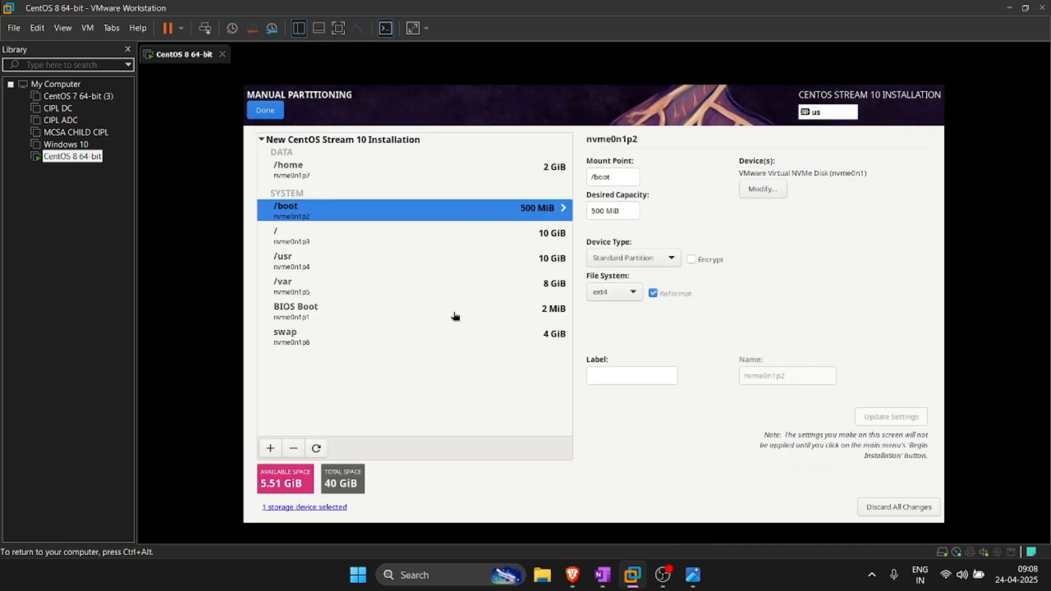
pyautogui.click(450, 317)
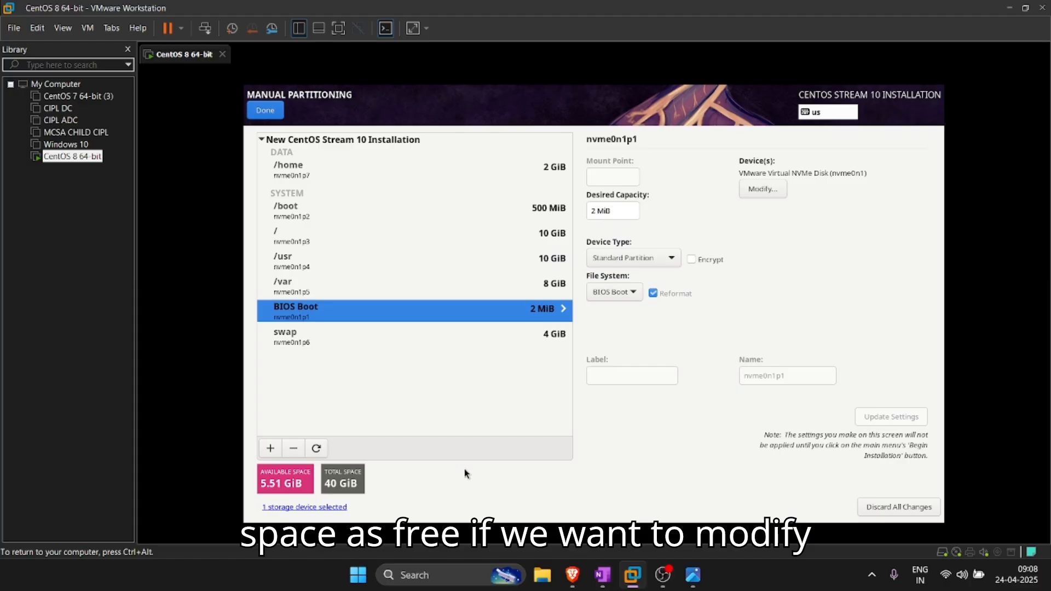
# Step: Read and dismiss the /boot under-512 MiB warning, then change /boot's capacity to 600 MiB
pyautogui.click(273, 113)
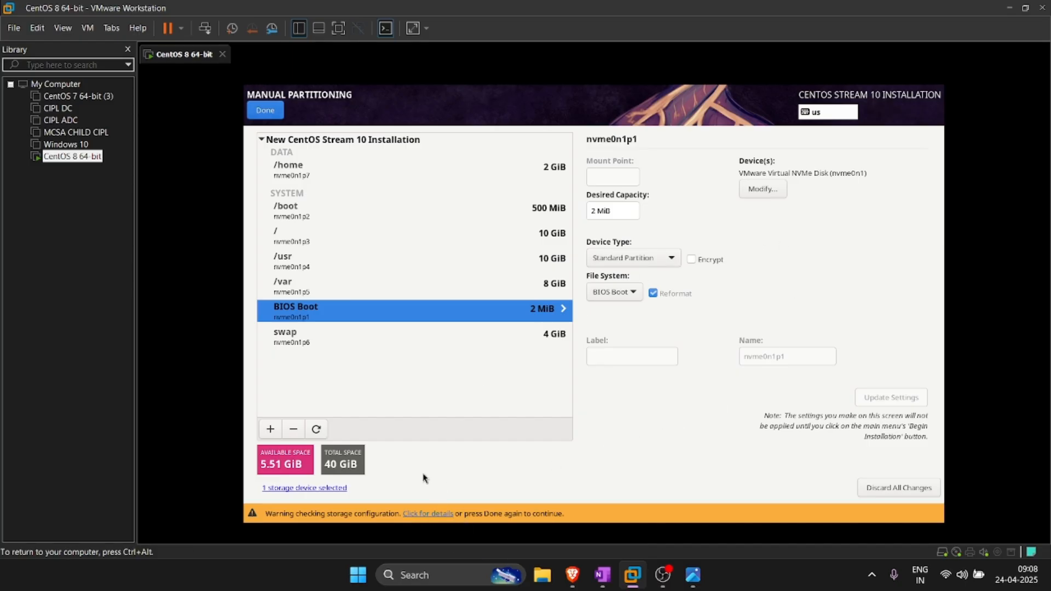
pyautogui.click(430, 514)
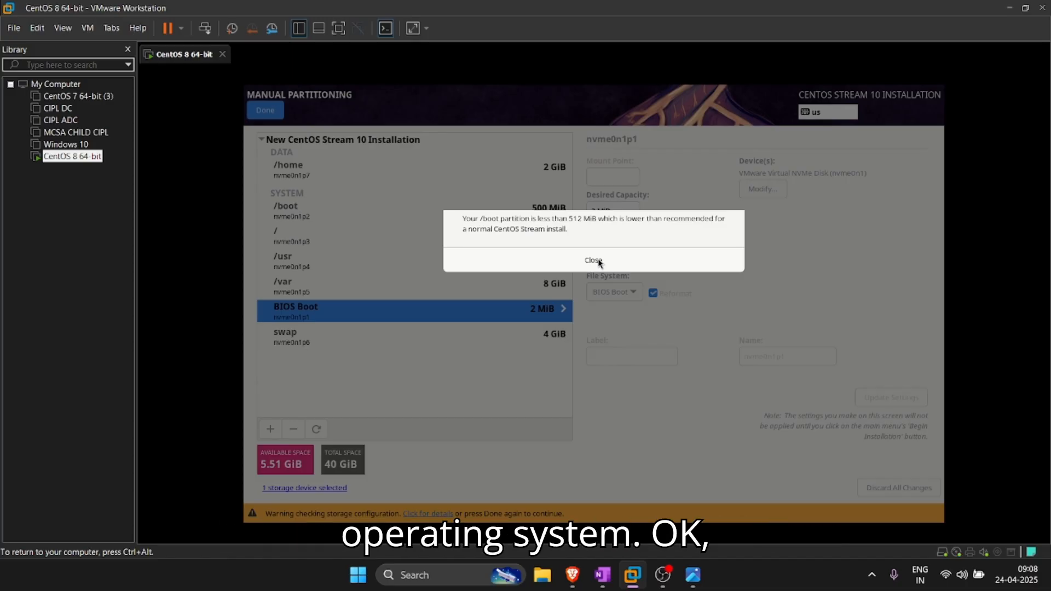
pyautogui.click(599, 262)
pyautogui.click(521, 213)
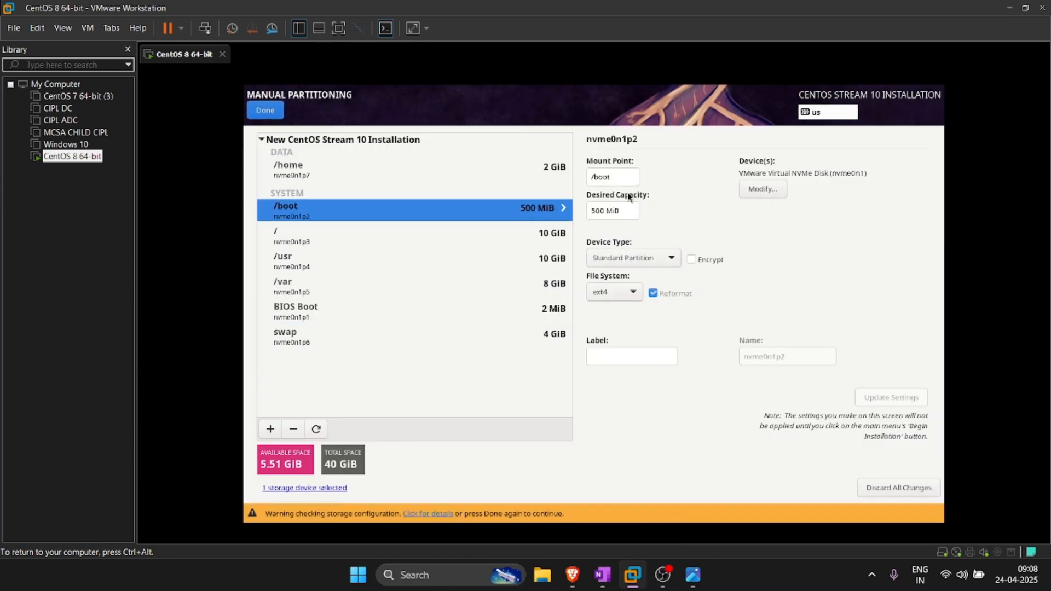
pyautogui.doubleClick(603, 212)
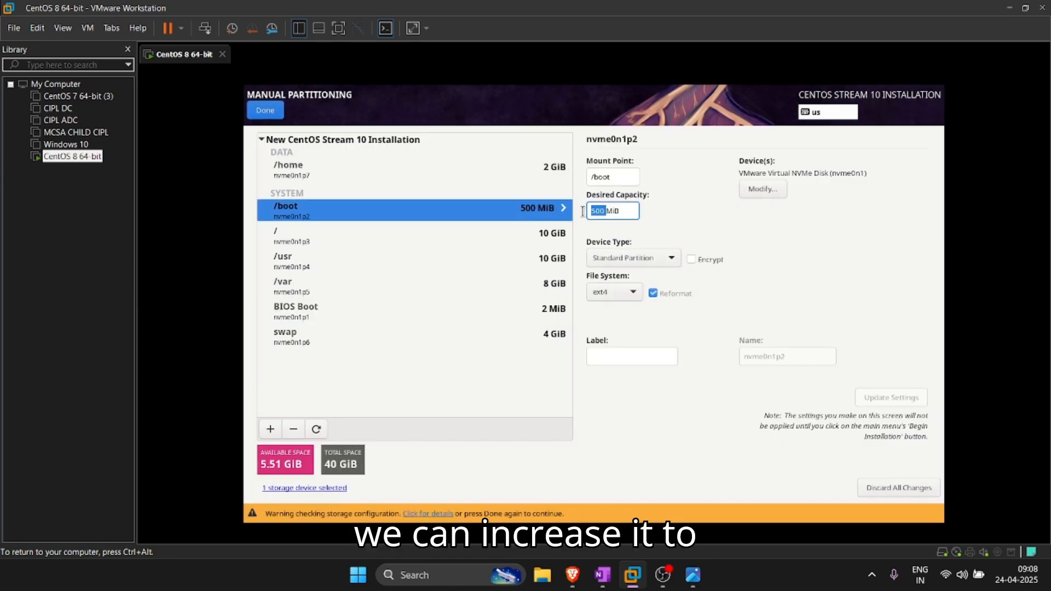
pyautogui.write('60')
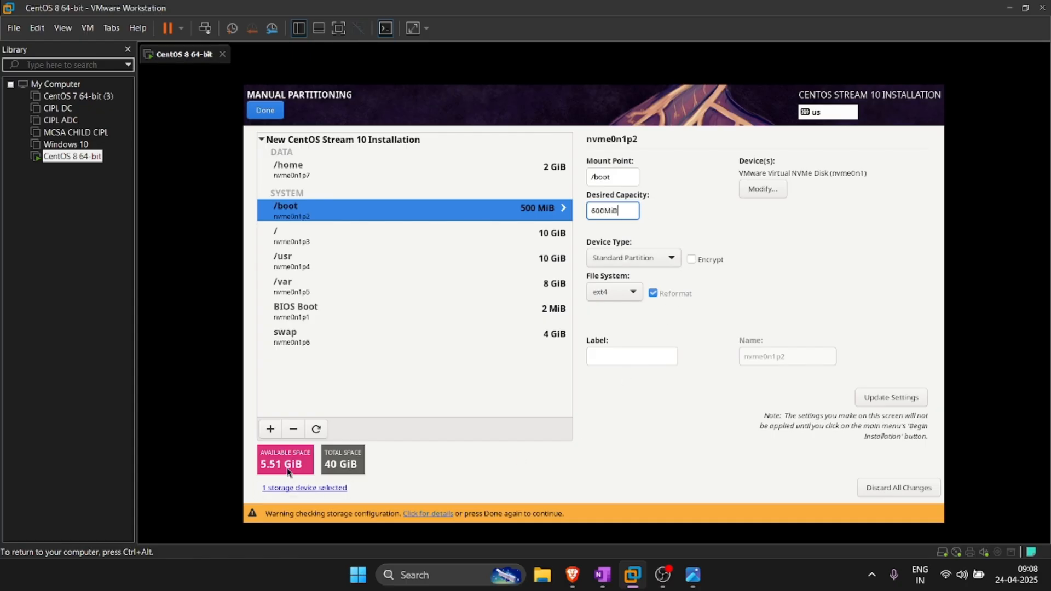
# Step: Leave manual partitioning and accept the summarized partitioning changes
pyautogui.click(269, 111)
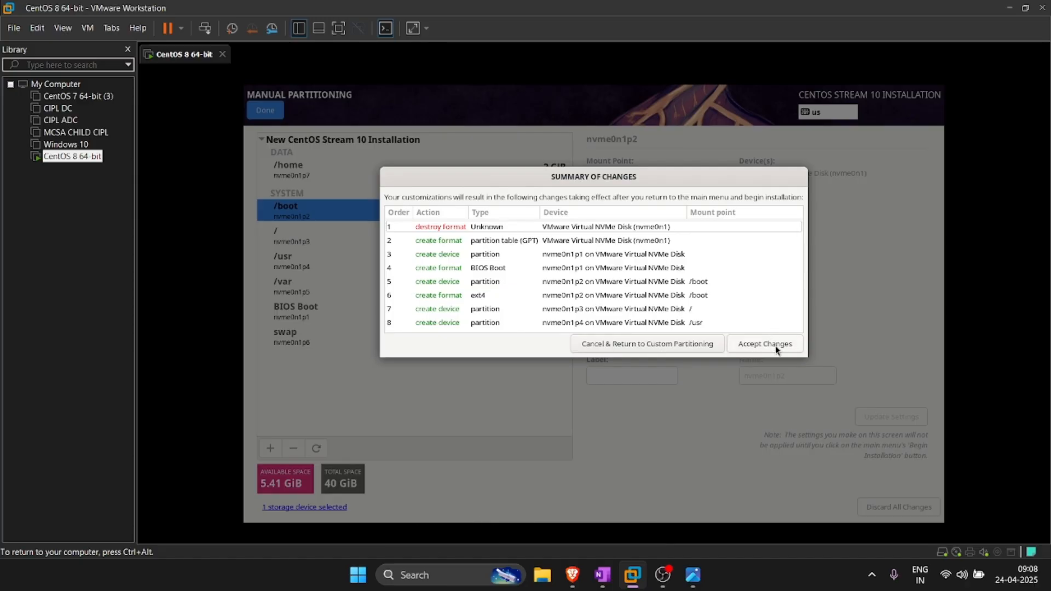
pyautogui.scroll(-3, 723, 307)
pyautogui.scroll(3, 721, 307)
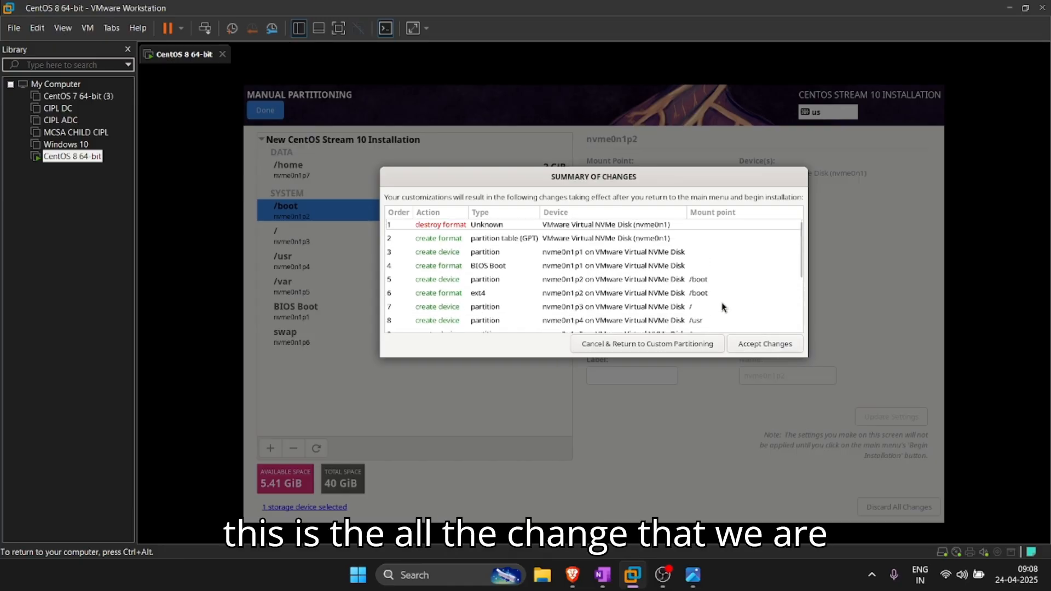
pyautogui.click(768, 350)
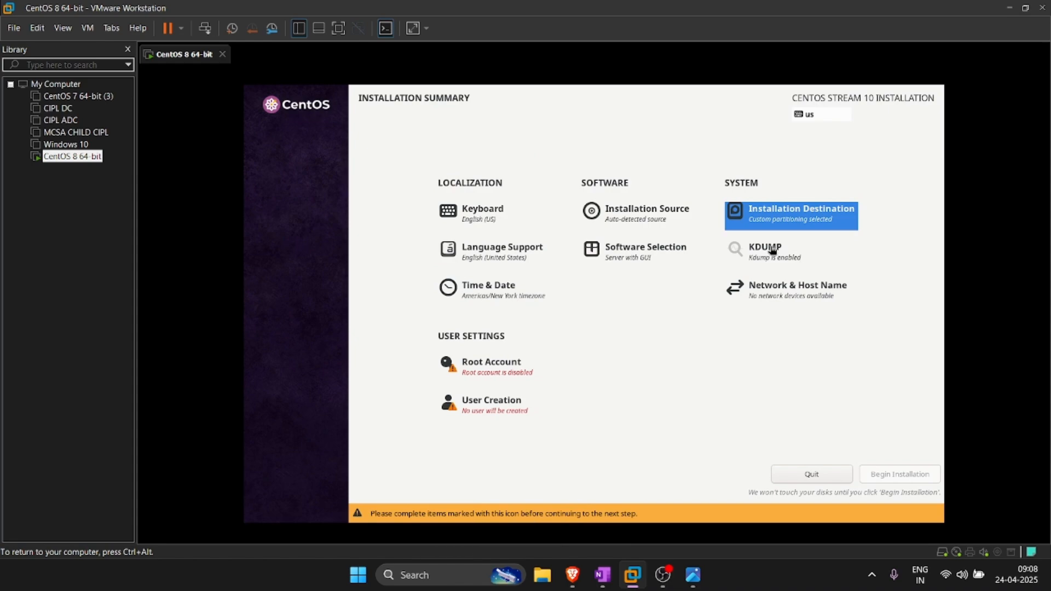
# Step: Confirm Server with GUI as the software selection and keep kdump enabled
pyautogui.click(658, 259)
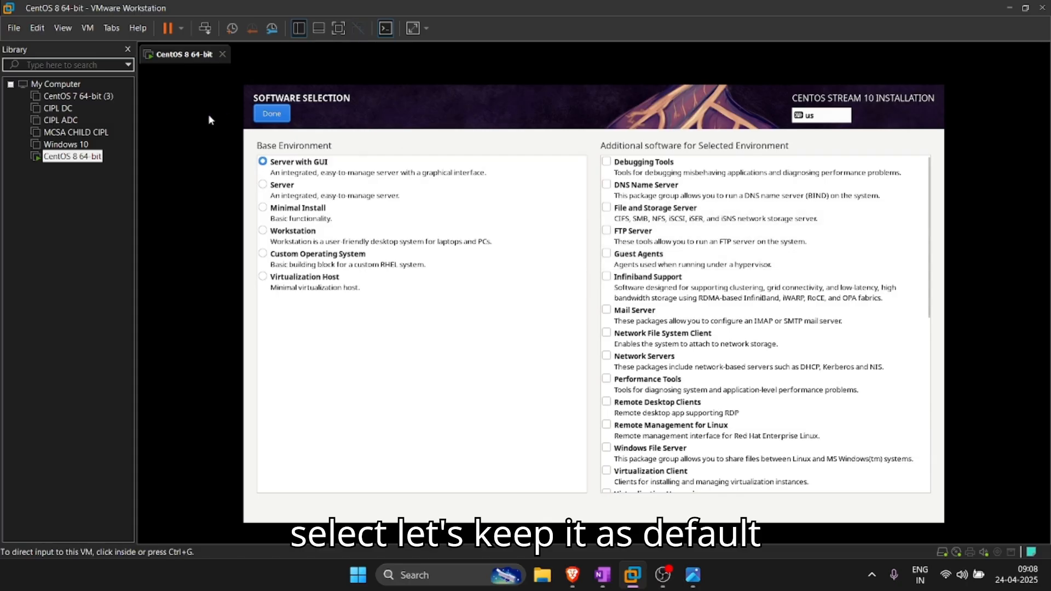
pyautogui.click(273, 167)
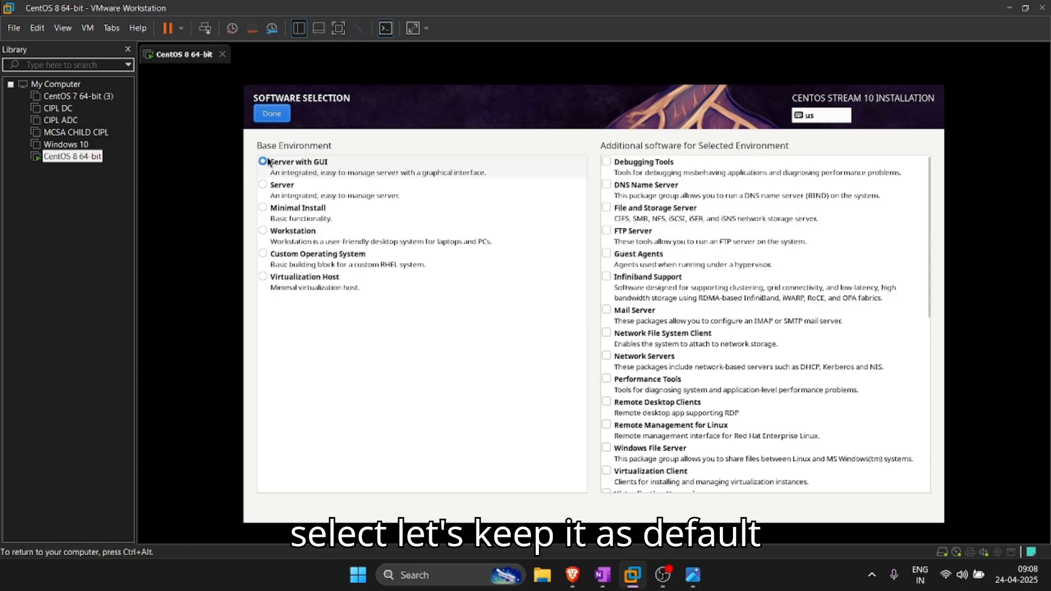
pyautogui.click(272, 114)
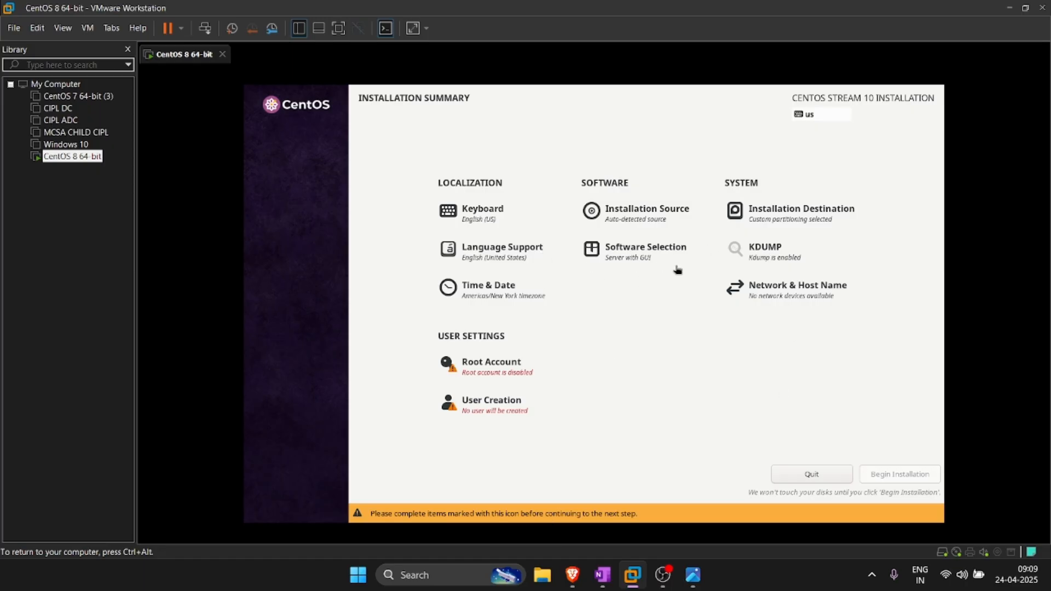
pyautogui.click(761, 247)
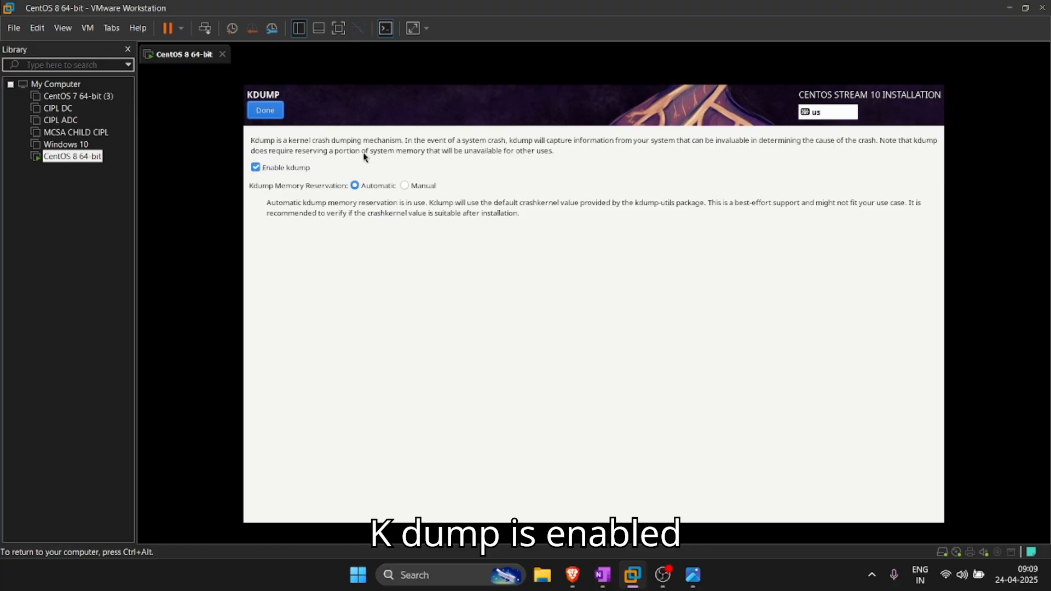
pyautogui.click(266, 111)
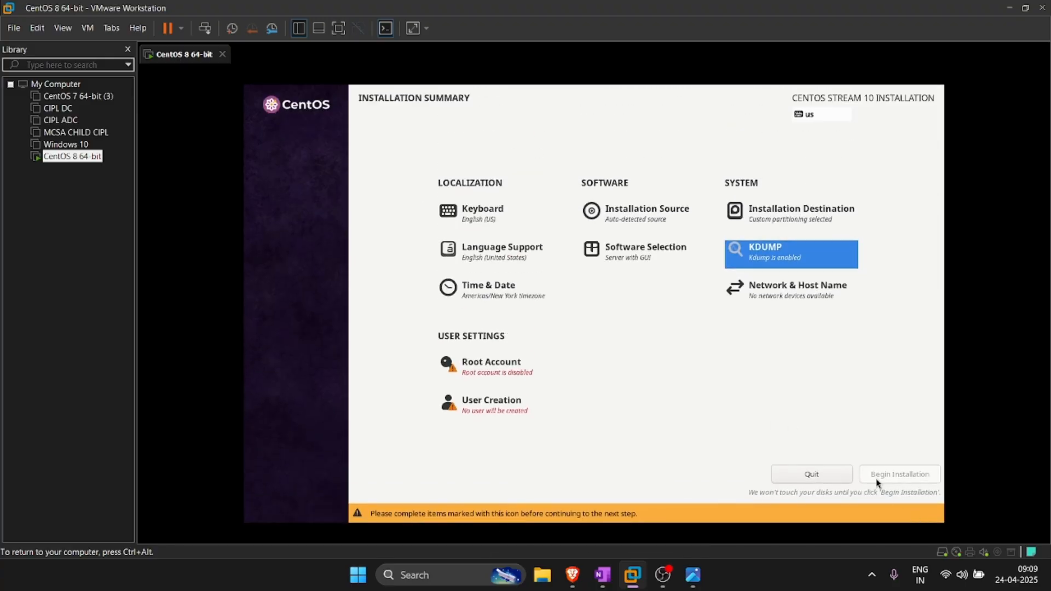
# Step: Set the Time & Date region to Asia and the city to Kolkata
pyautogui.click(491, 289)
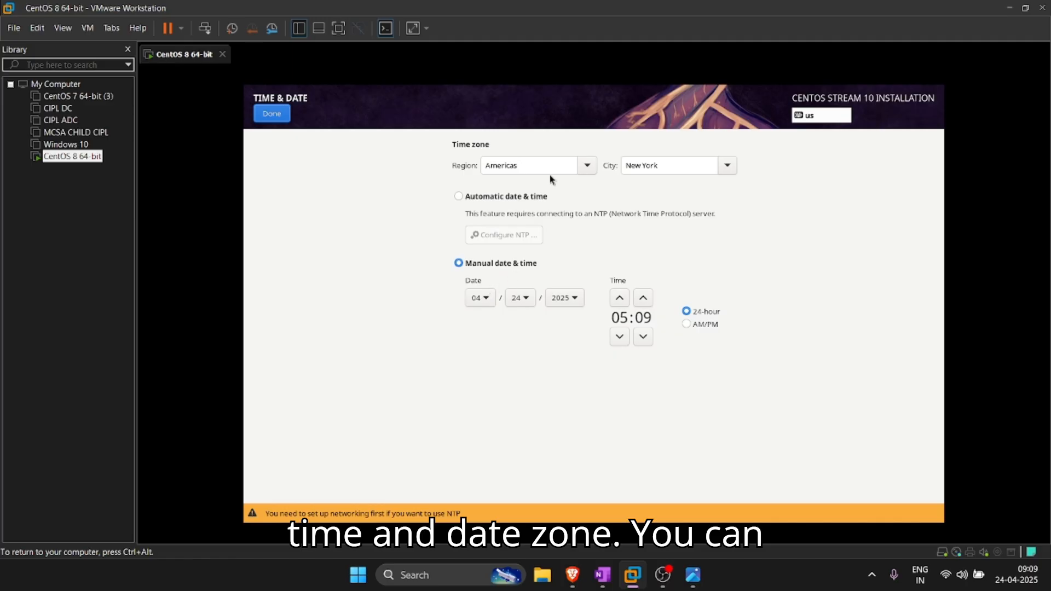
pyautogui.click(588, 168)
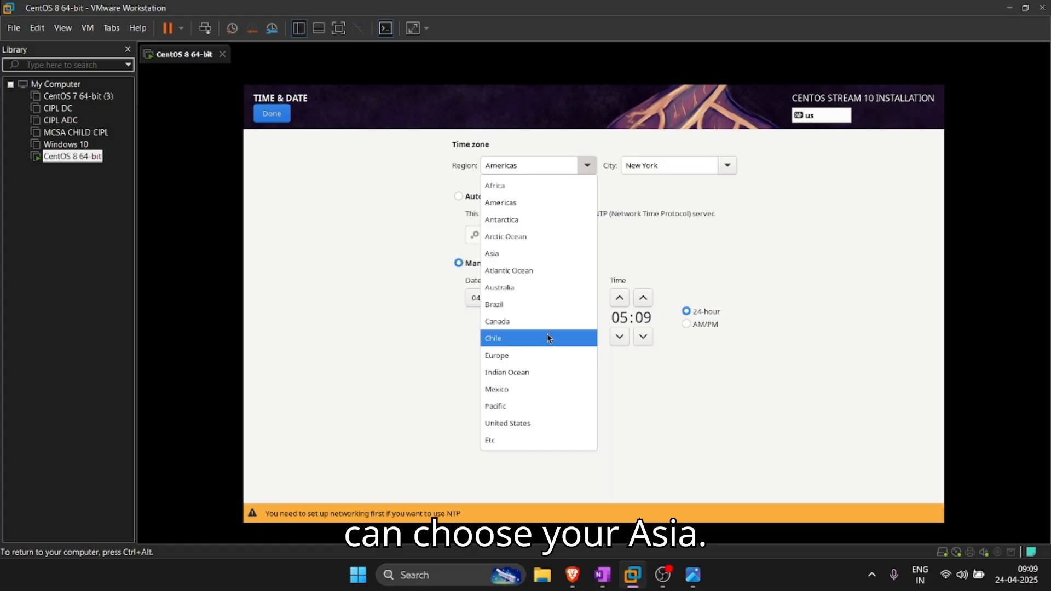
pyautogui.click(523, 255)
pyautogui.click(732, 166)
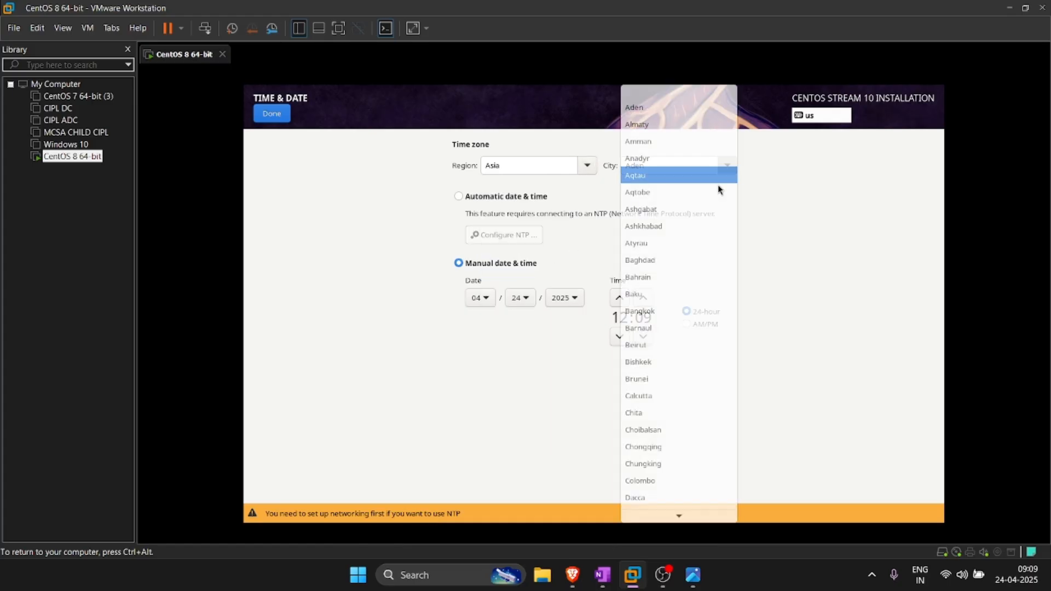
pyautogui.scroll(-5, 668, 376)
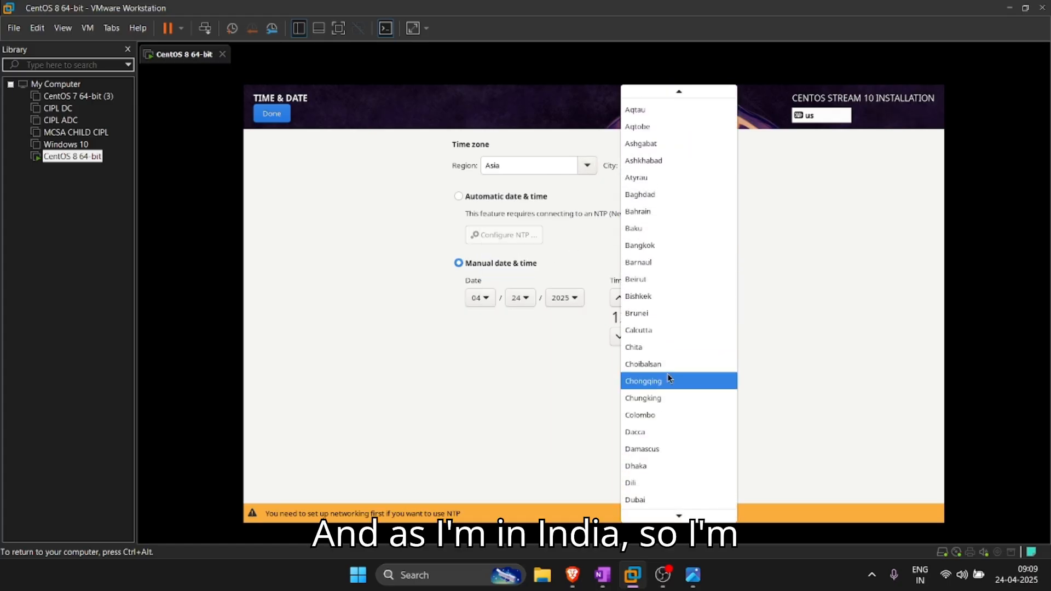
pyautogui.scroll(-3, 668, 379)
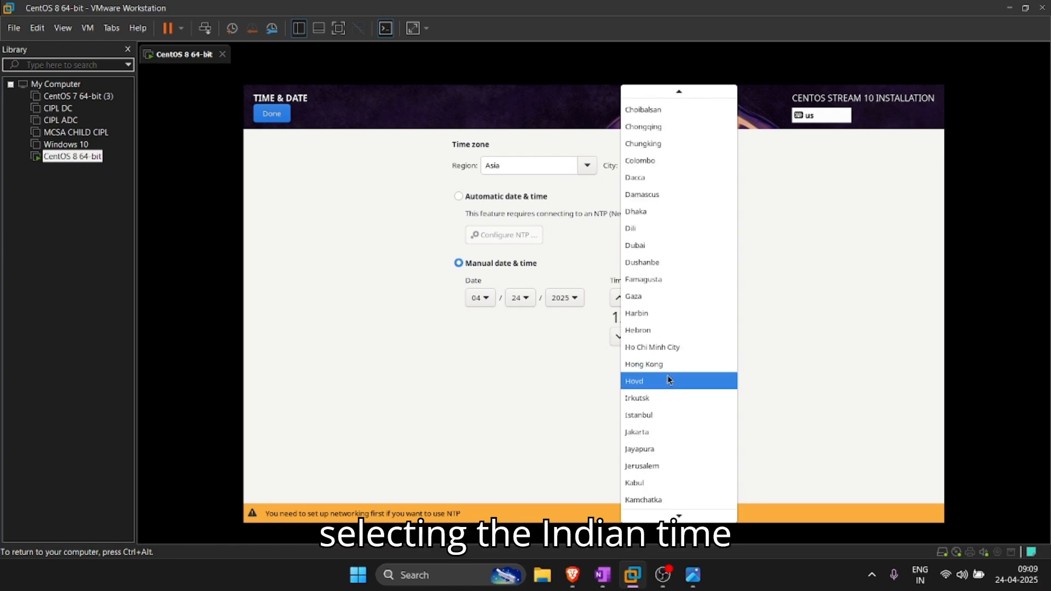
pyautogui.scroll(-1, 668, 380)
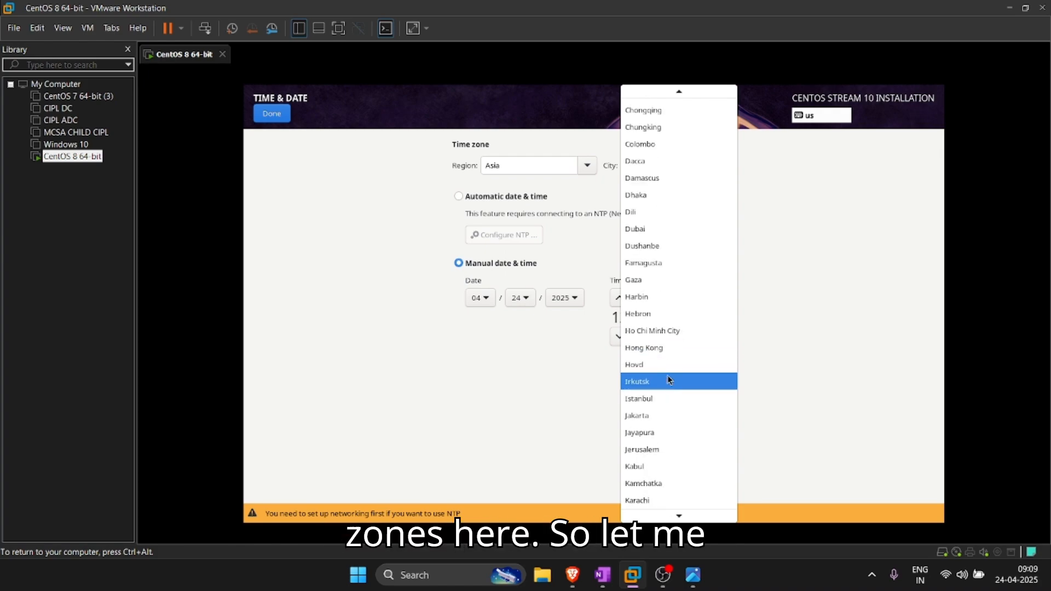
pyautogui.scroll(-3, 668, 377)
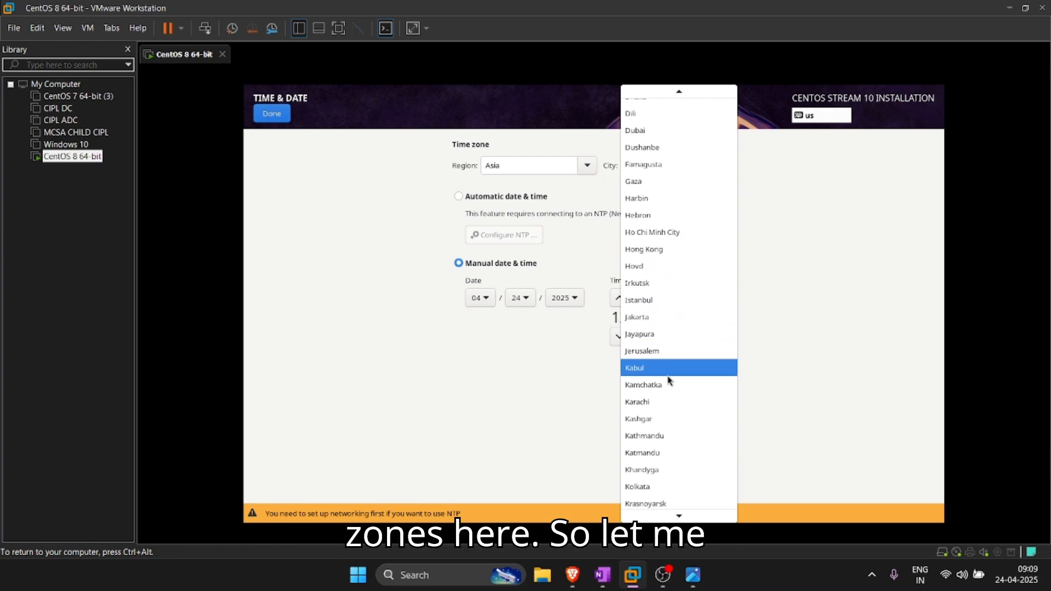
pyautogui.scroll(1, 675, 257)
pyautogui.scroll(-1, 679, 275)
pyautogui.scroll(-1, 678, 276)
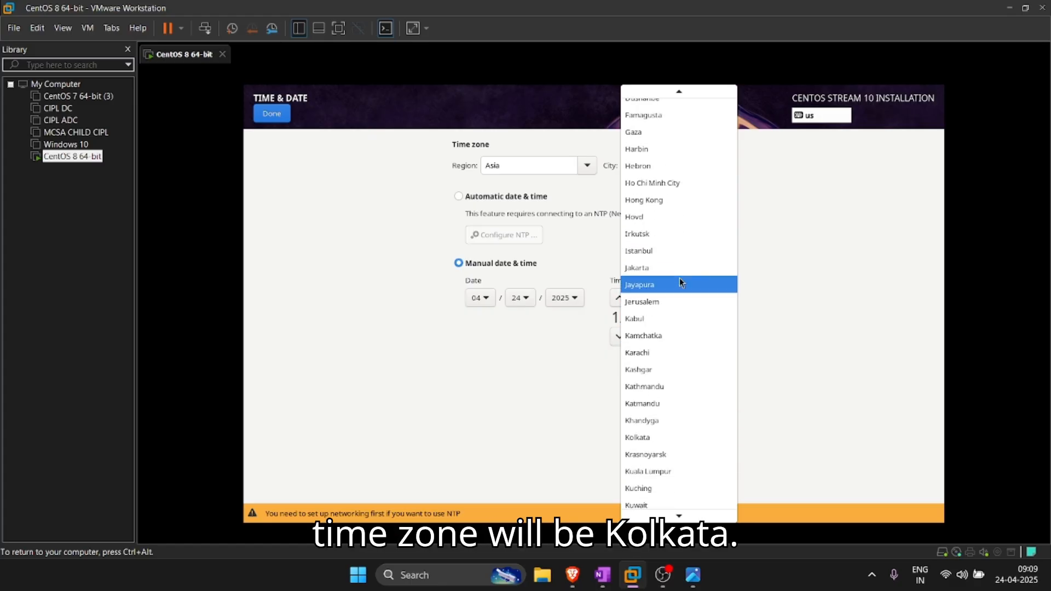
pyautogui.scroll(-1, 657, 438)
pyautogui.click(656, 387)
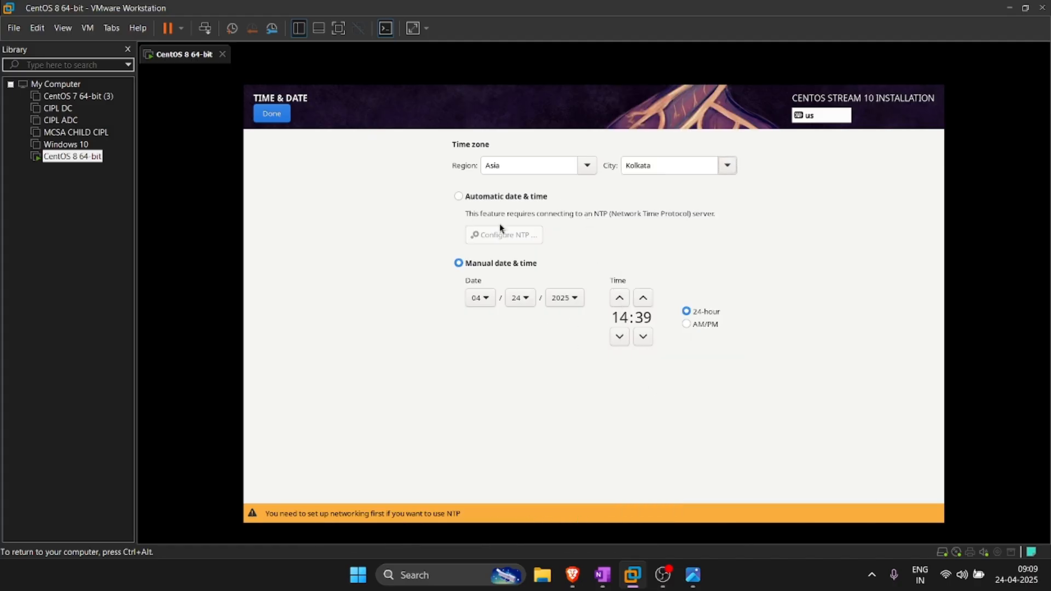
pyautogui.click(277, 114)
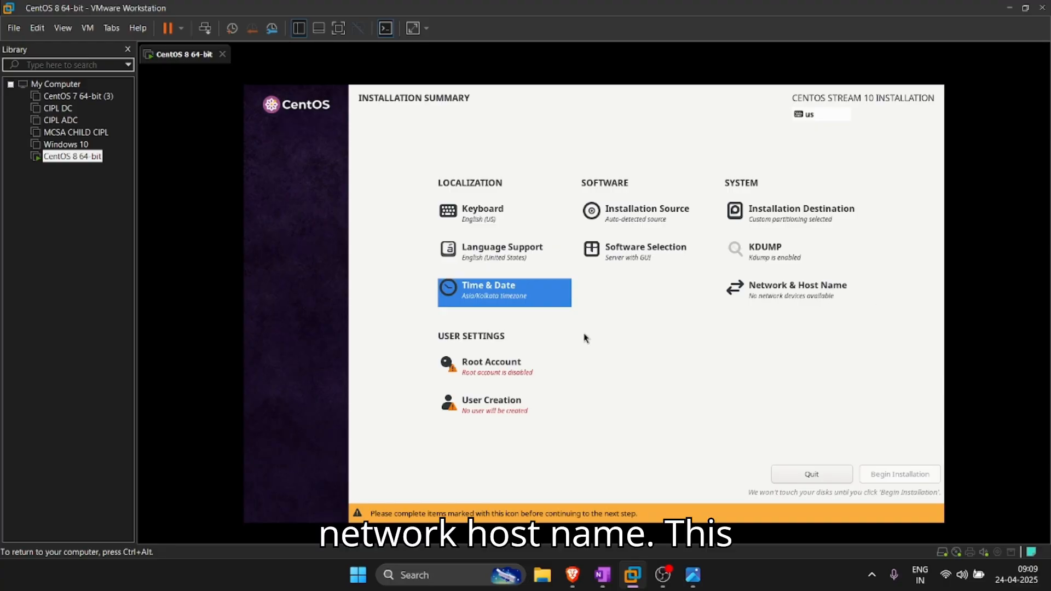
# Step: Enable the root account, enter and confirm a root password, then recheck the setting
pyautogui.click(468, 368)
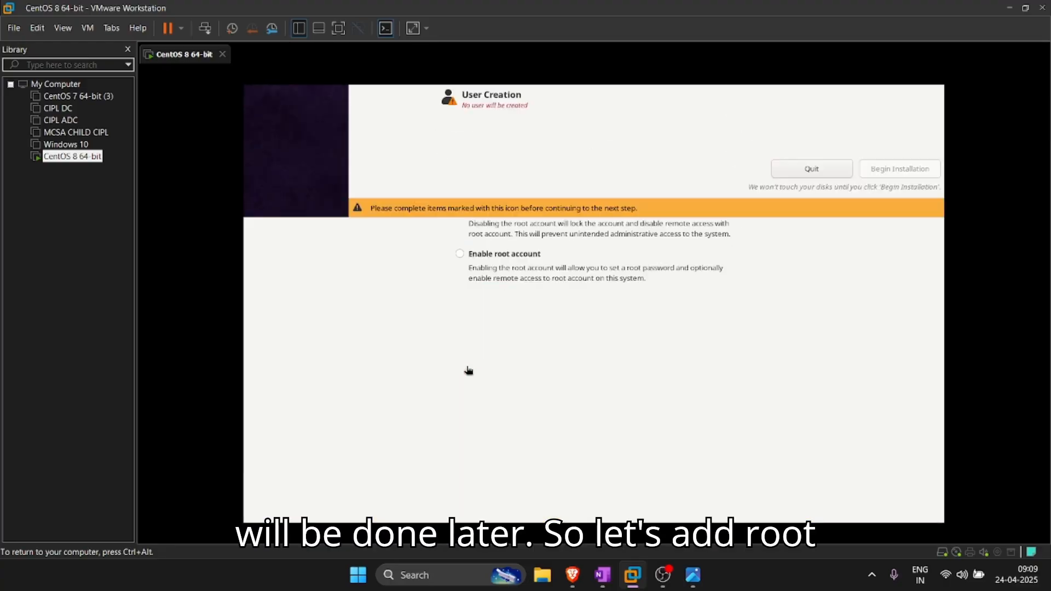
pyautogui.click(504, 255)
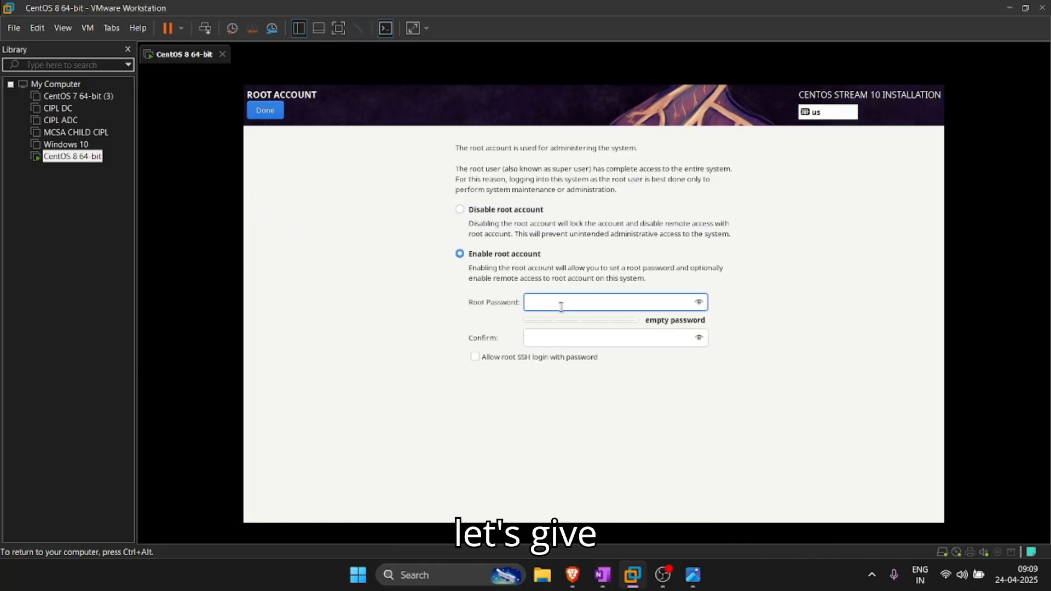
pyautogui.write('123456')
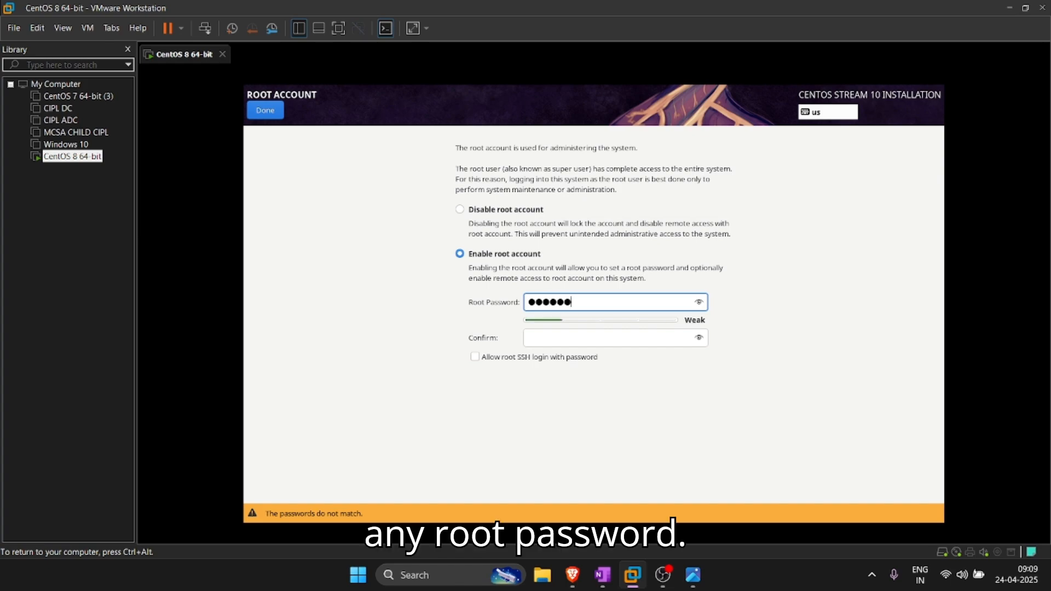
pyautogui.press('BackSpace')
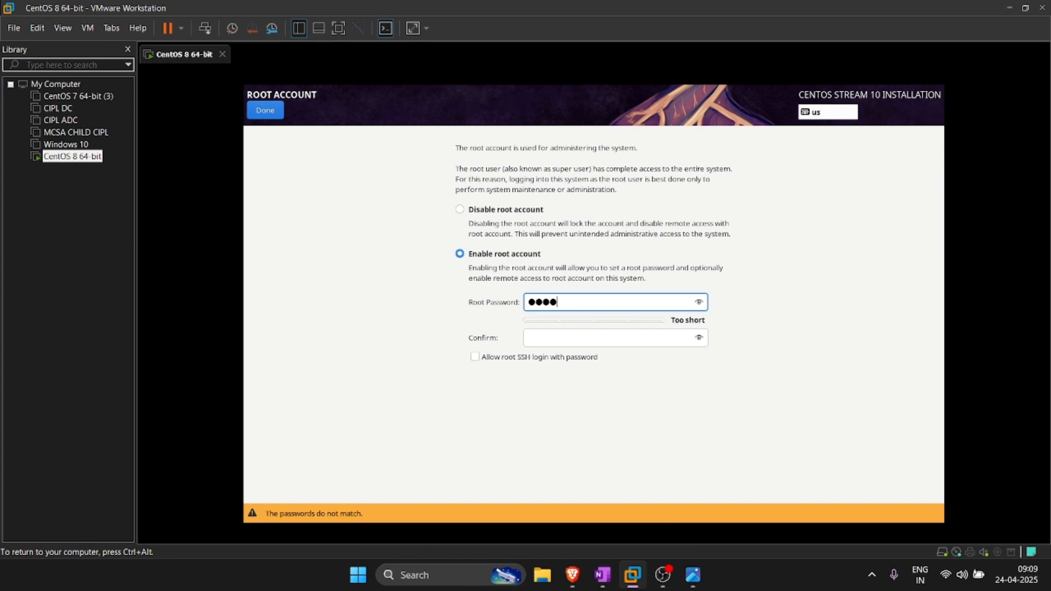
pyautogui.press('BackSpace')
pyautogui.press('BackSpace')
pyautogui.press('BackSpace')
pyautogui.press('BackSpace')
pyautogui.press('BackSpace')
pyautogui.write('•••••••••••')
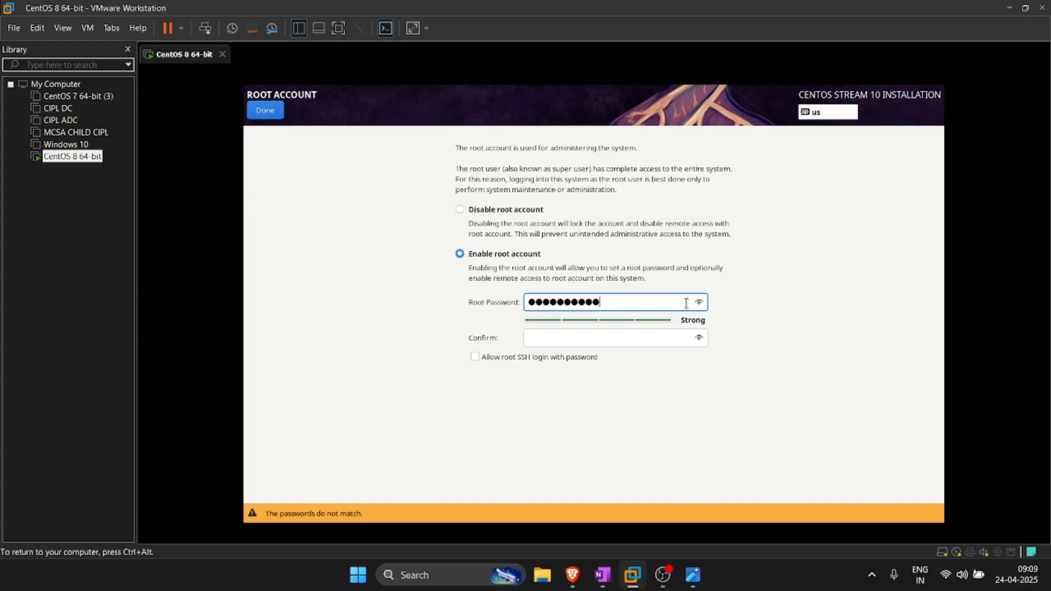
pyautogui.moveTo(606, 297); pyautogui.dragTo(515, 304)
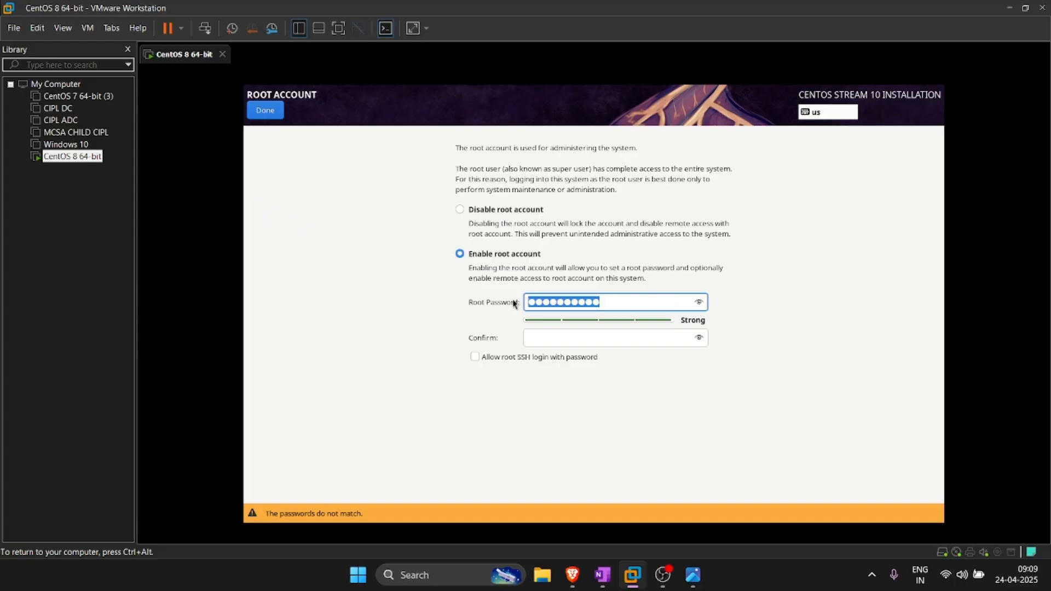
pyautogui.write('••••••')
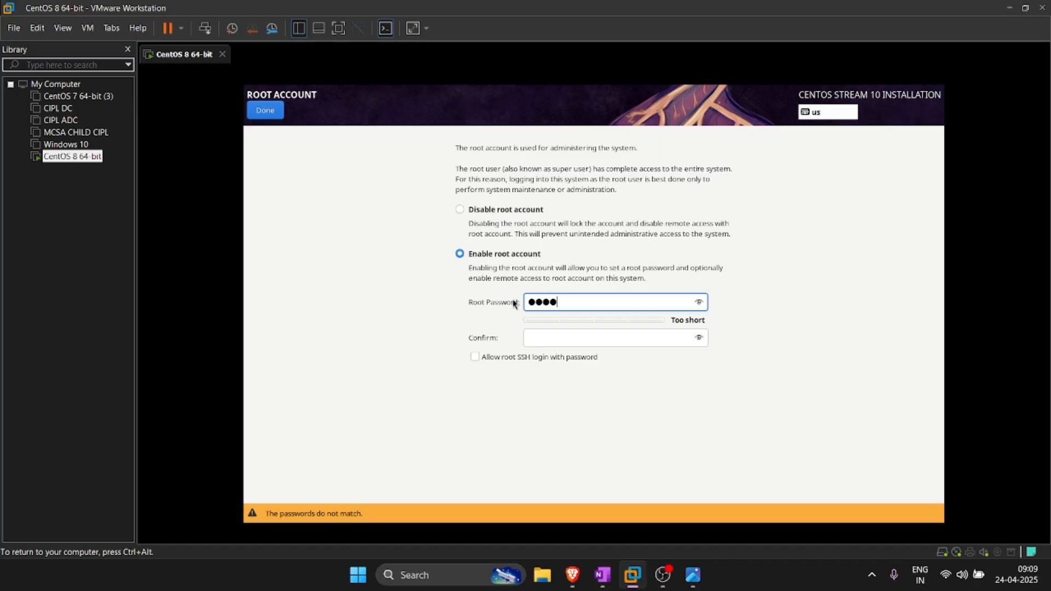
pyautogui.write('•••')
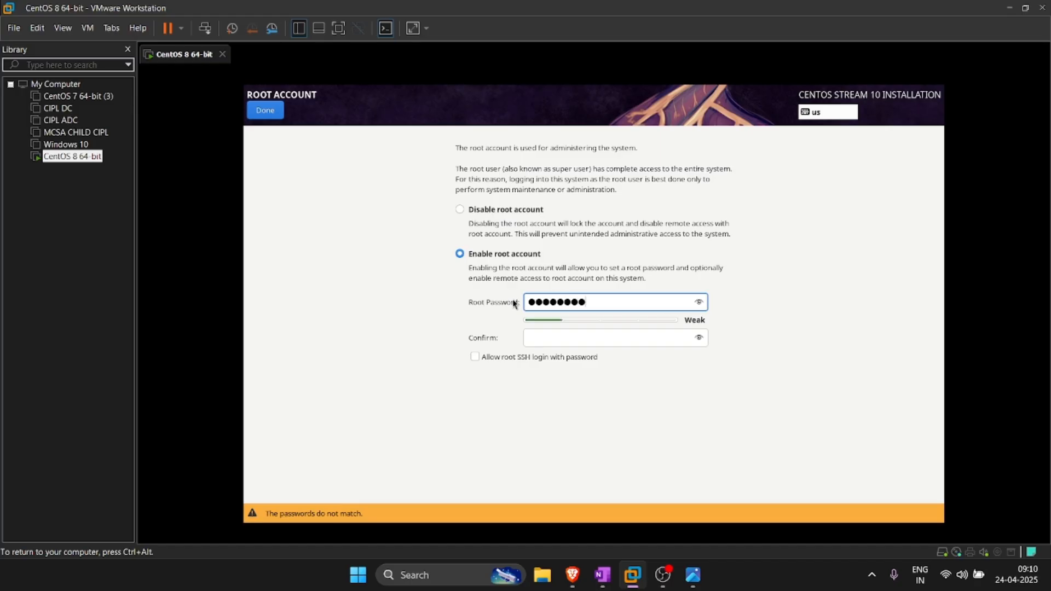
pyautogui.write('•')
pyautogui.click(556, 338)
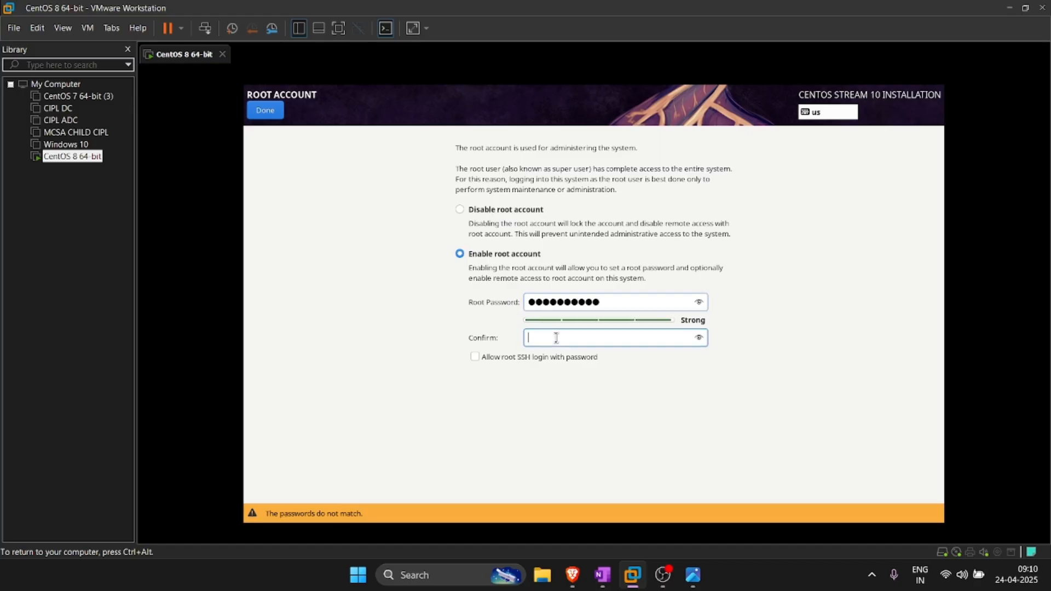
pyautogui.write('•••••')
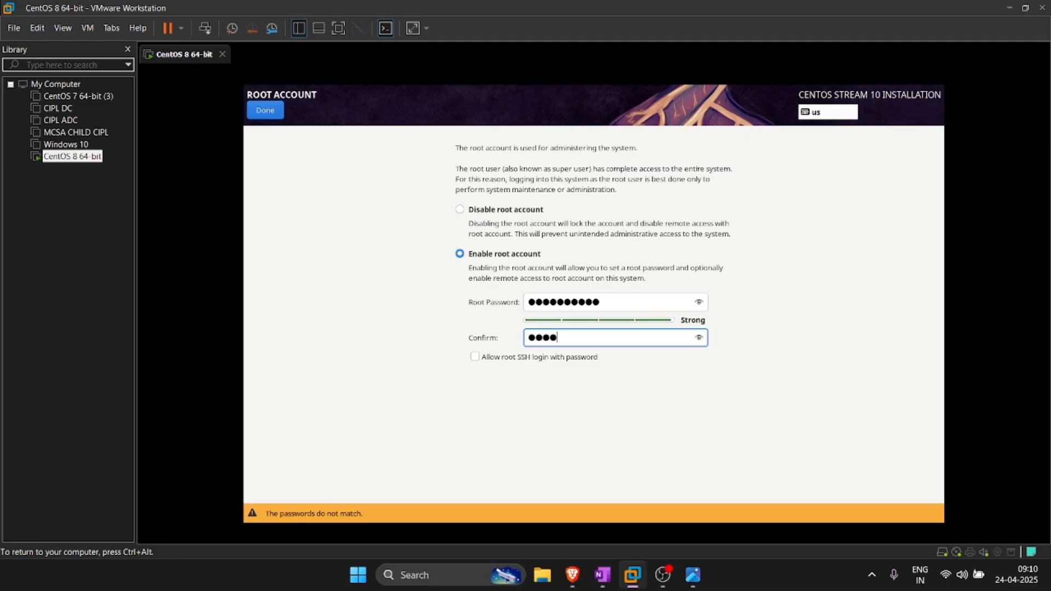
pyautogui.write('•••••')
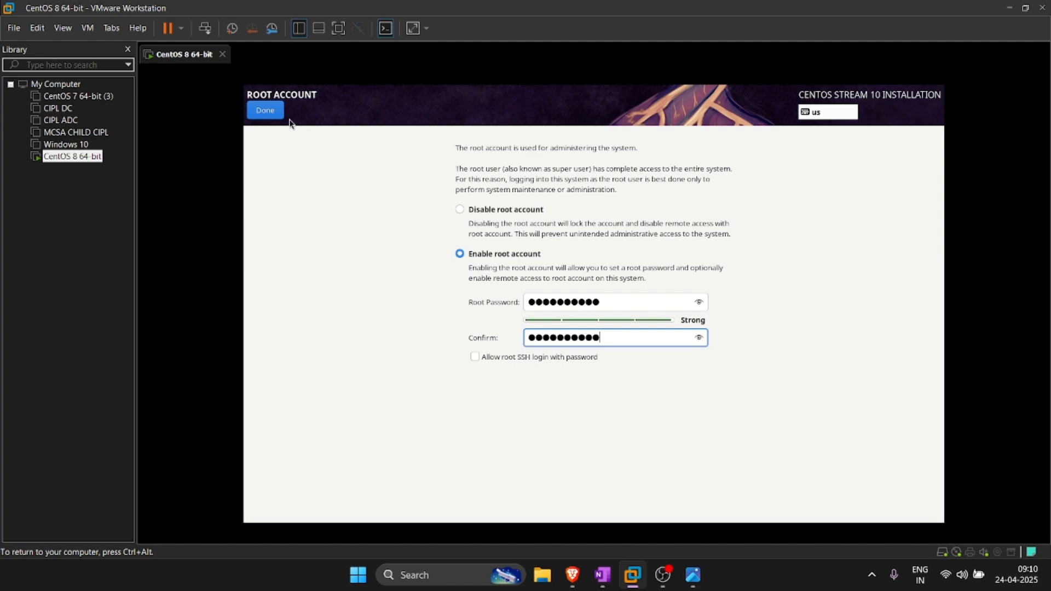
pyautogui.click(266, 111)
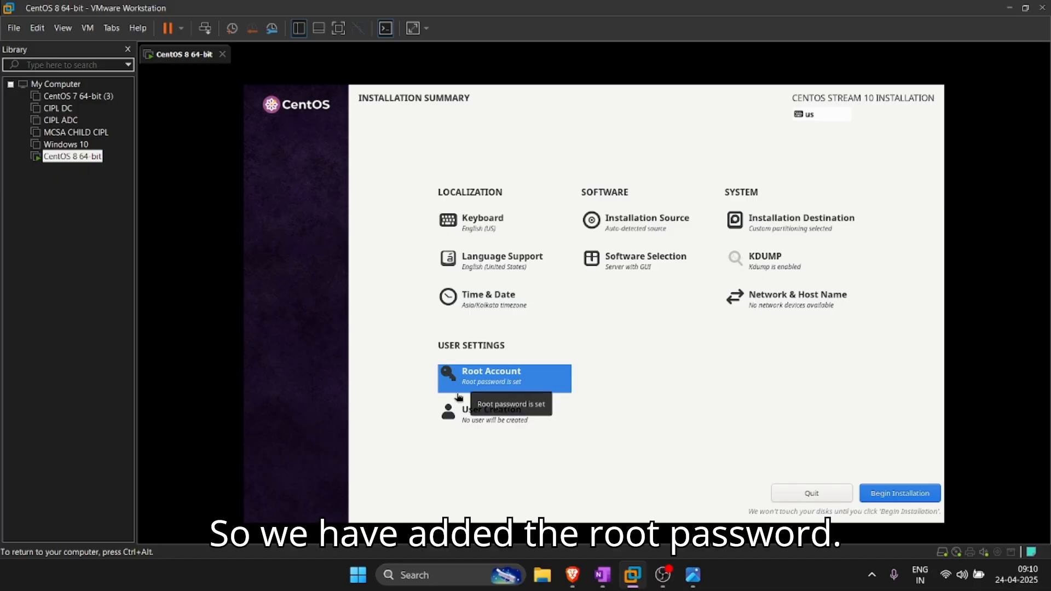
pyautogui.click(485, 383)
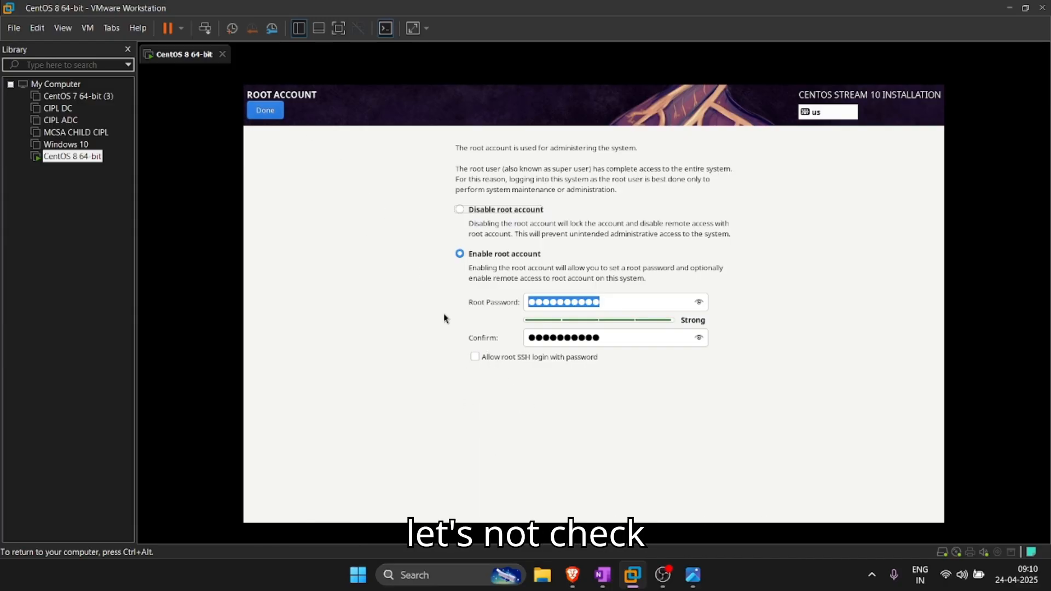
pyautogui.click(265, 110)
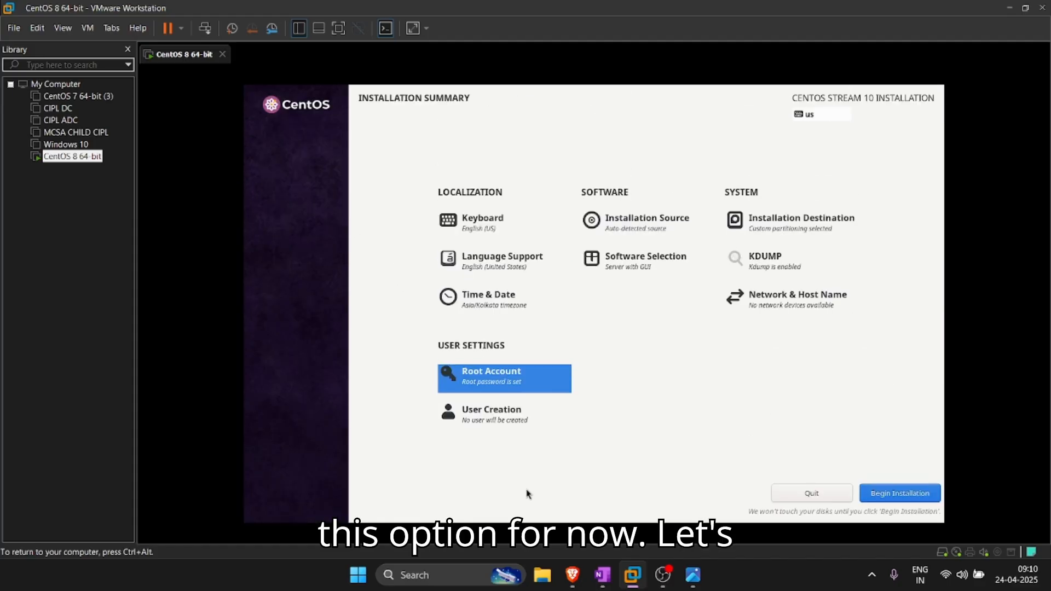
# Step: Create a user by entering the full name, then setting and confirming a password
pyautogui.click(484, 409)
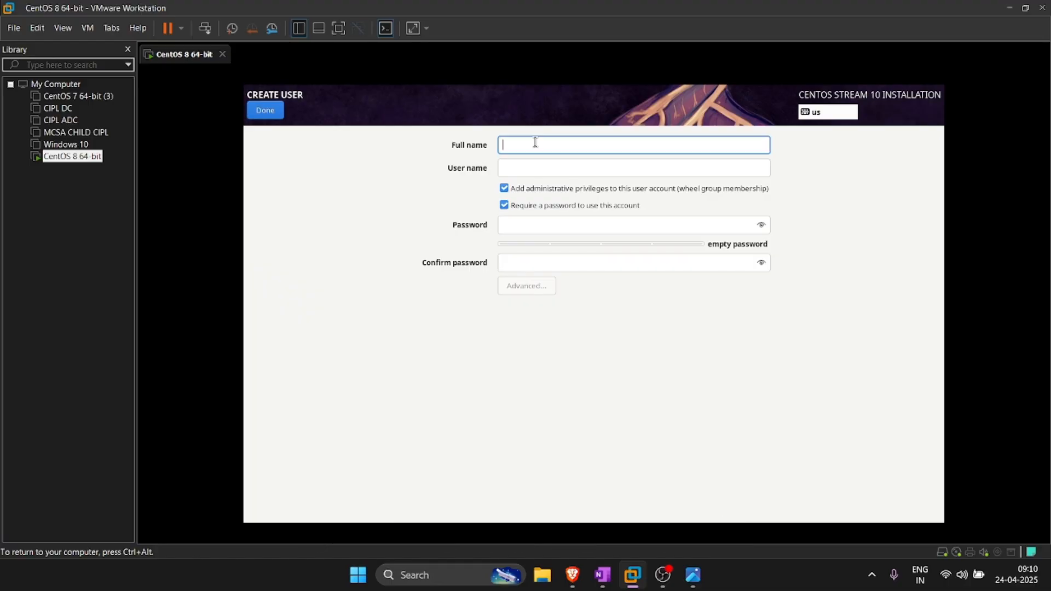
pyautogui.write('Jatin')
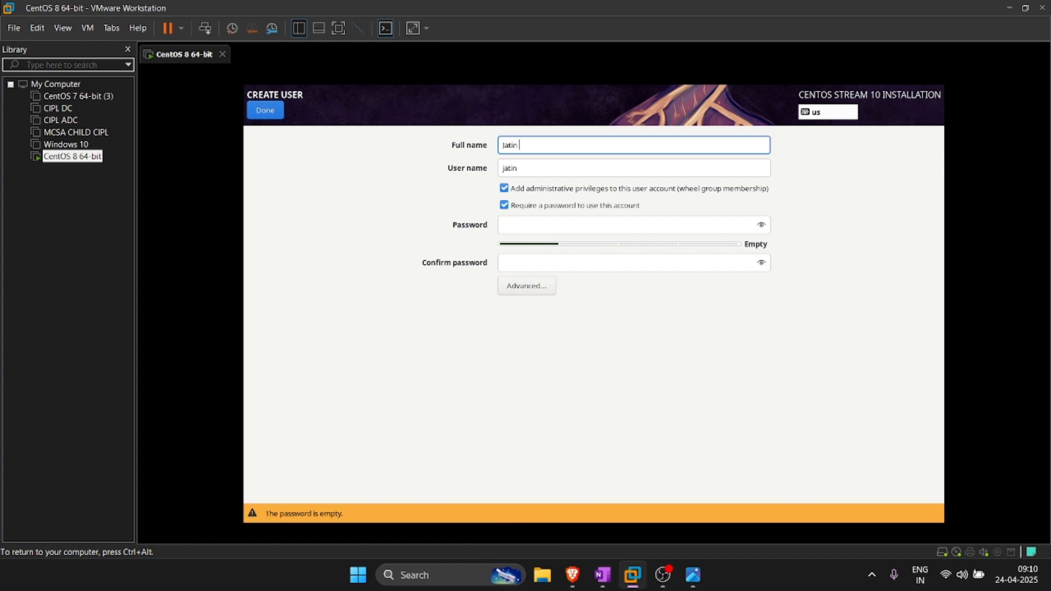
pyautogui.write(' Choudha')
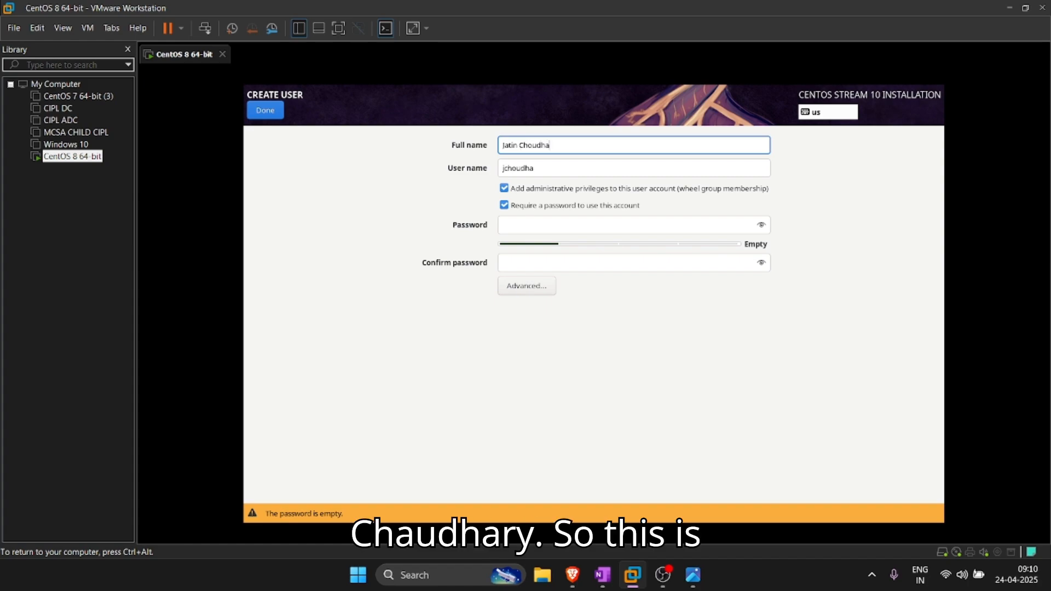
pyautogui.write('ry')
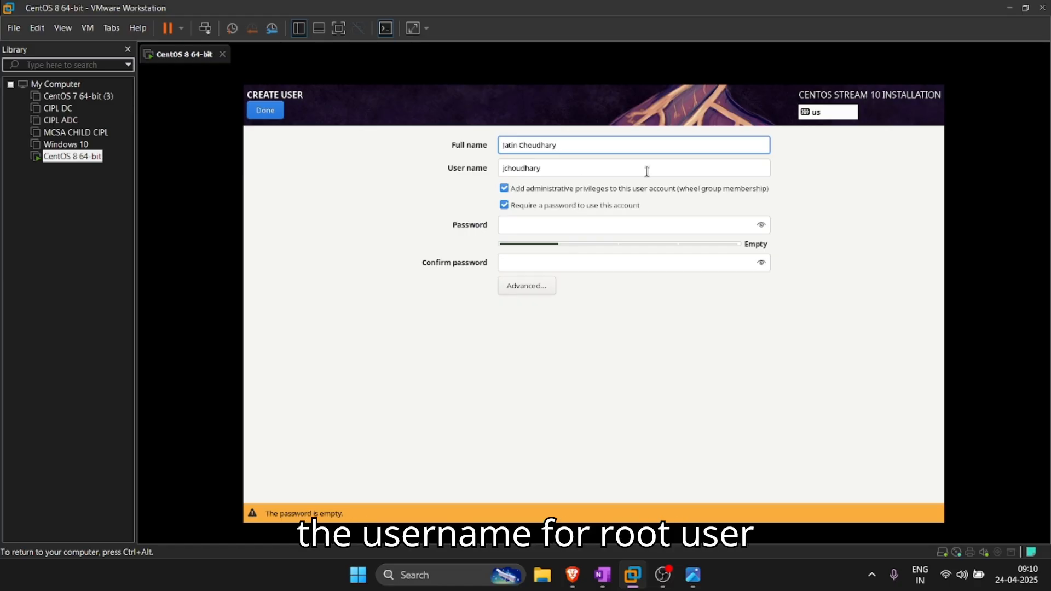
pyautogui.click(559, 223)
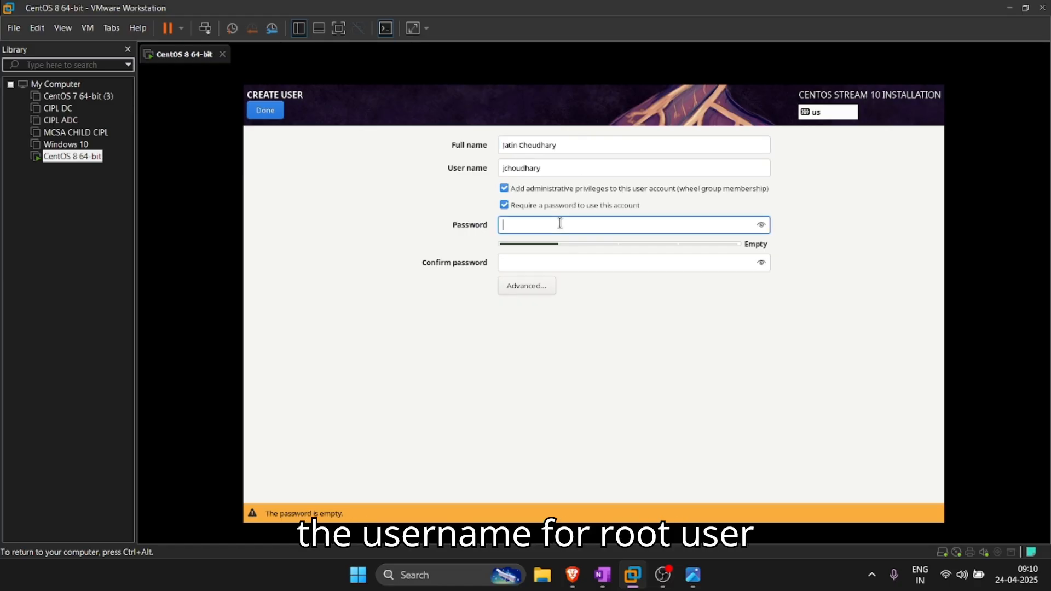
pyautogui.write('1234567890')
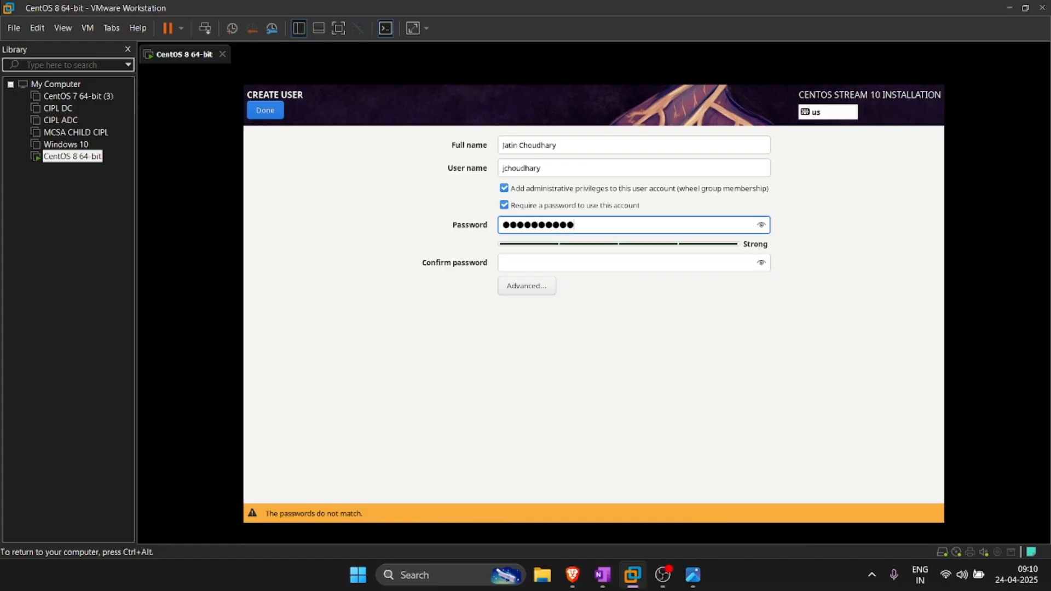
pyautogui.click(642, 266)
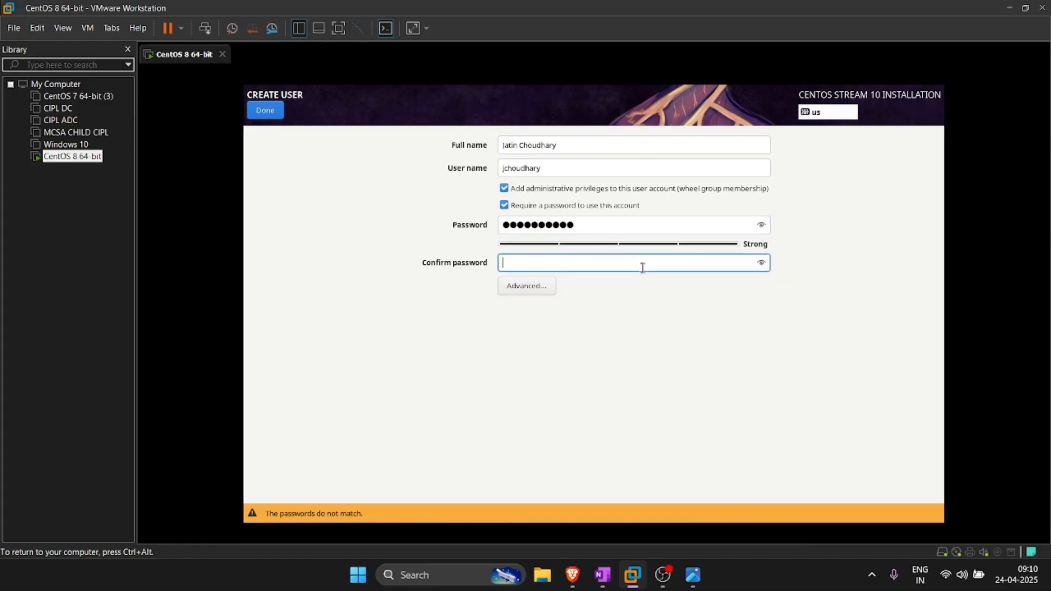
pyautogui.write('1234567890')
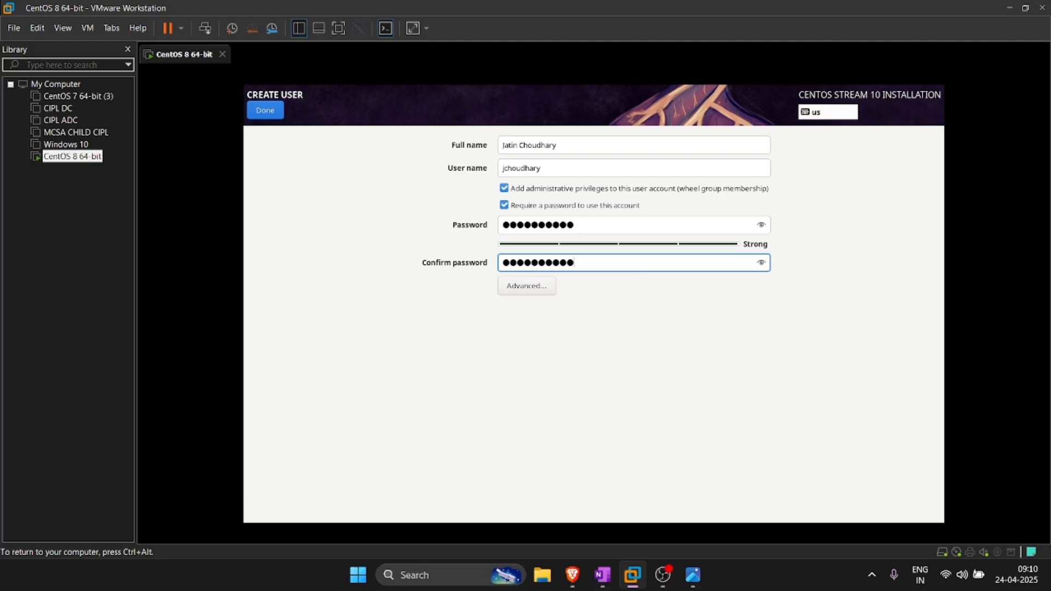
pyautogui.click(265, 110)
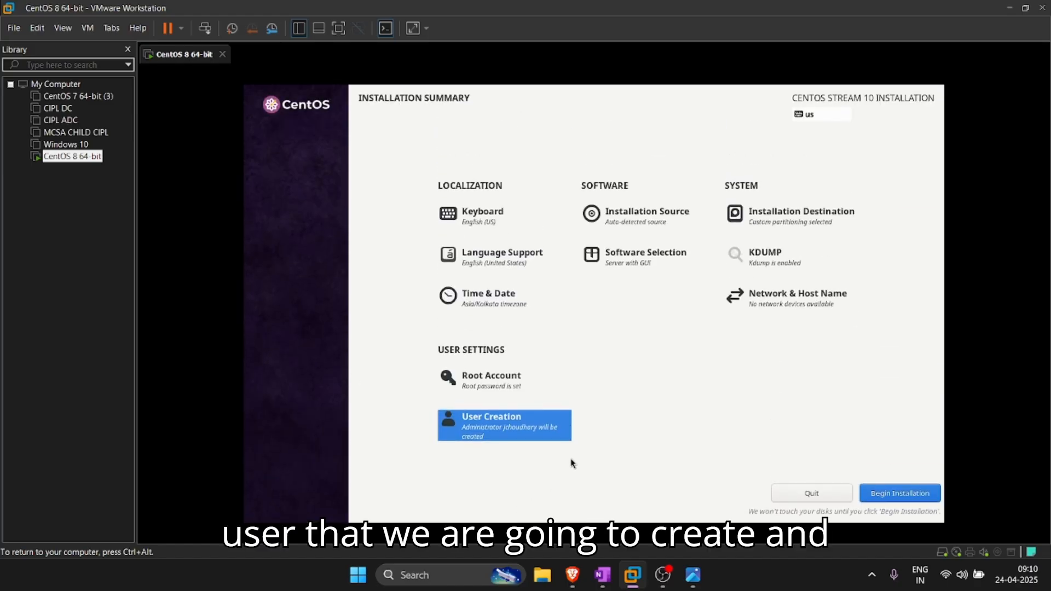
# Step: Begin the installation from the Installation Summary screen
pyautogui.click(908, 490)
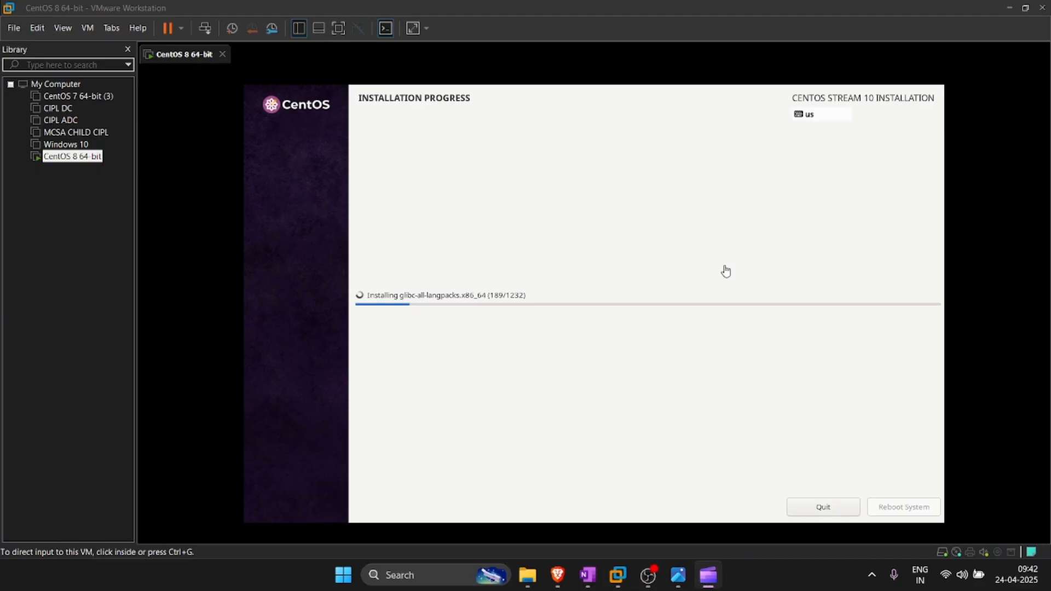
# Step: Minimize OBS Studio so the VM's finished CentOS installation screen is back in view
pyautogui.click(648, 574)
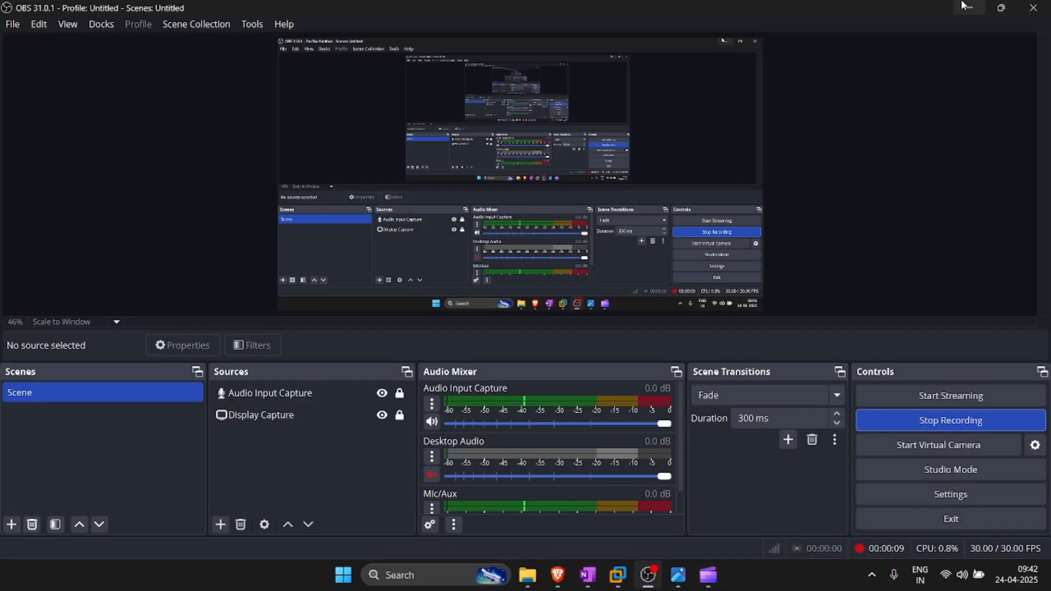
pyautogui.click(969, 7)
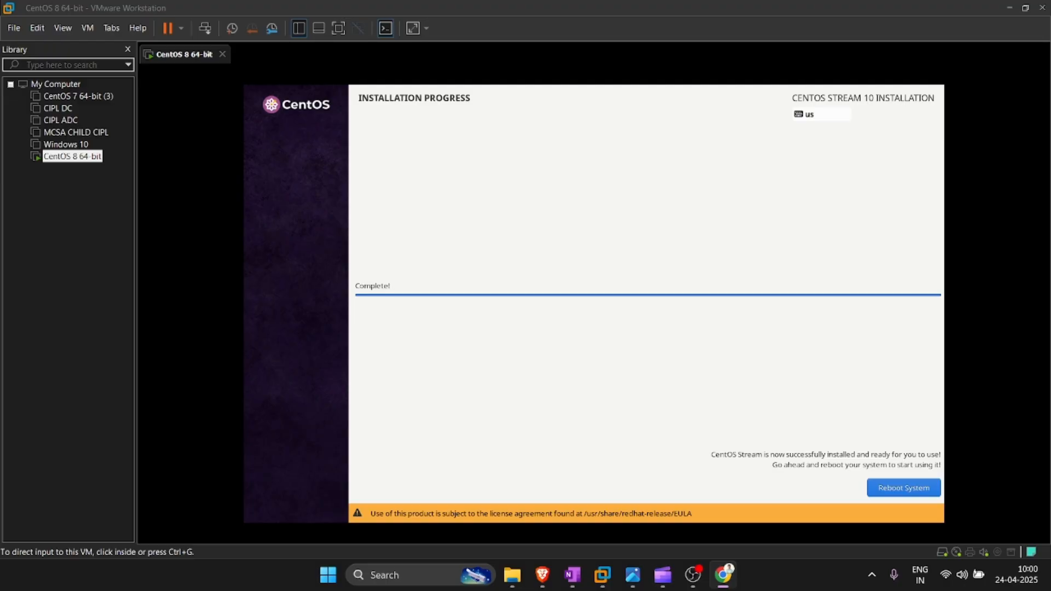
# Step: Hide OBS and choose Reboot System on the CentOS installer's completion screen
pyautogui.click(693, 574)
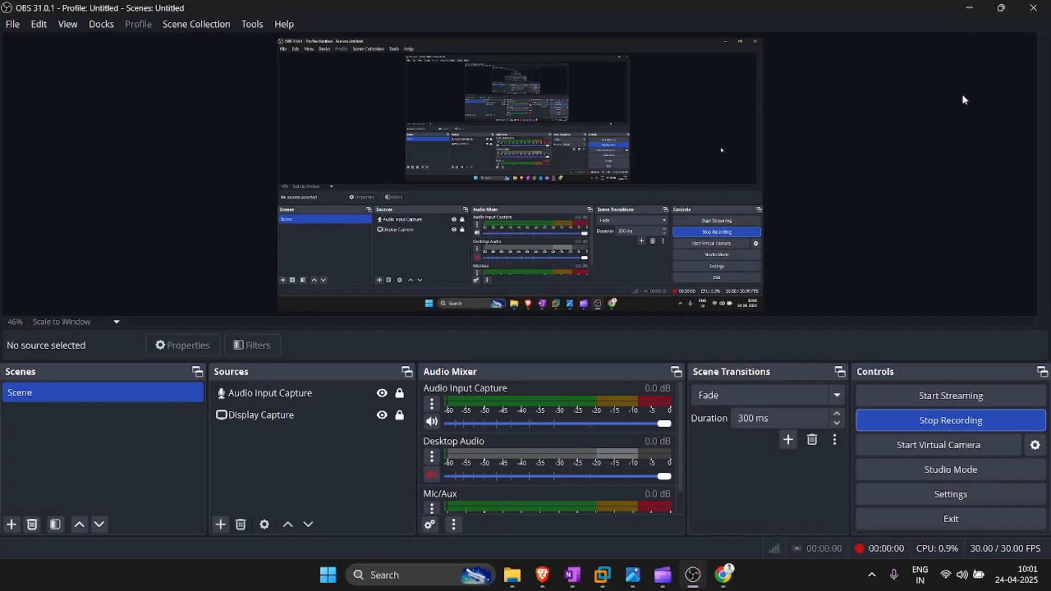
pyautogui.click(969, 8)
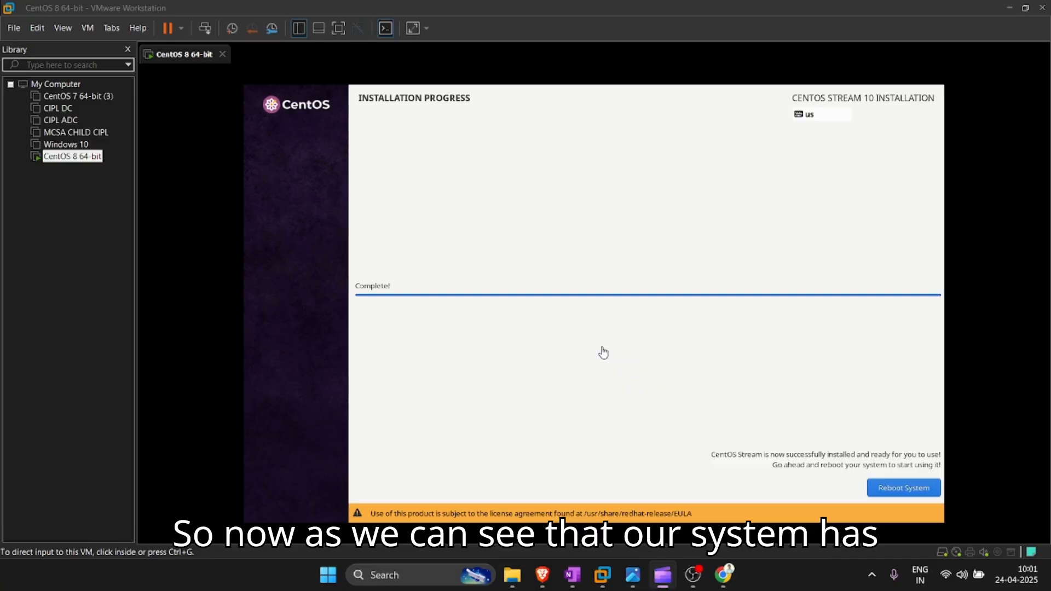
pyautogui.click(895, 484)
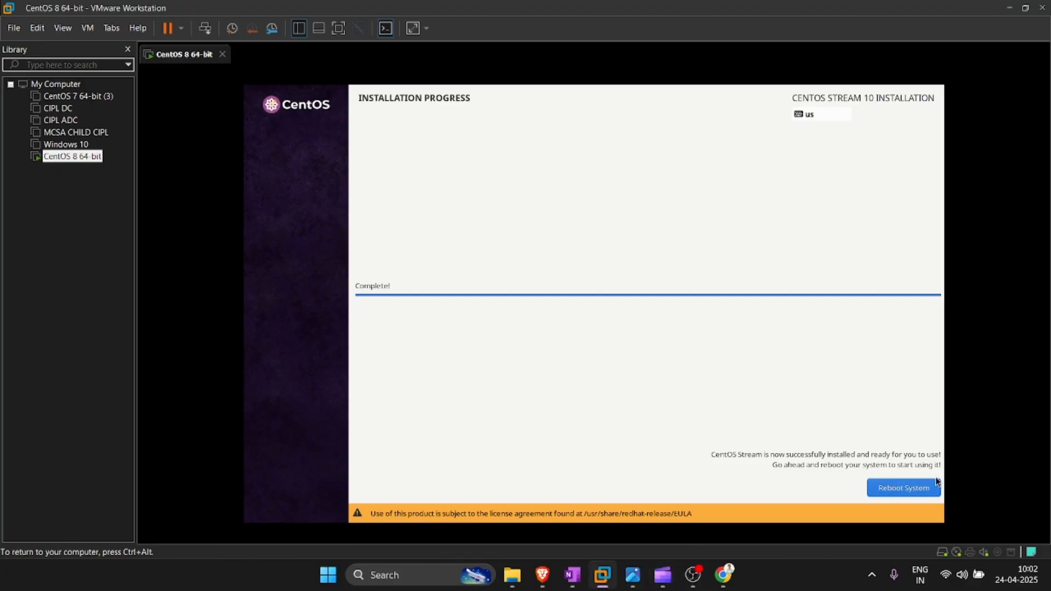
pyautogui.click(894, 486)
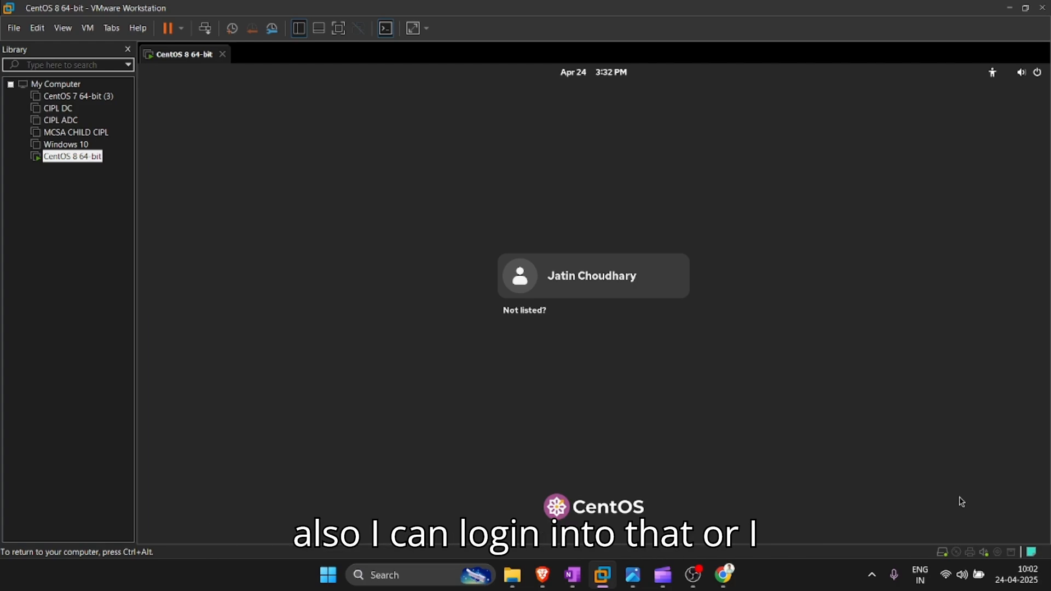
# Step: Log in through 'Not listed?' as user root with the root password
pyautogui.click(523, 315)
pyautogui.write('root')
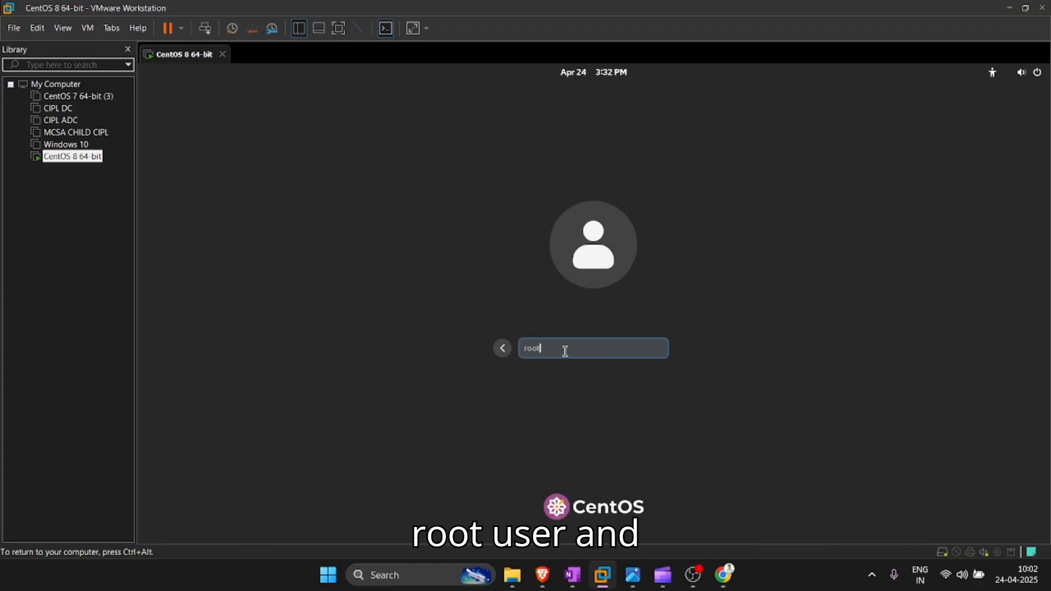
pyautogui.press('Return')
pyautogui.write('•••••••••••')
pyautogui.press('Return')
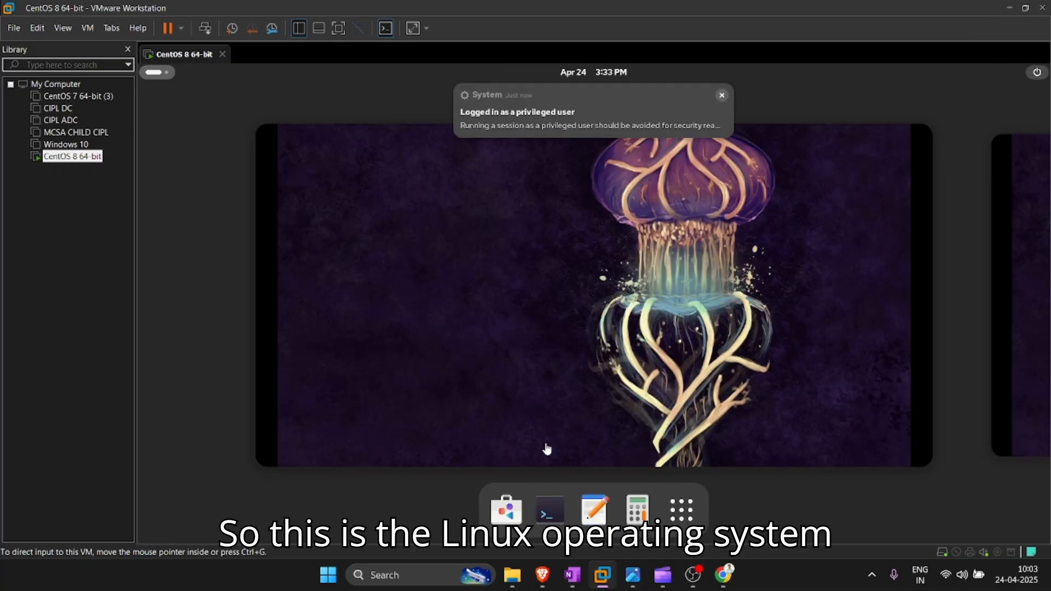
# Step: Dismiss the privileged-user warning, then browse the desktop menu and the installed applications
pyautogui.click(721, 96)
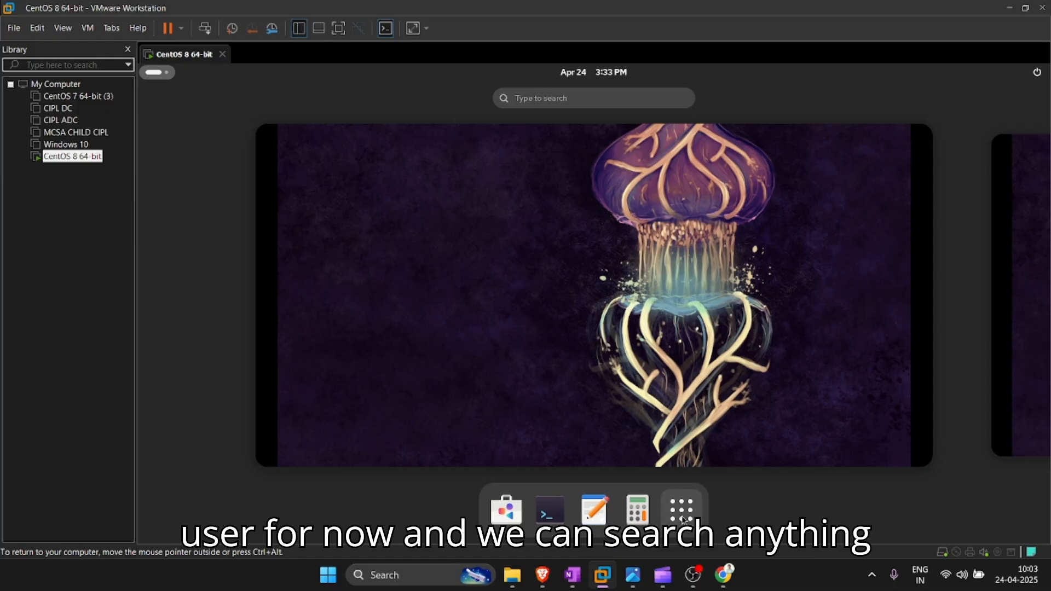
pyautogui.click(528, 249)
pyautogui.rightClick(472, 238)
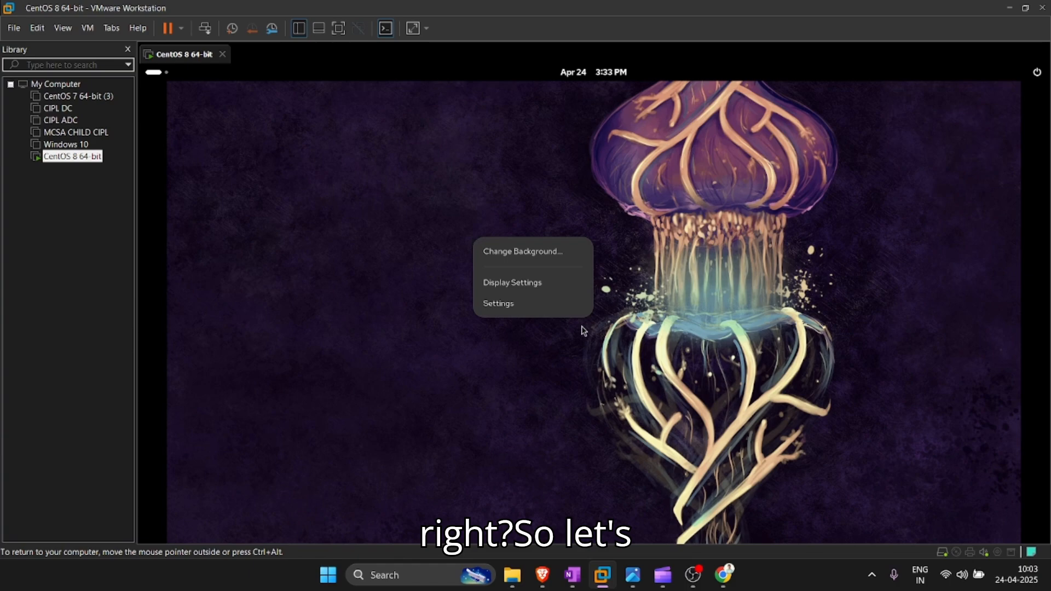
pyautogui.click(430, 172)
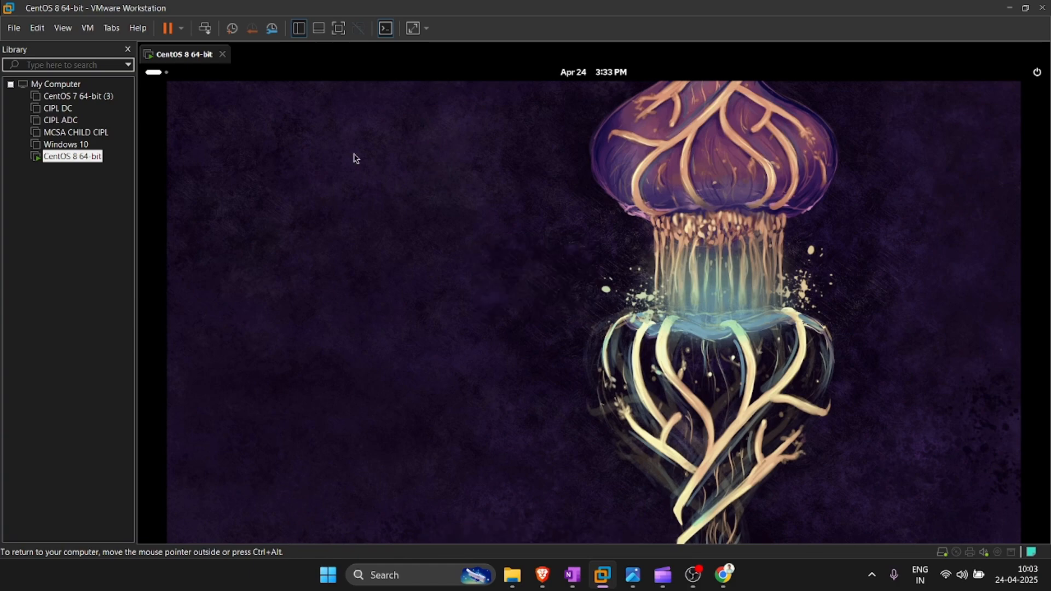
pyautogui.click(163, 80)
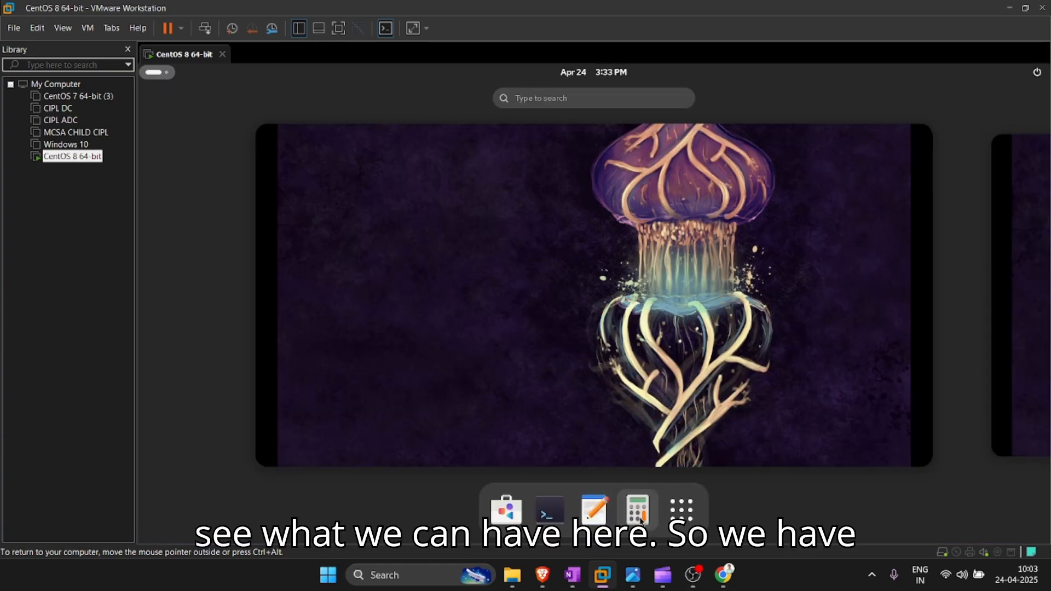
pyautogui.click(681, 508)
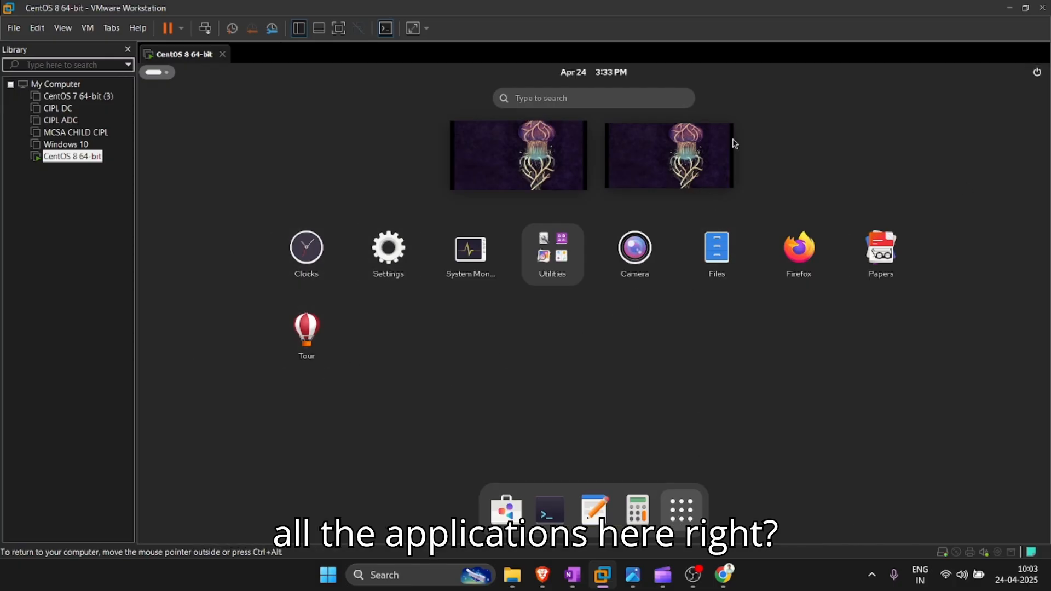
pyautogui.click(524, 147)
# Step: Open Settings from the desktop menu, scroll through its sidebar, and close it
pyautogui.rightClick(523, 165)
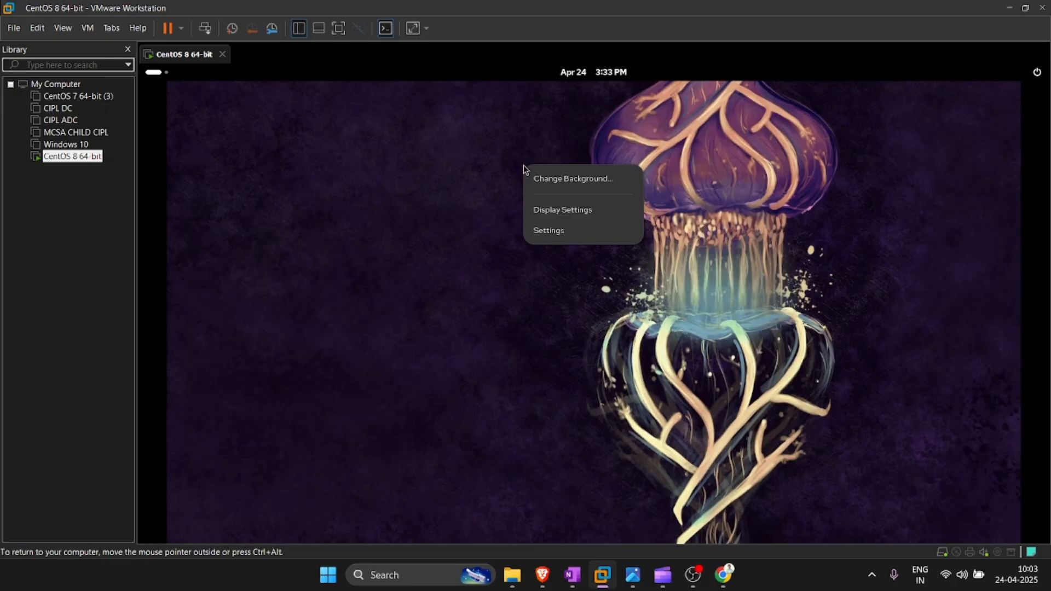
pyautogui.click(555, 230)
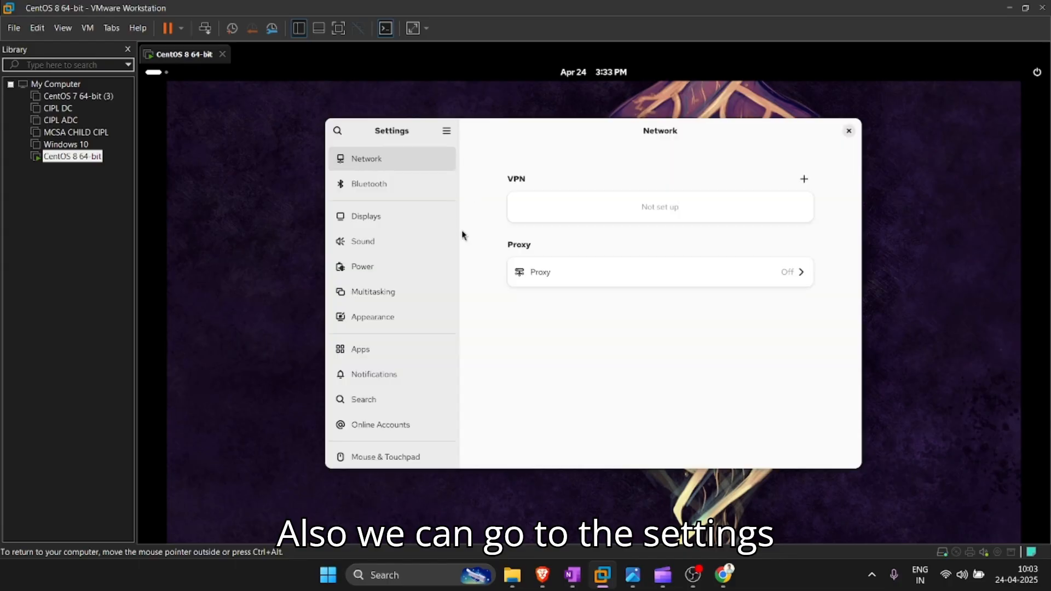
pyautogui.scroll(-5, 381, 321)
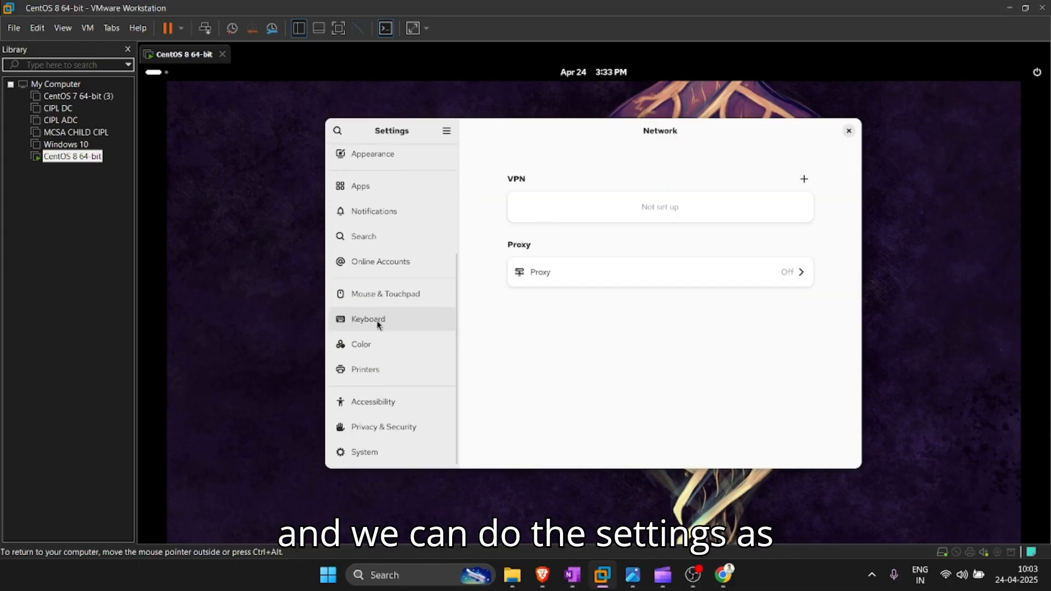
pyautogui.scroll(5, 390, 328)
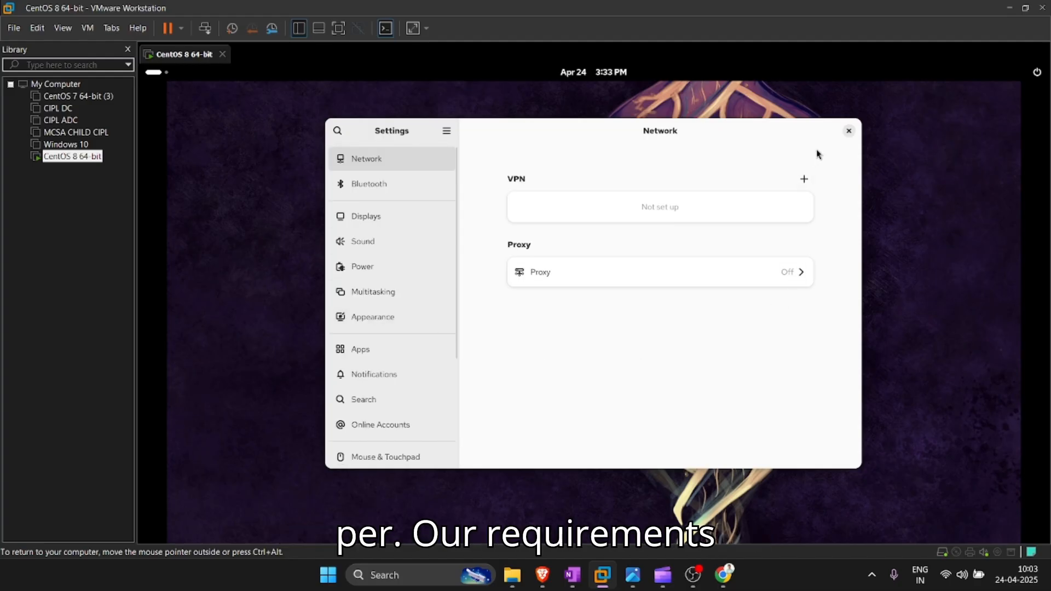
pyautogui.click(848, 130)
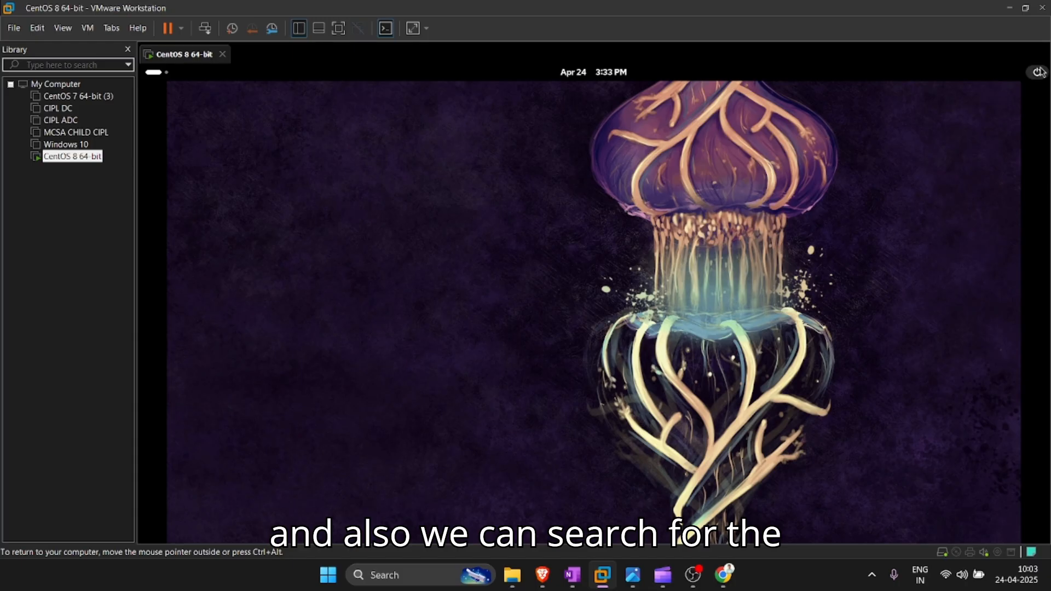
# Step: Launch Terminal by searching 'termi' in Show Apps, then maximize its window
pyautogui.click(155, 71)
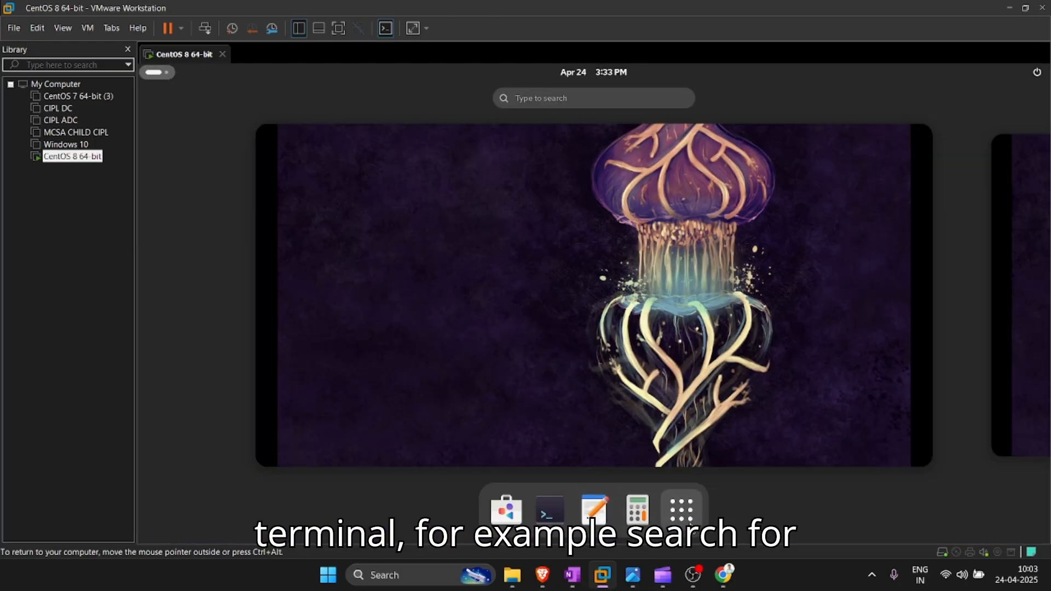
pyautogui.click(681, 509)
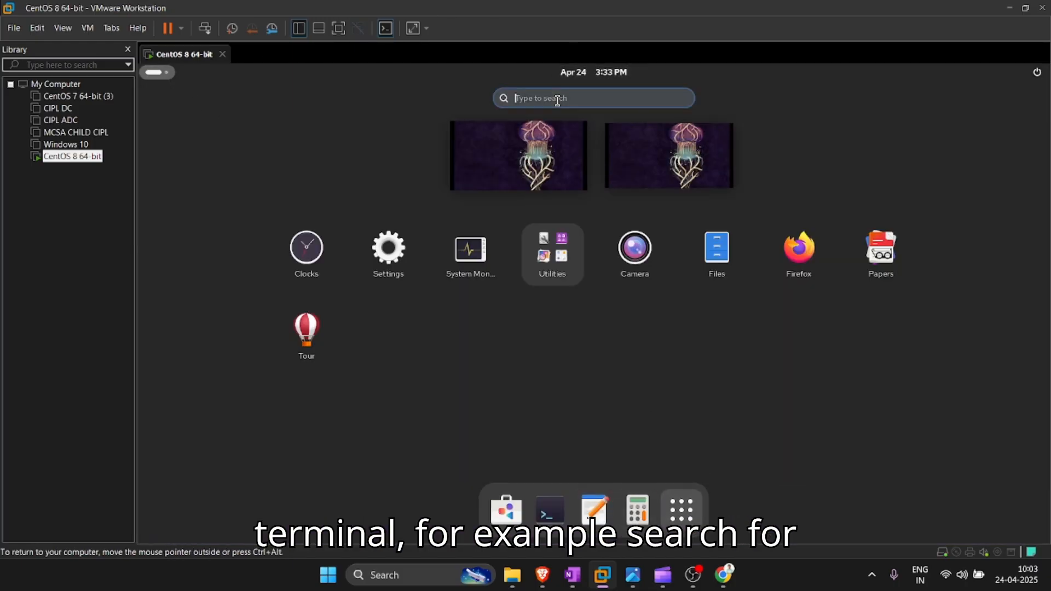
pyautogui.write('termi')
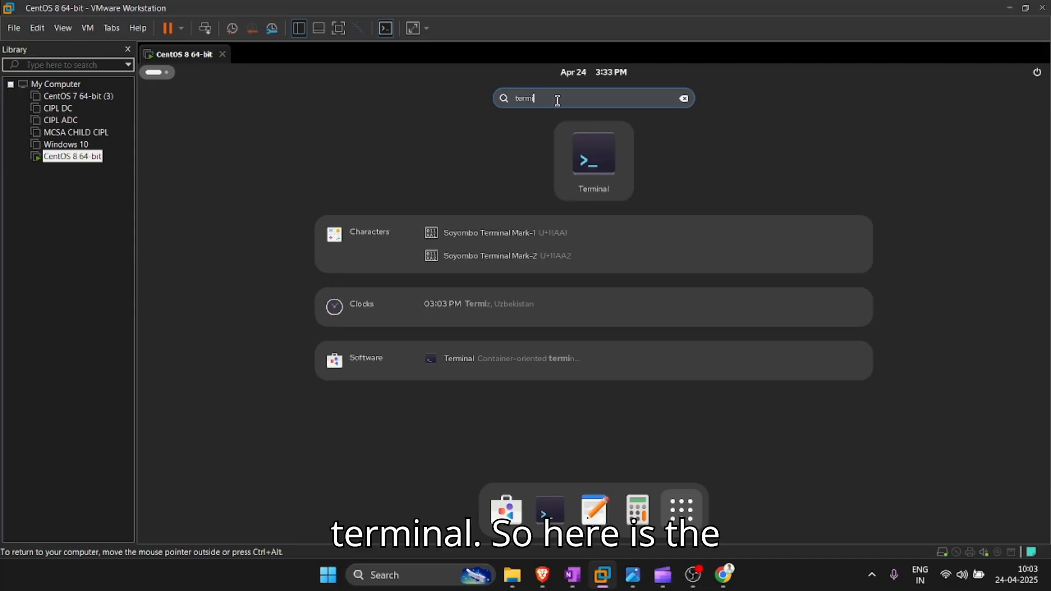
pyautogui.press('Return')
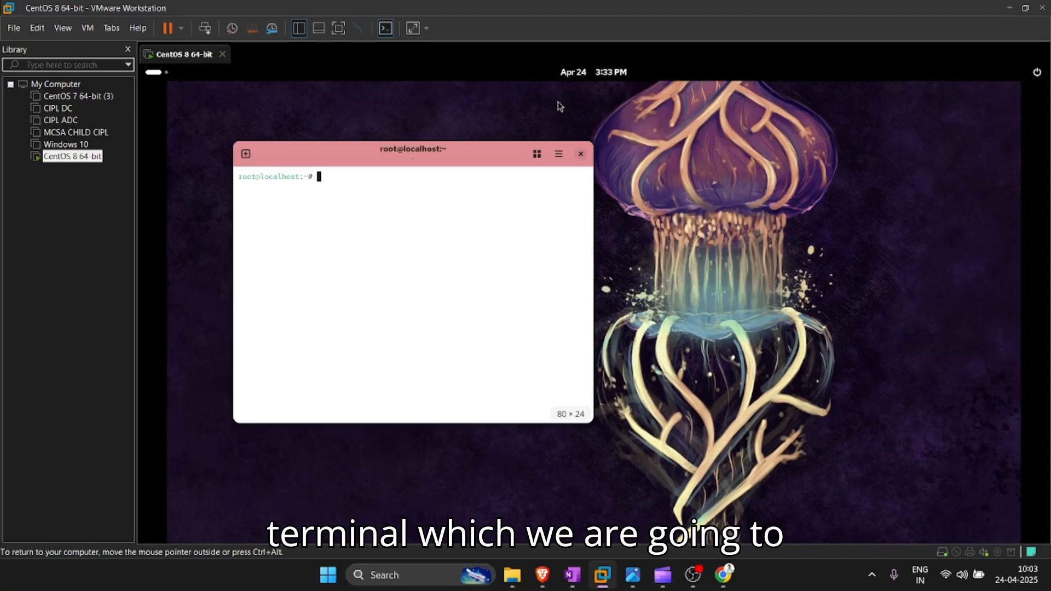
pyautogui.click(559, 154)
pyautogui.click(561, 156)
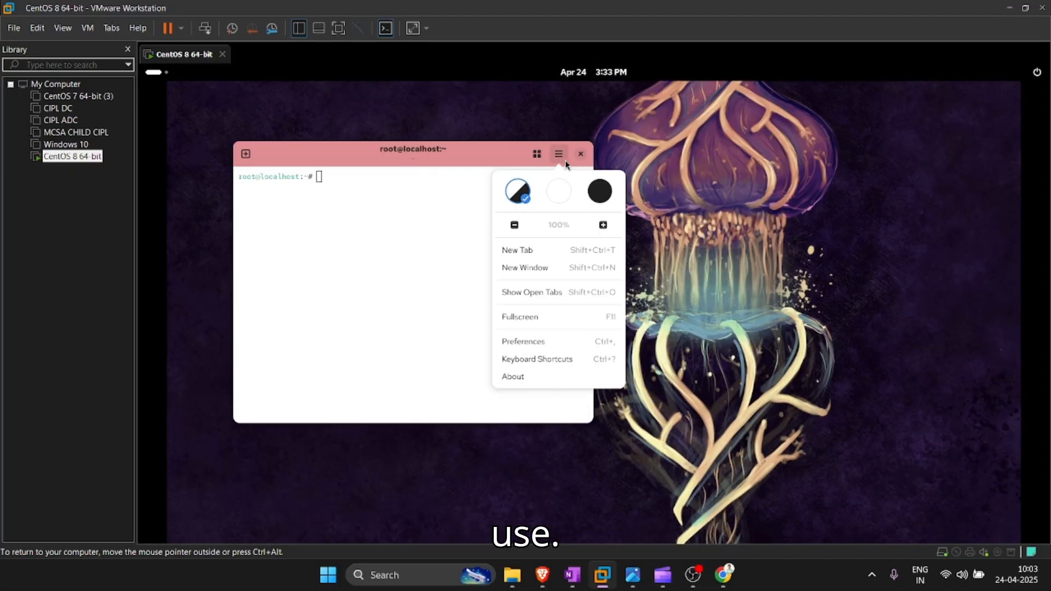
pyautogui.click(560, 156)
pyautogui.click(493, 159)
pyautogui.doubleClick(492, 160)
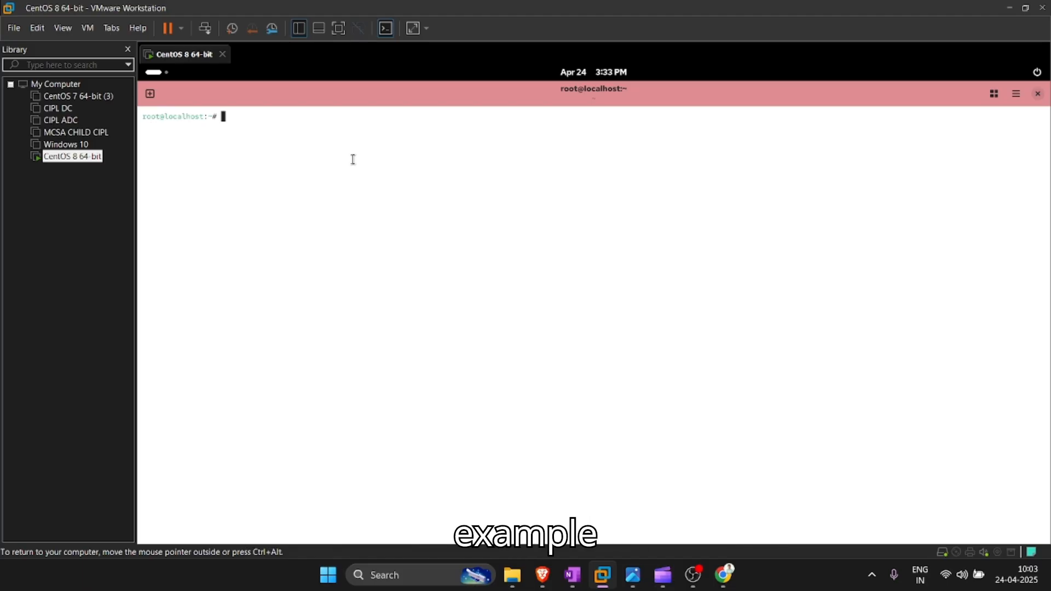
# Step: Run pwd and fdisk -l to list the partitions, then close the terminal and switch to OBS
pyautogui.write('pw')
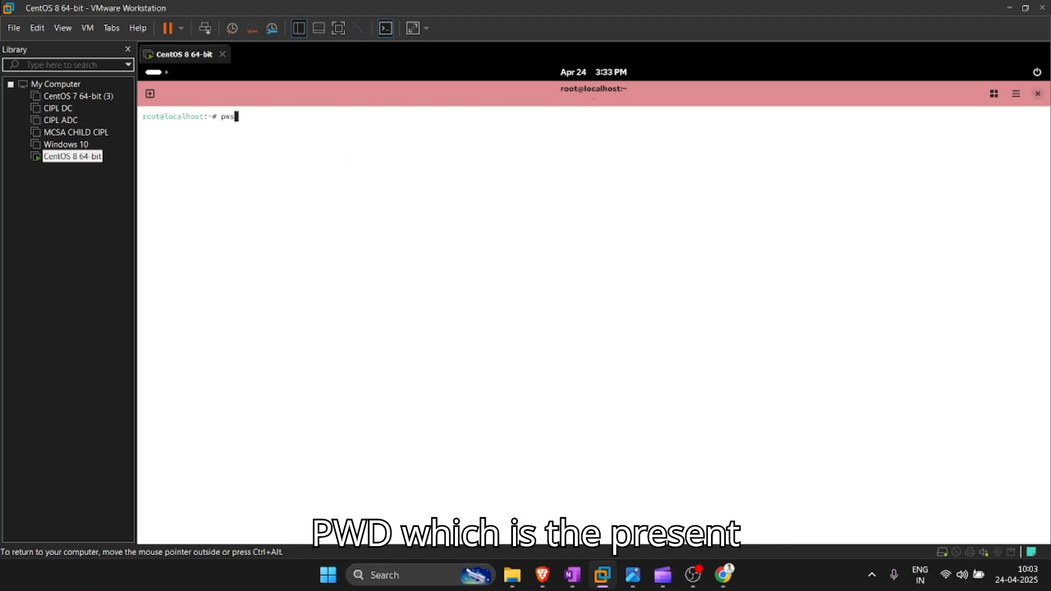
pyautogui.write('d')
pyautogui.press('Return')
pyautogui.press('Return')
pyautogui.press('Return')
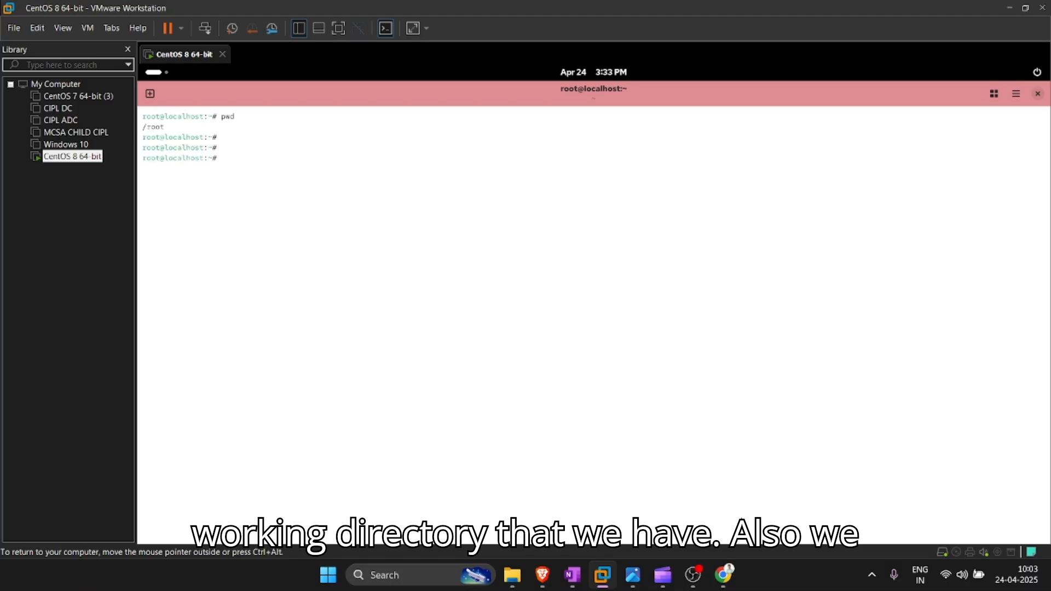
pyautogui.write('fdisk')
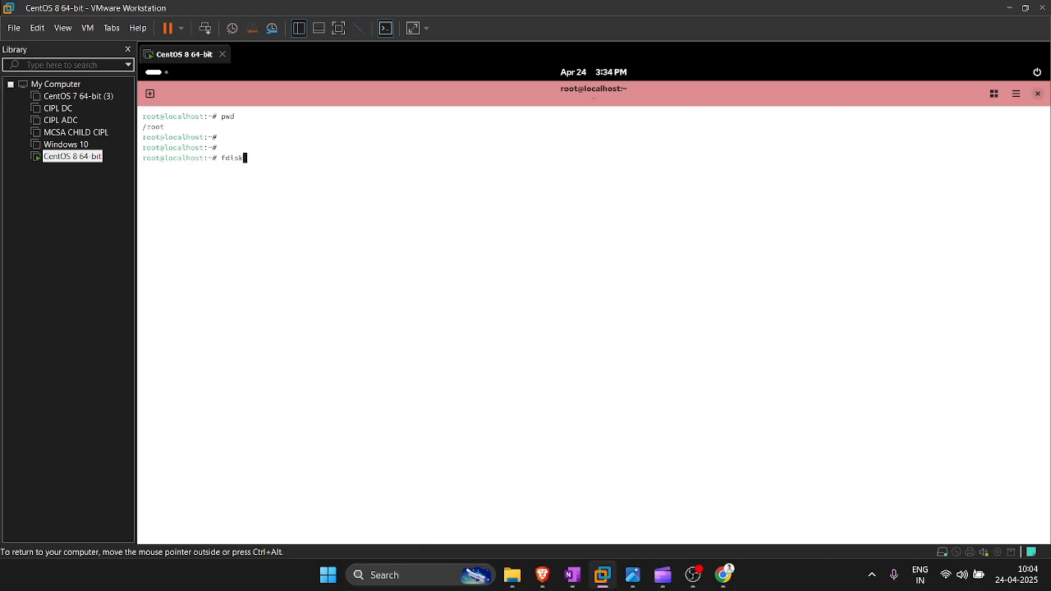
pyautogui.write(' -l')
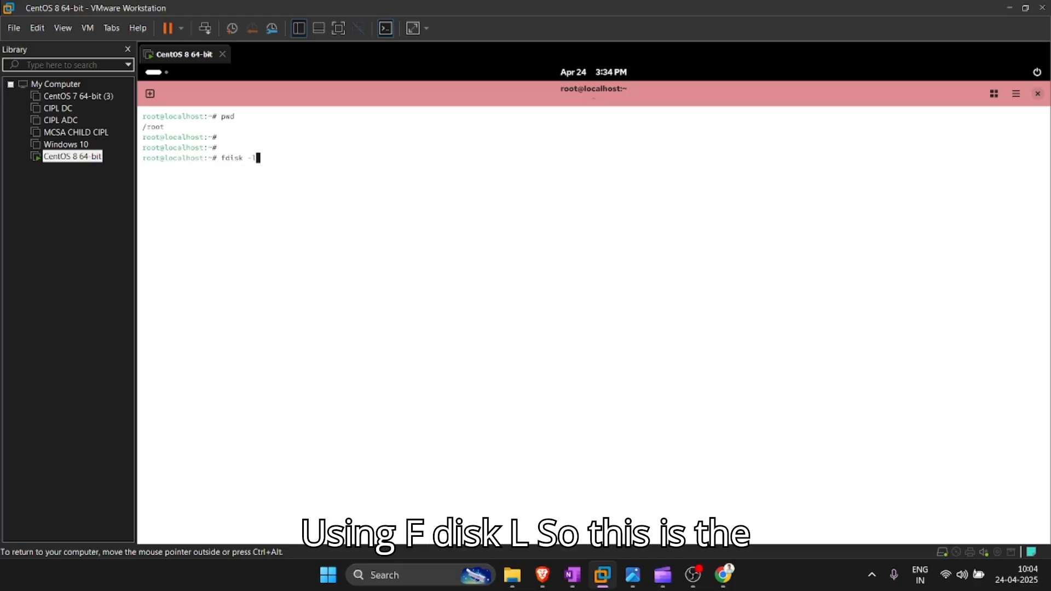
pyautogui.press('Return')
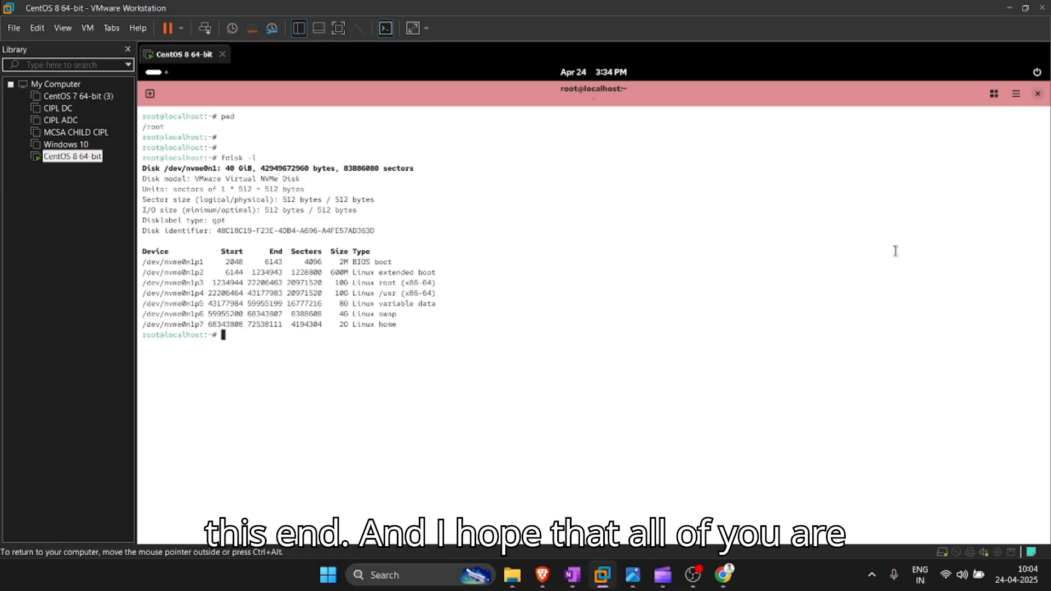
pyautogui.click(1040, 100)
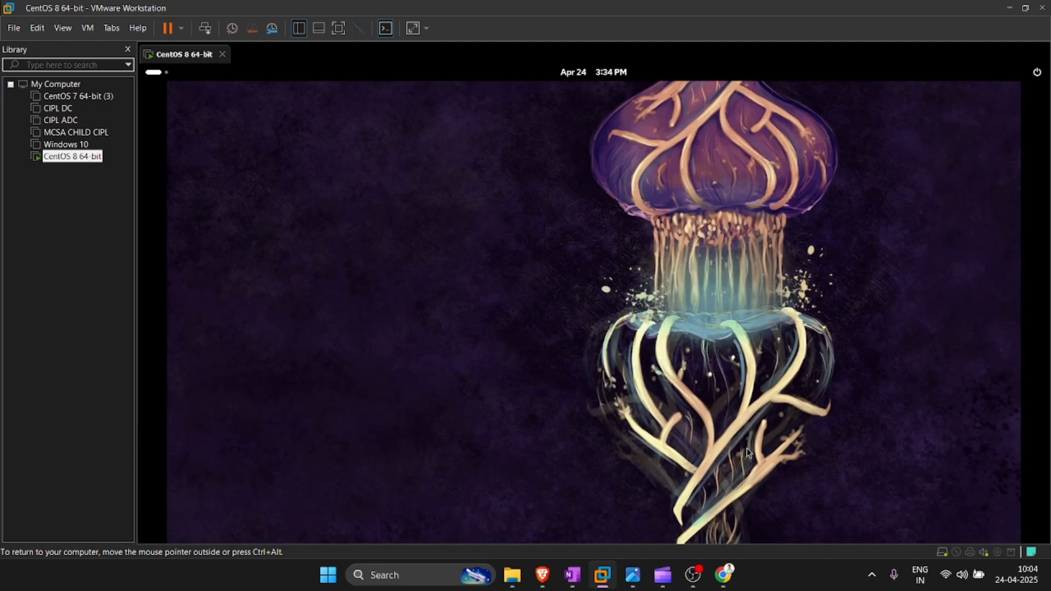
pyautogui.click(693, 575)
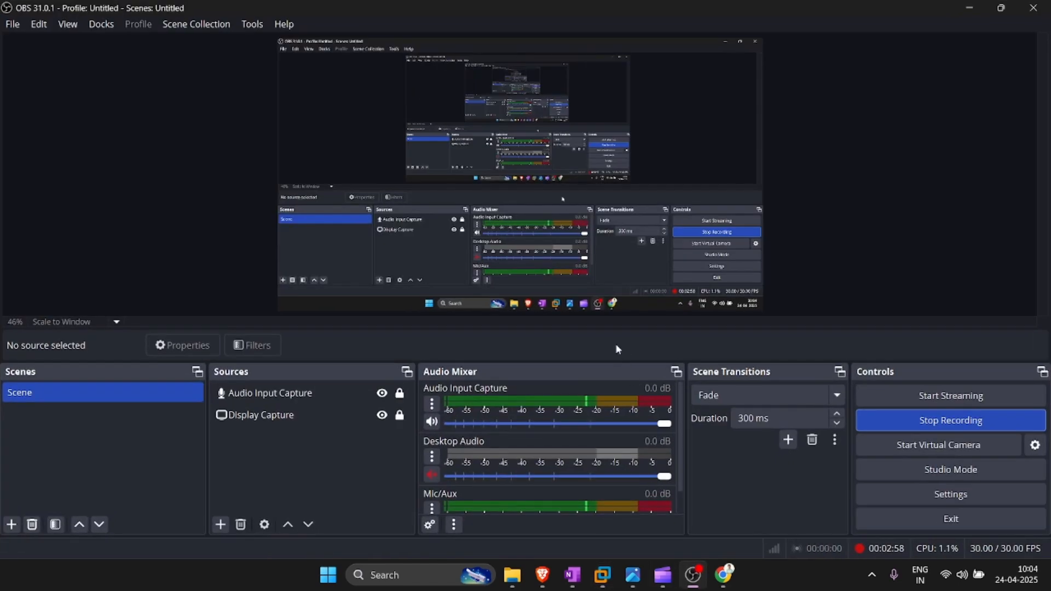